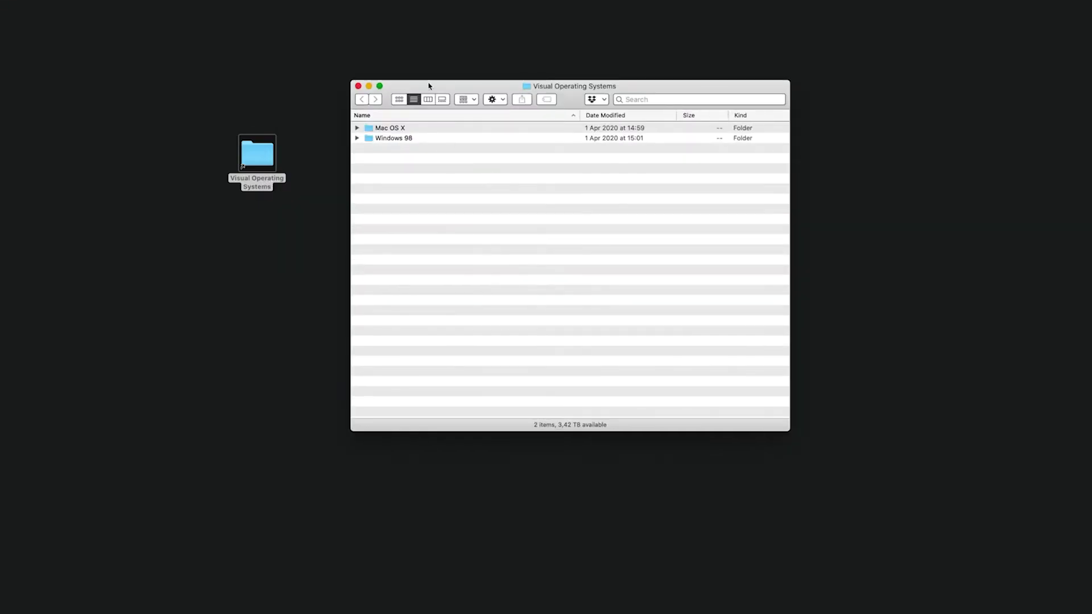
Move the Visual Operating Systems Finder window lower on the desktop
drag(424, 84, 405, 64)
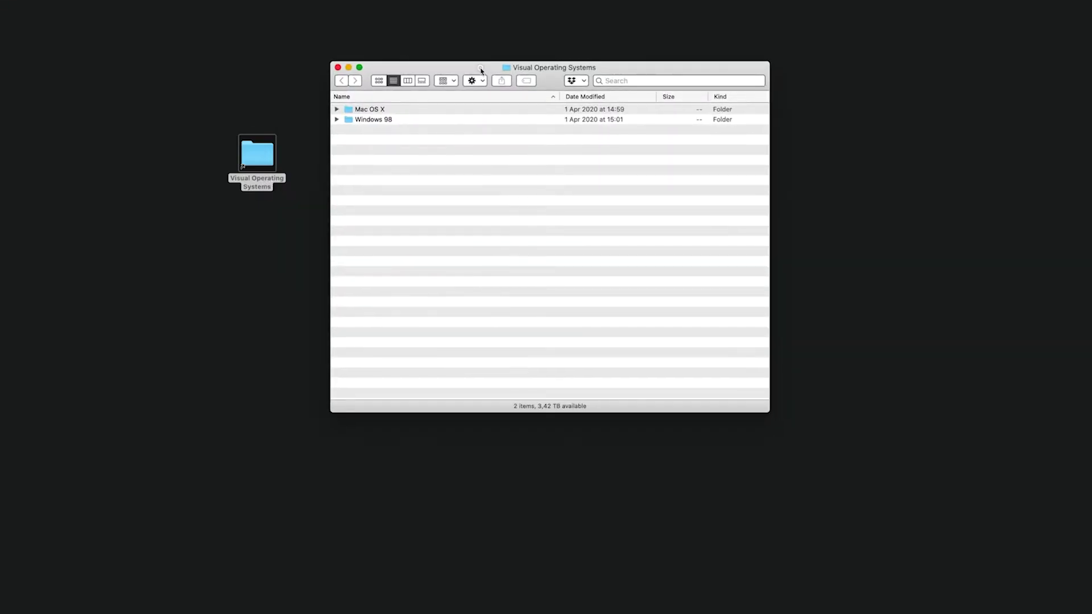
drag(481, 68, 489, 137)
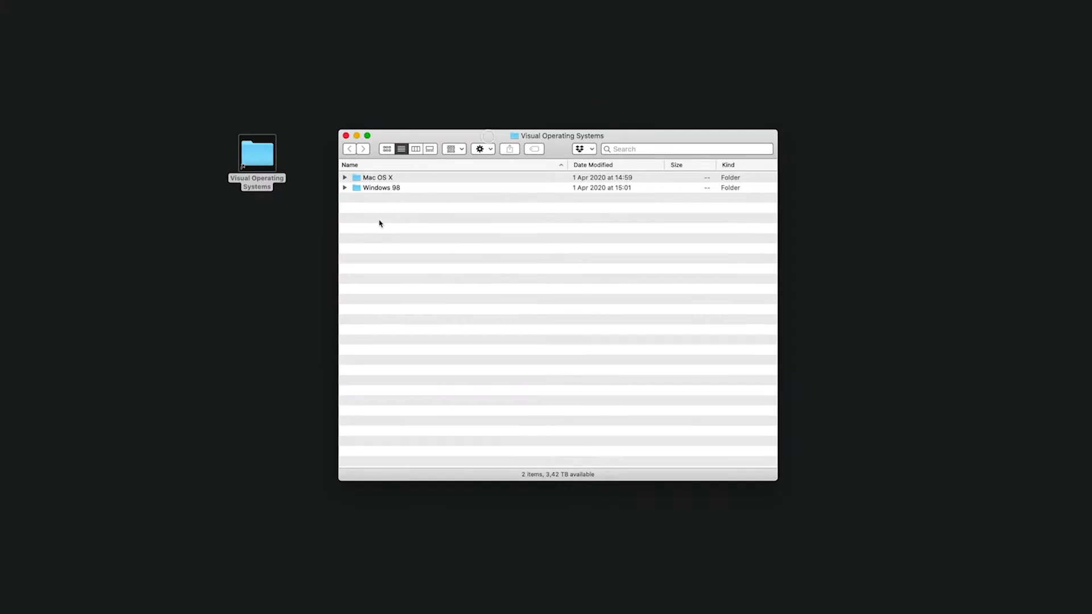
Expand the Mac OS X and Windows 98 folders down to Windows 98 > Video > Progress
click(385, 181)
click(392, 189)
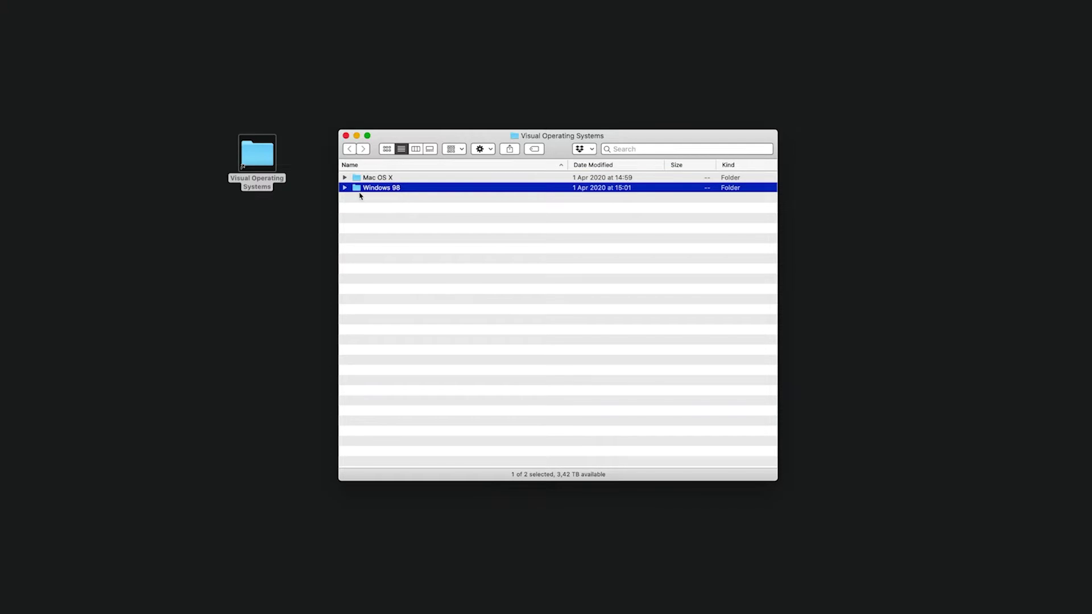
click(345, 188)
click(345, 178)
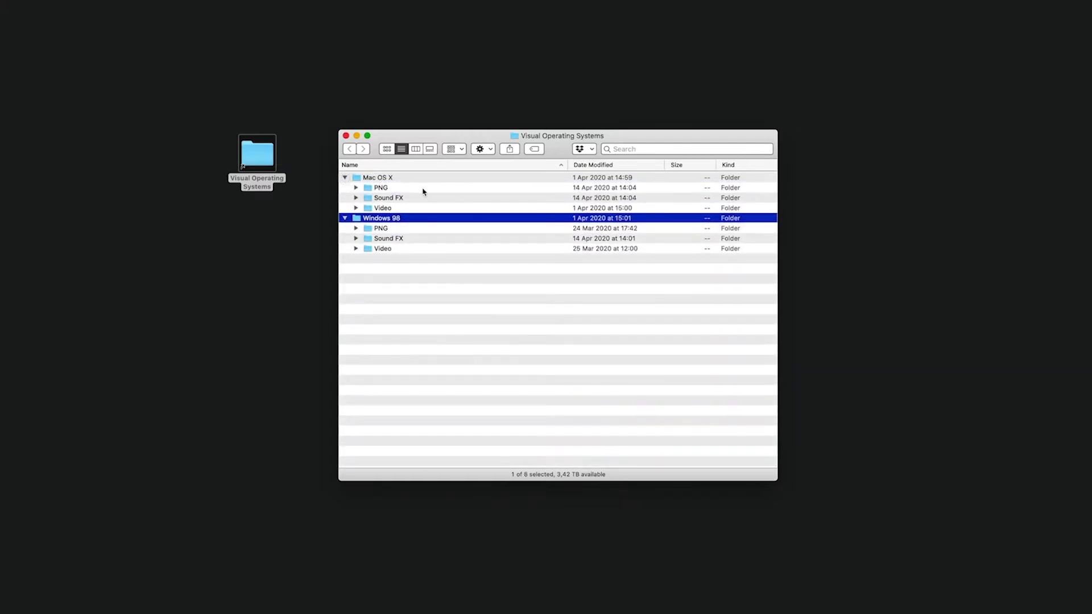
click(356, 249)
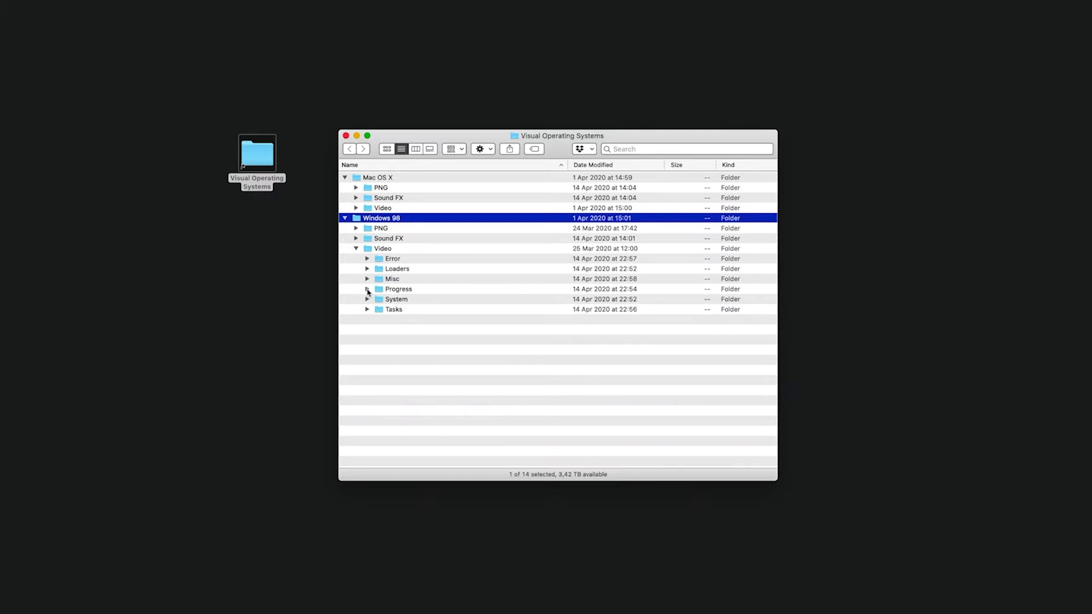
click(368, 290)
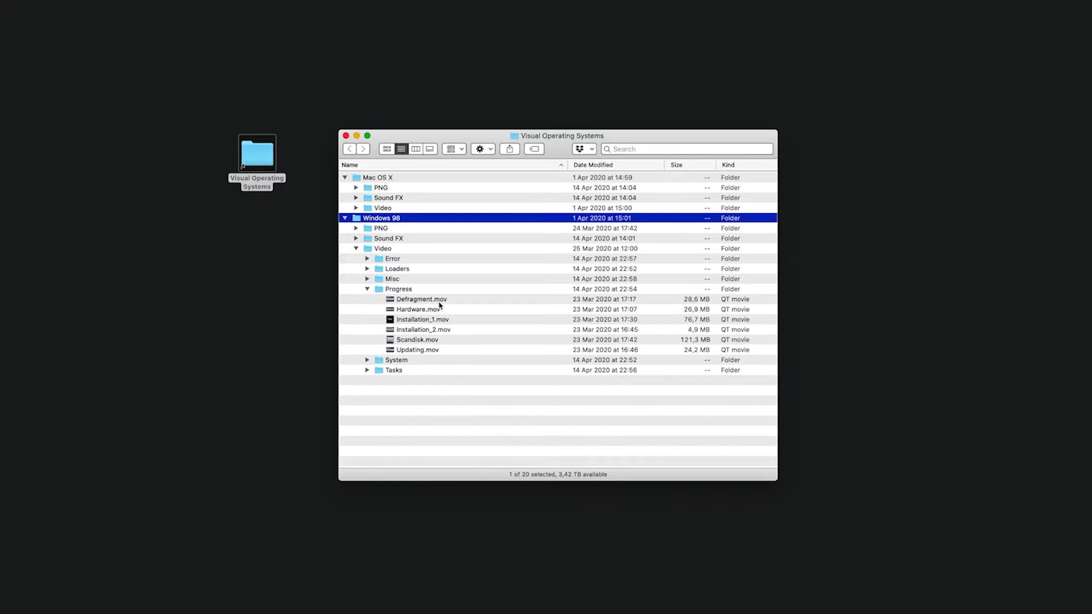
Quick Look Defragment.mov and Hardware.mov, collapse Progress and Video, and expand Windows 98 > PNG
click(441, 303)
key(space)
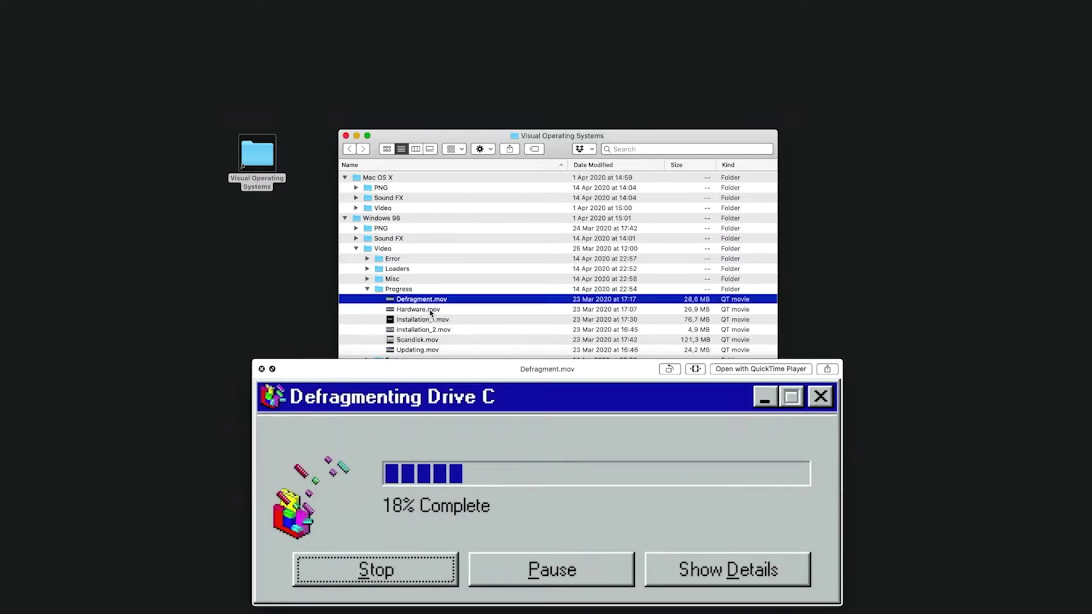
key(Down)
click(368, 289)
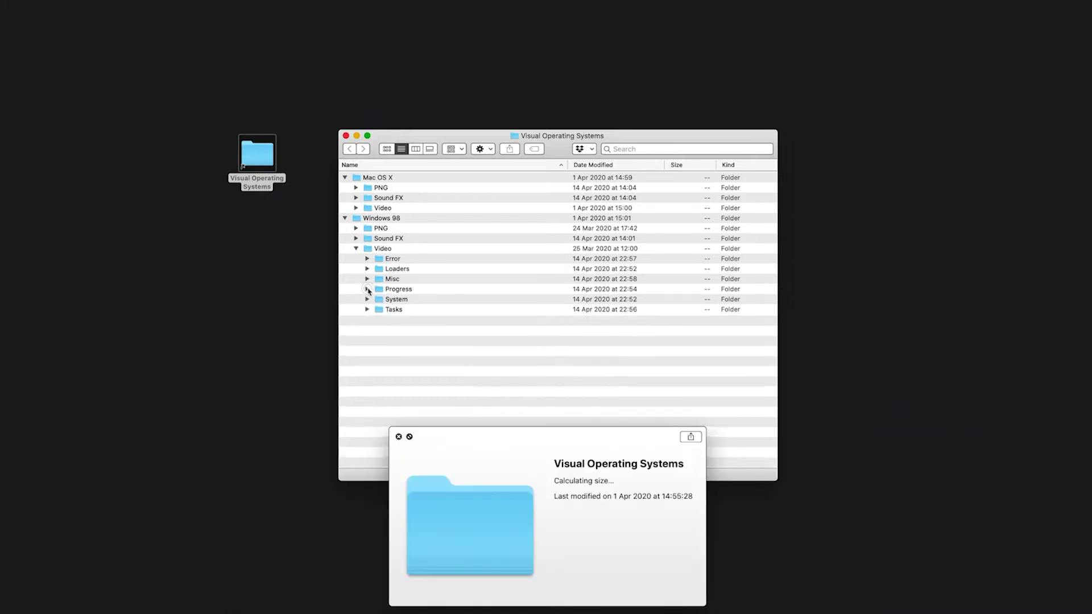
click(356, 248)
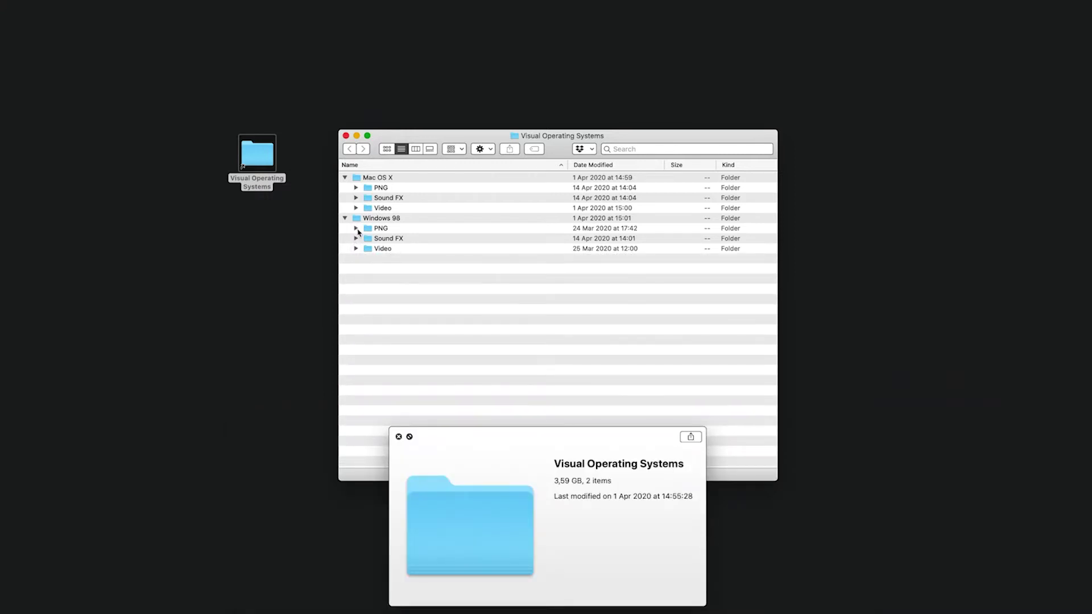
click(357, 229)
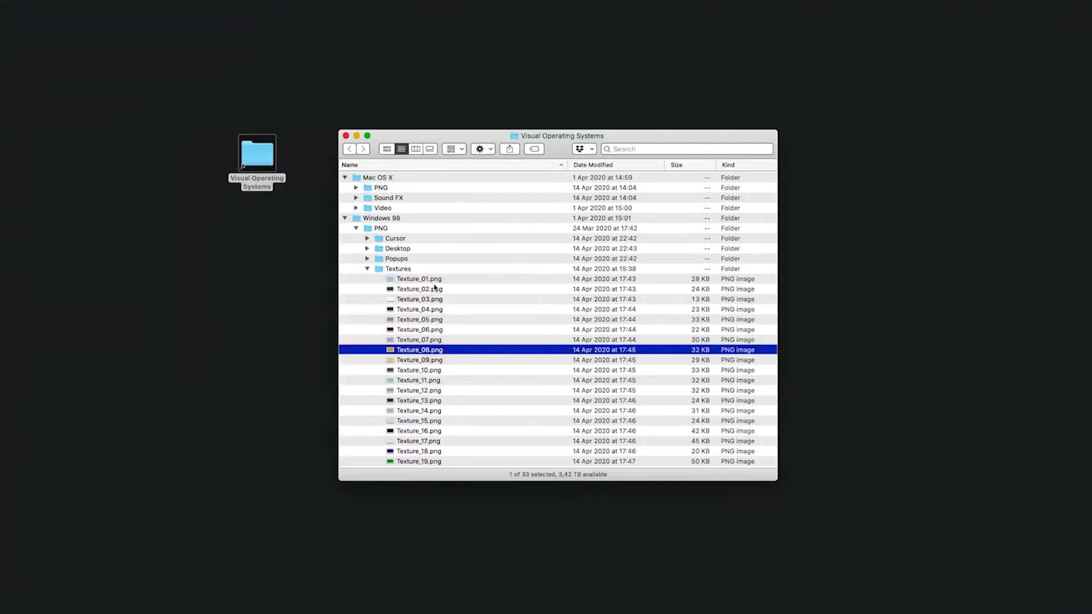
Collapse Textures, expand both Sound FX folders, and select Mac_Error_1.wav, Win98_Startup.wav and Mouse_Click.wav
click(368, 270)
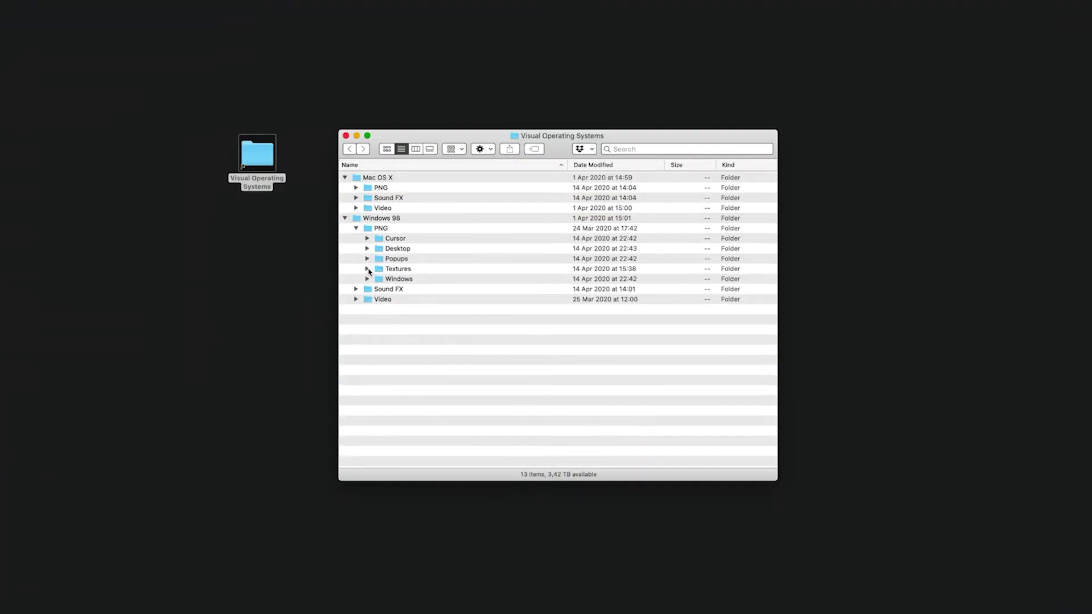
click(356, 198)
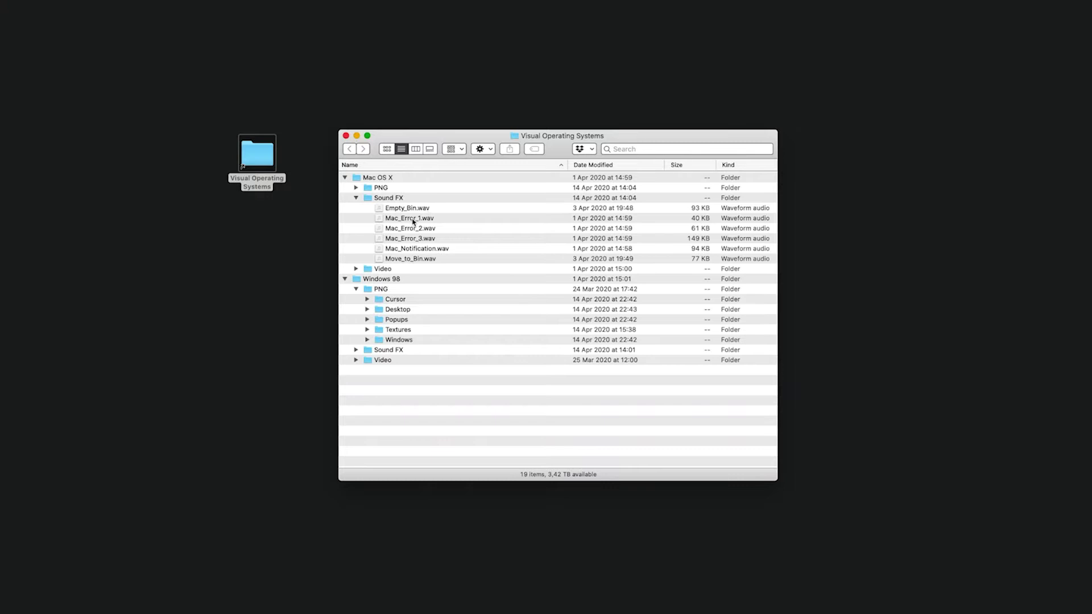
click(426, 220)
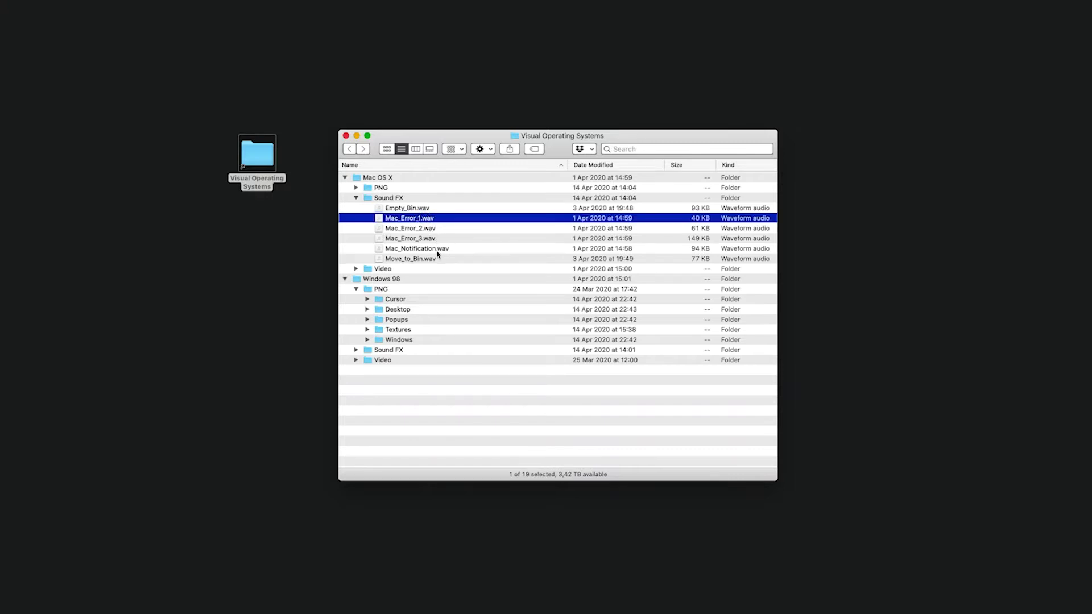
click(359, 351)
click(425, 392)
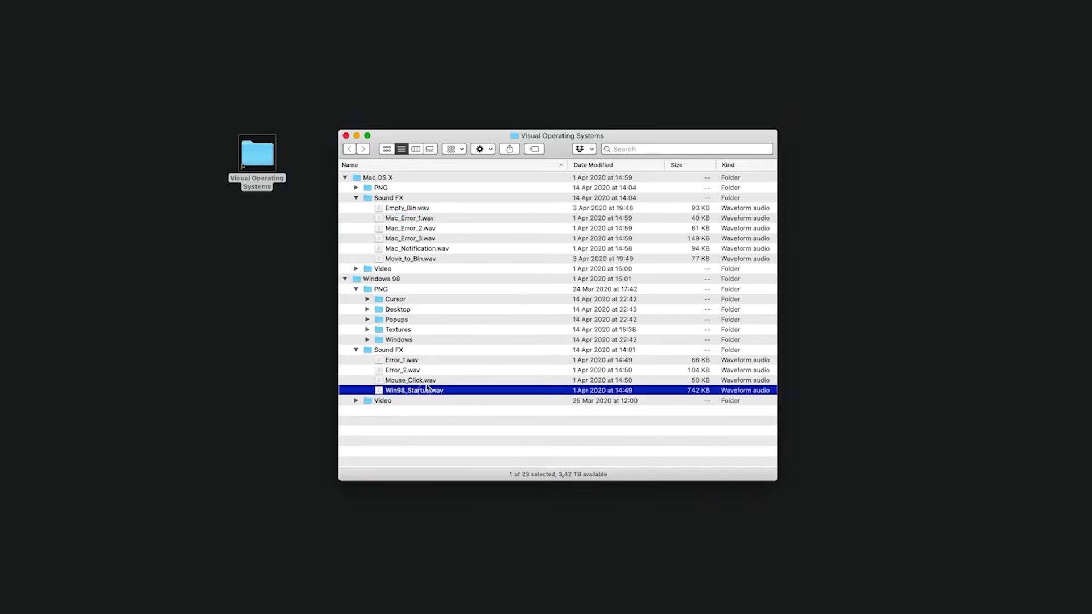
click(422, 381)
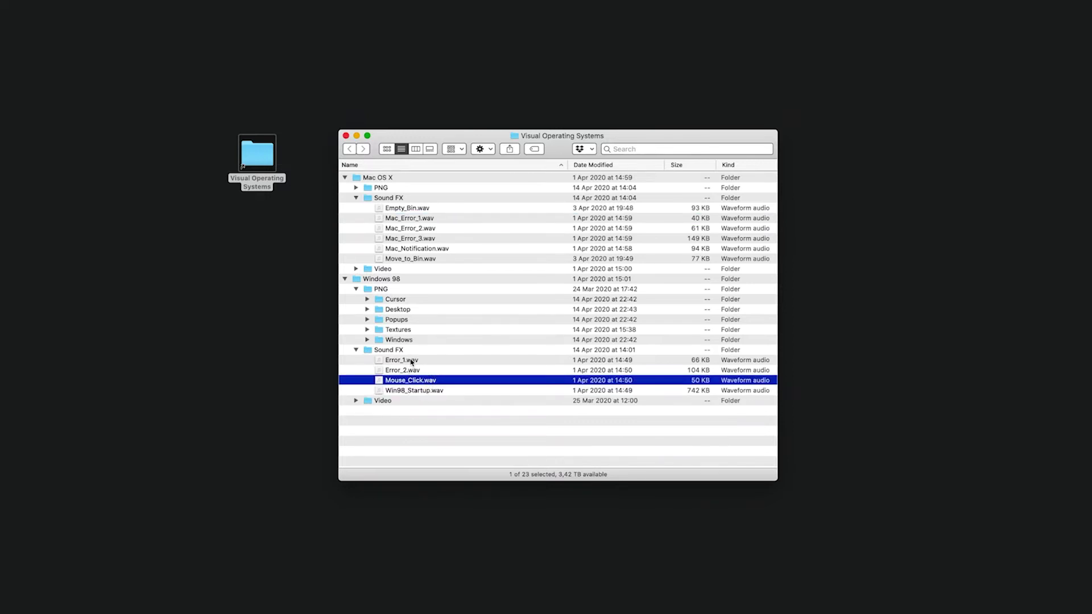
Collapse the Windows 98 Sound FX, PNG and Windows 98 folders
click(356, 350)
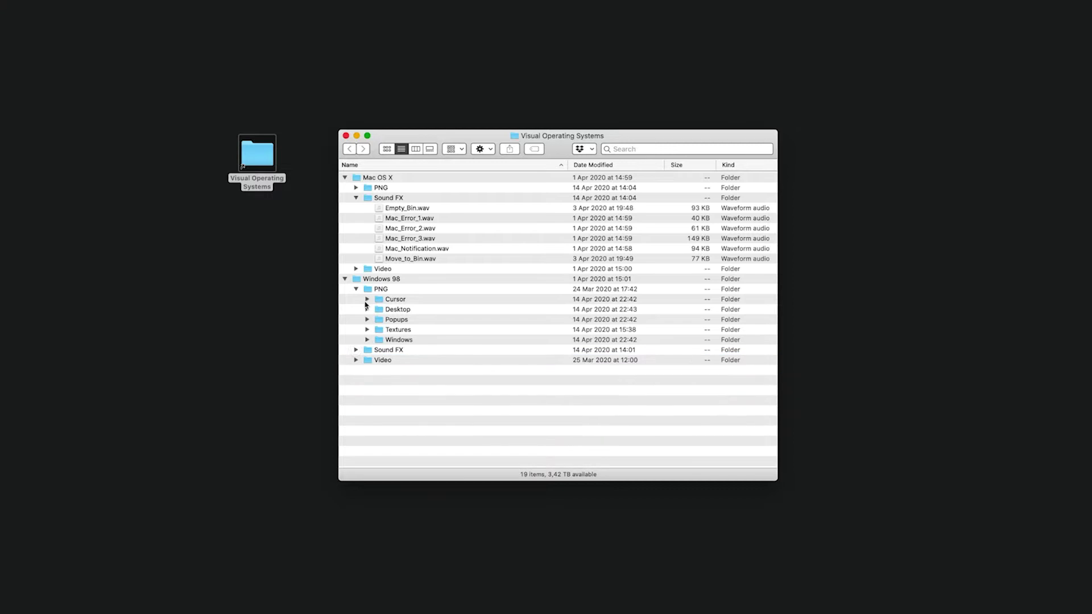
click(357, 290)
click(345, 278)
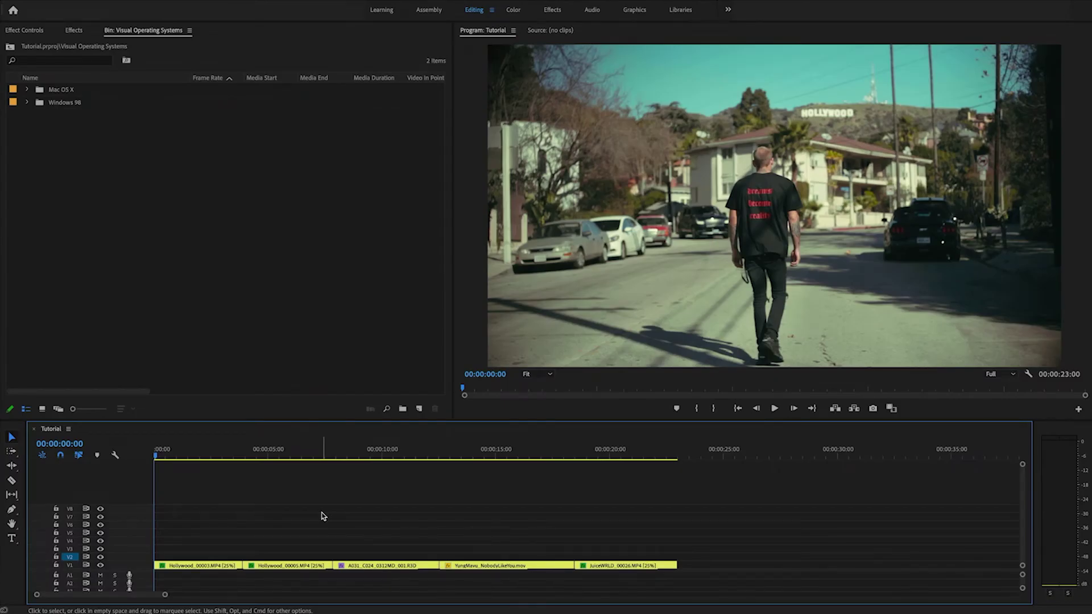
Expand the Mac OS X > Video > Terminal bins to list Terminal_1.mov through Terminal_4.mov
drag(186, 452, 149, 453)
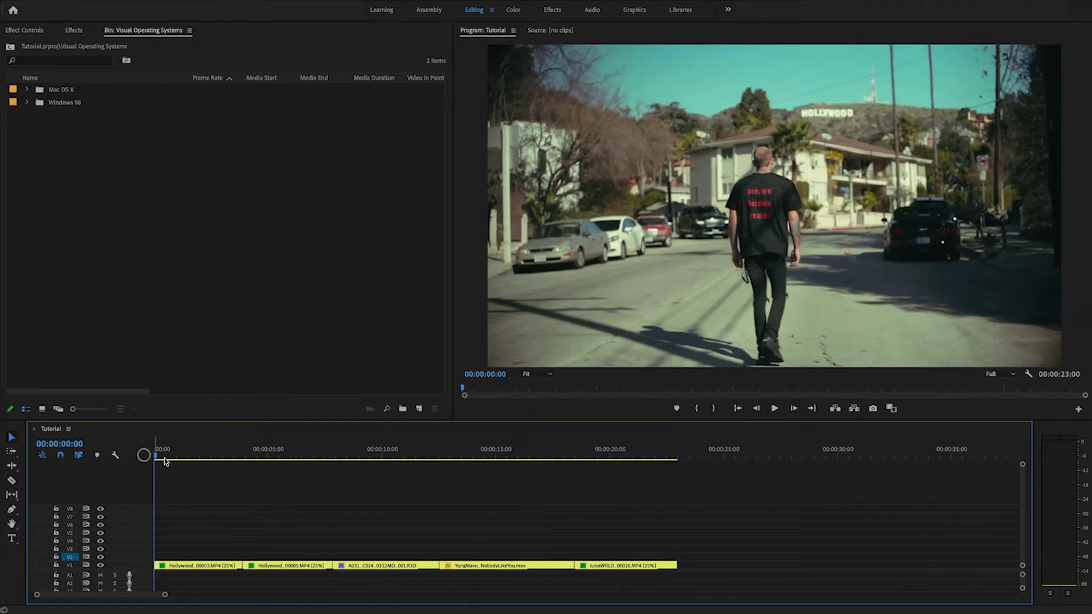
click(182, 266)
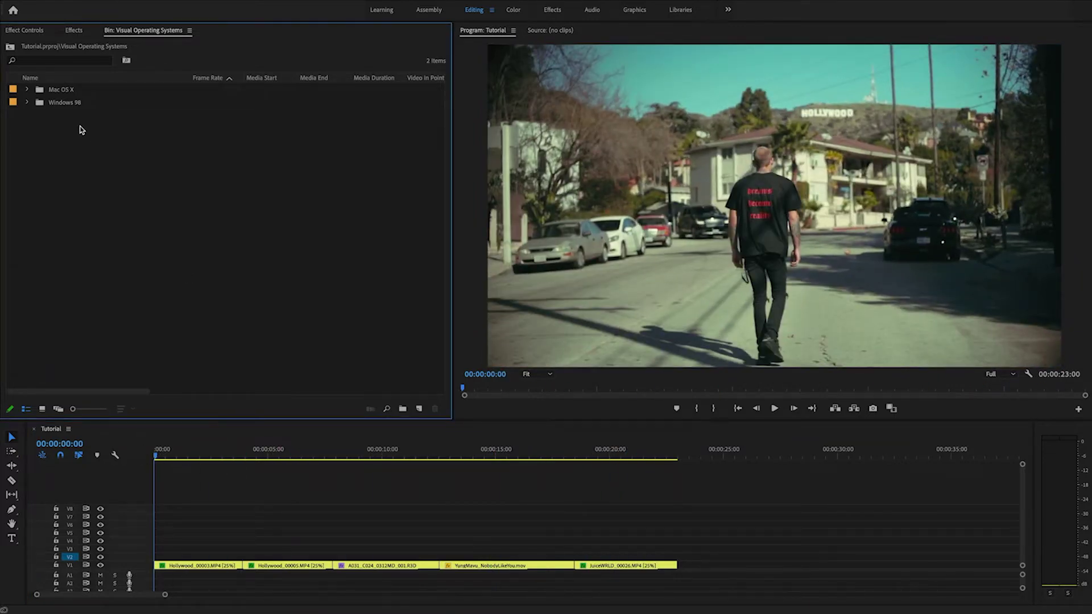
click(28, 91)
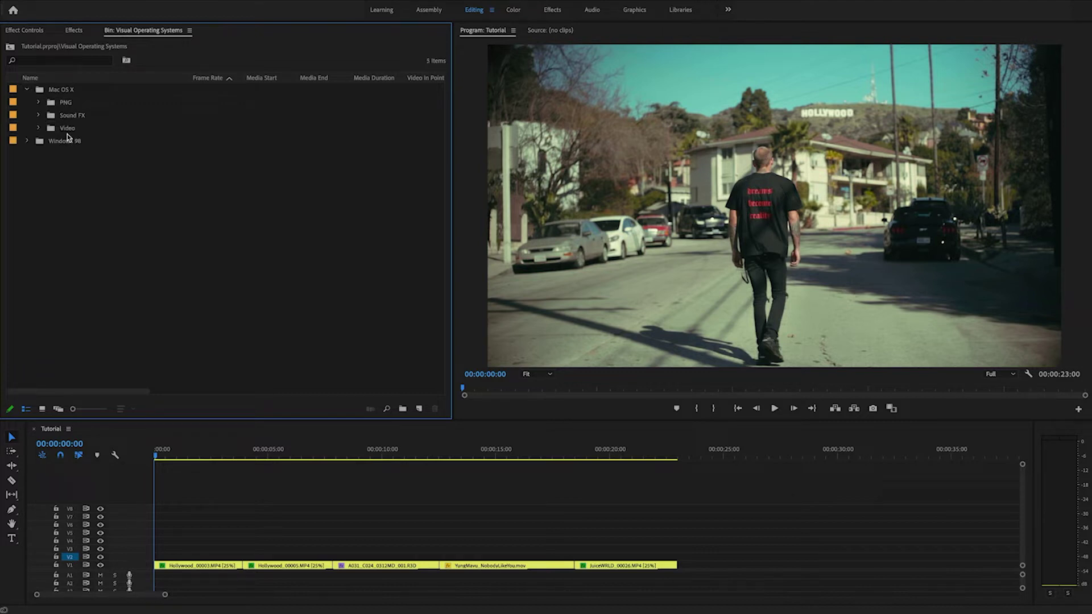
click(40, 130)
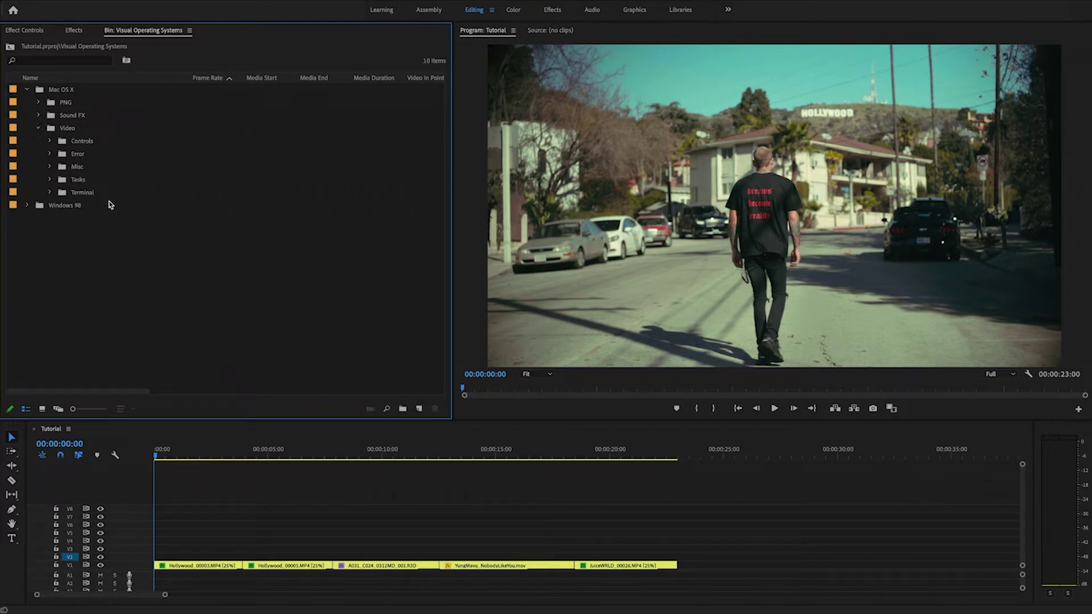
click(49, 192)
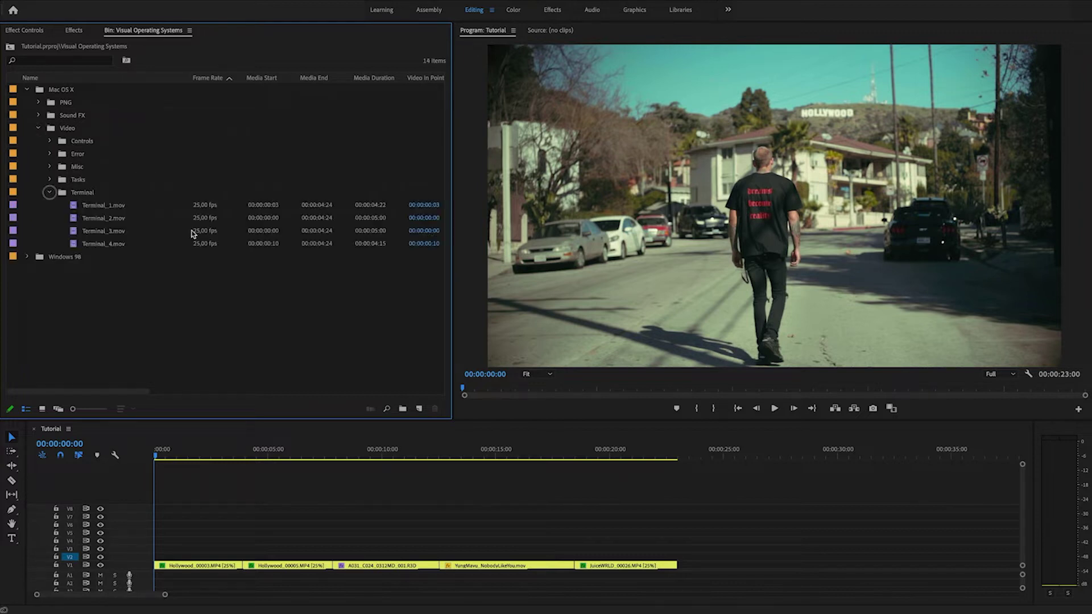
Place only Terminal_3.mov's video on track V4 at the sequence start
double_click(76, 232)
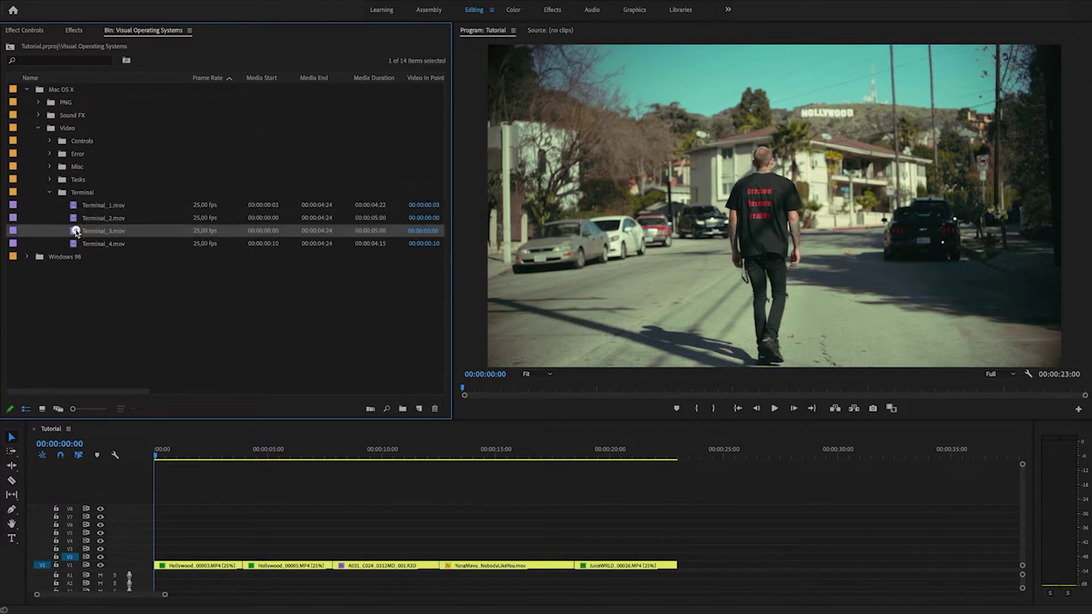
drag(658, 390, 922, 391)
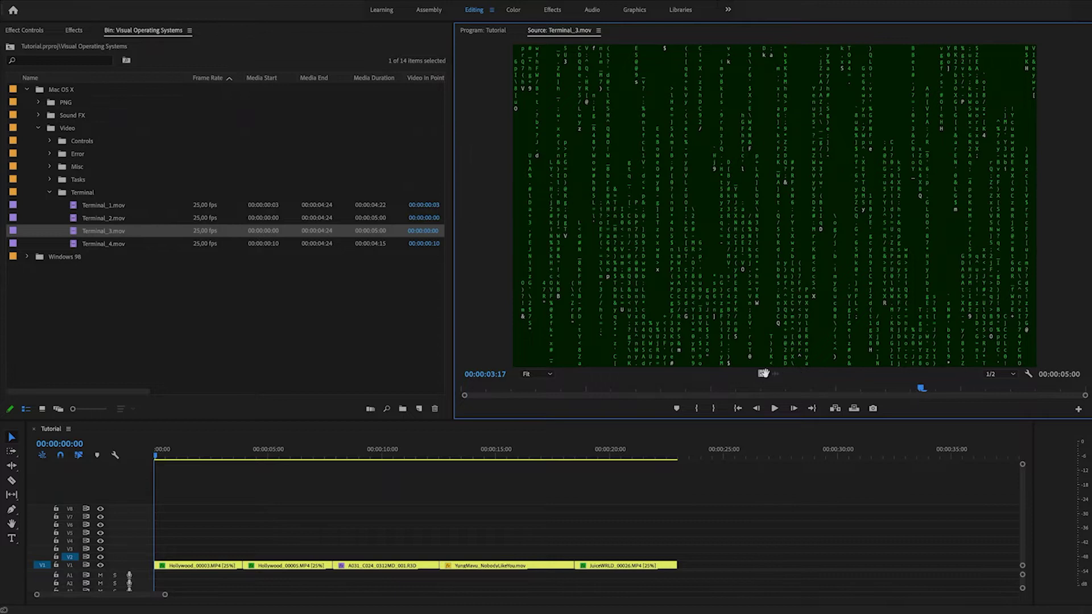
drag(761, 374, 146, 541)
drag(161, 451, 172, 449)
Trim Terminal_3.mov's end back to about 00:00:03:13
click(211, 540)
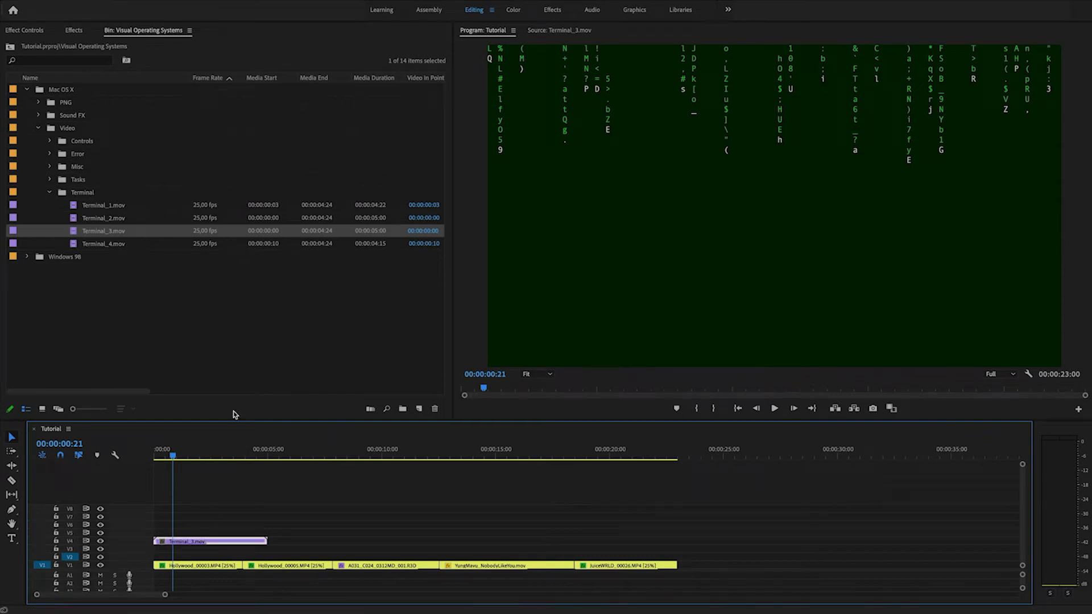
click(233, 449)
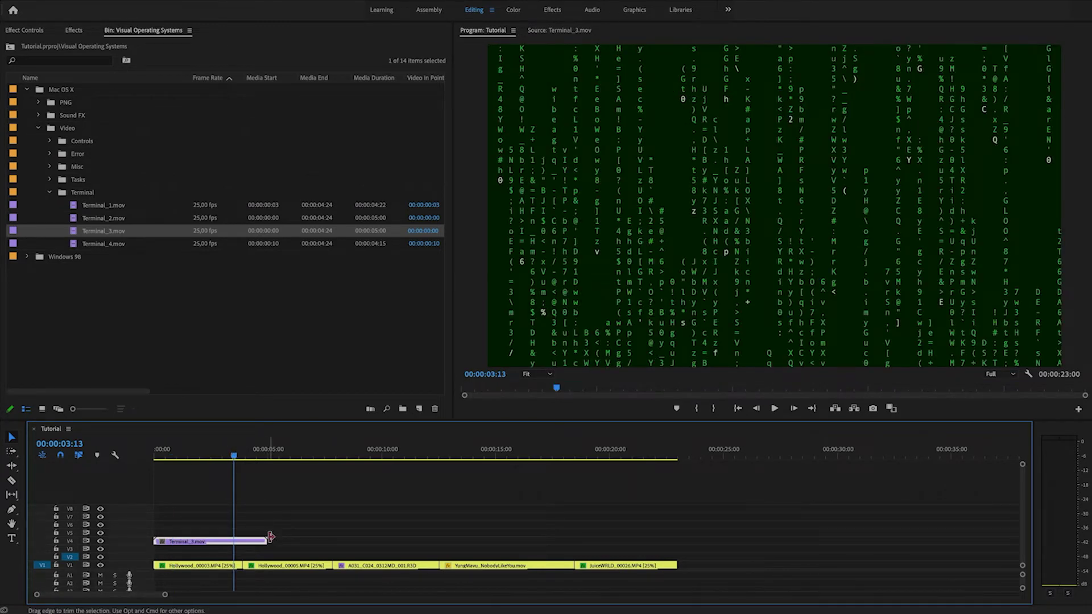
drag(270, 539, 242, 540)
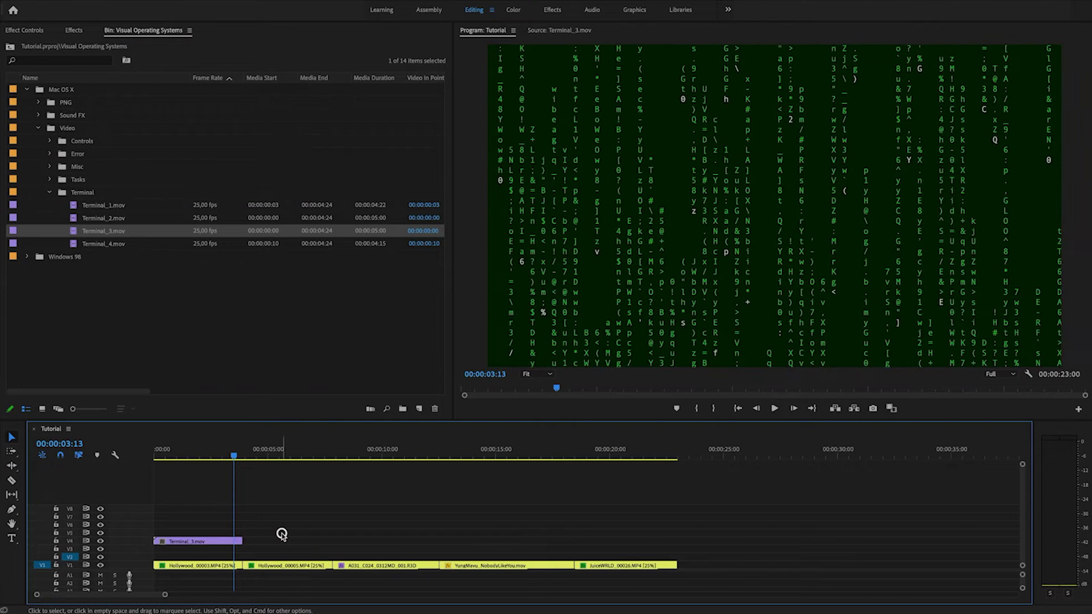
click(220, 542)
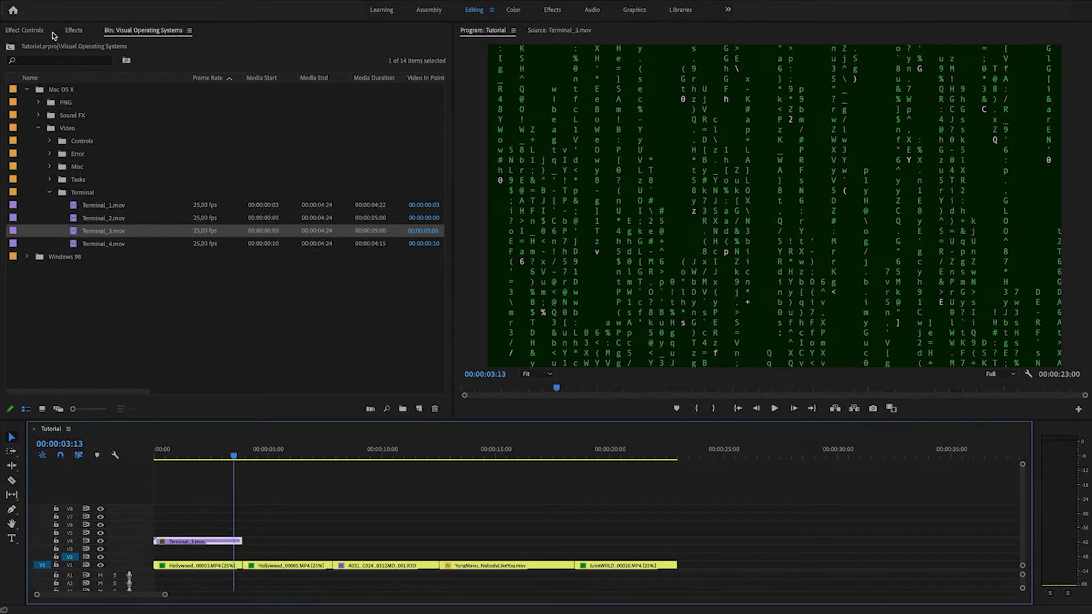
Set Terminal_3.mov's blend mode to Lighten in Effect Controls
click(26, 29)
click(229, 199)
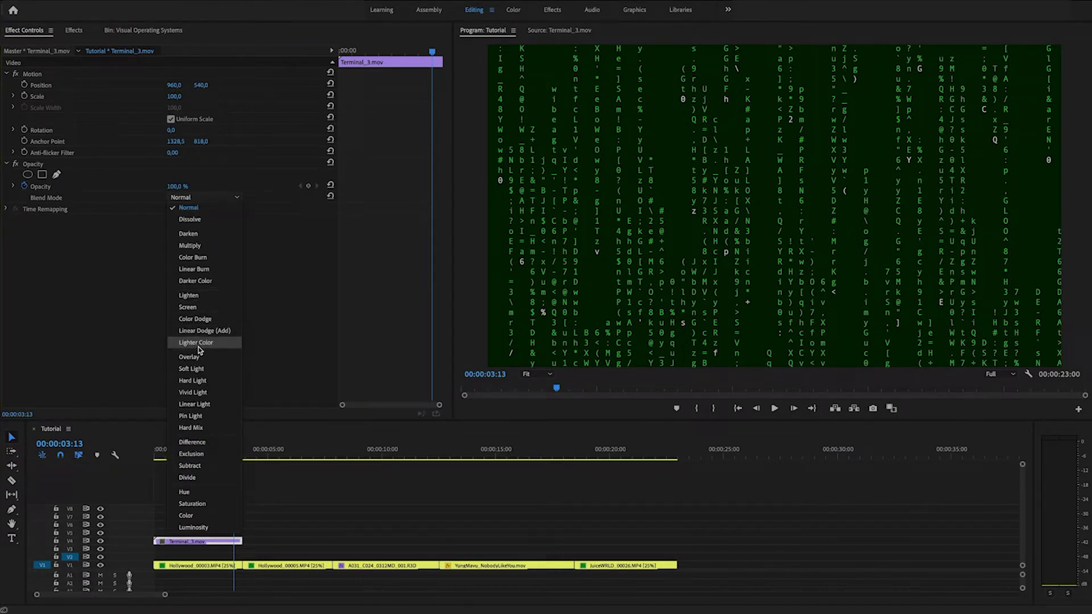
click(220, 295)
Preview the blended terminal text from the sequence start, then show the Visual Operating Systems bin
click(273, 487)
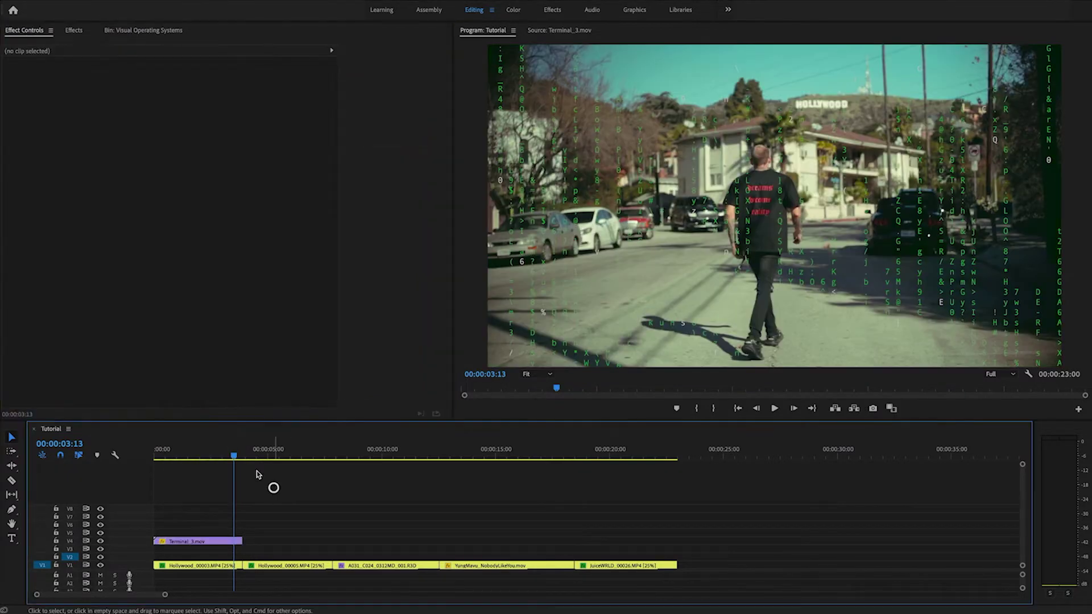
drag(234, 452, 135, 451)
key(space)
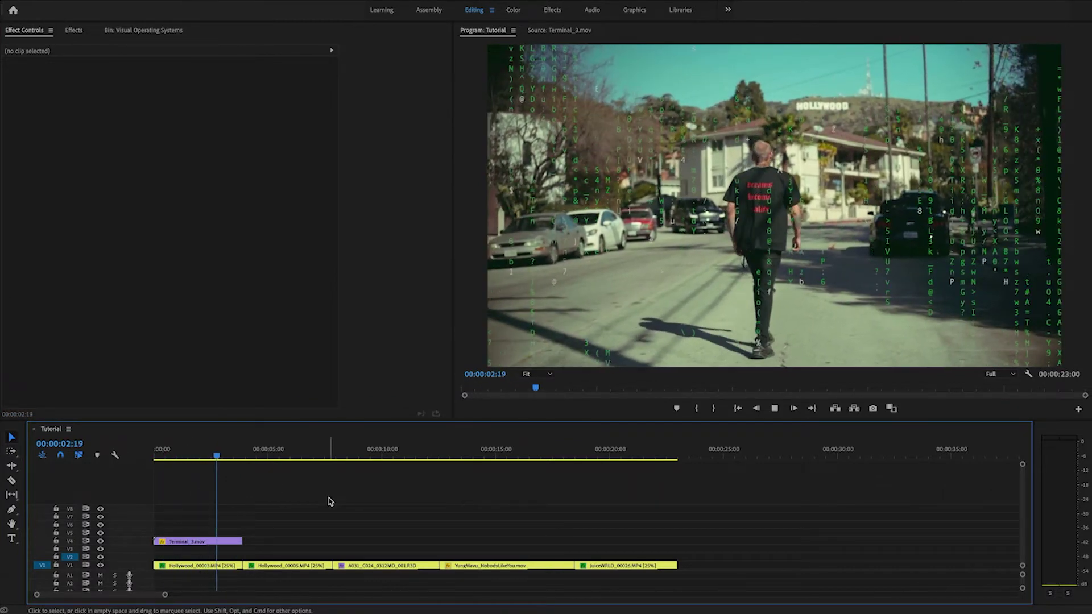
key(space)
drag(214, 449, 182, 451)
click(136, 31)
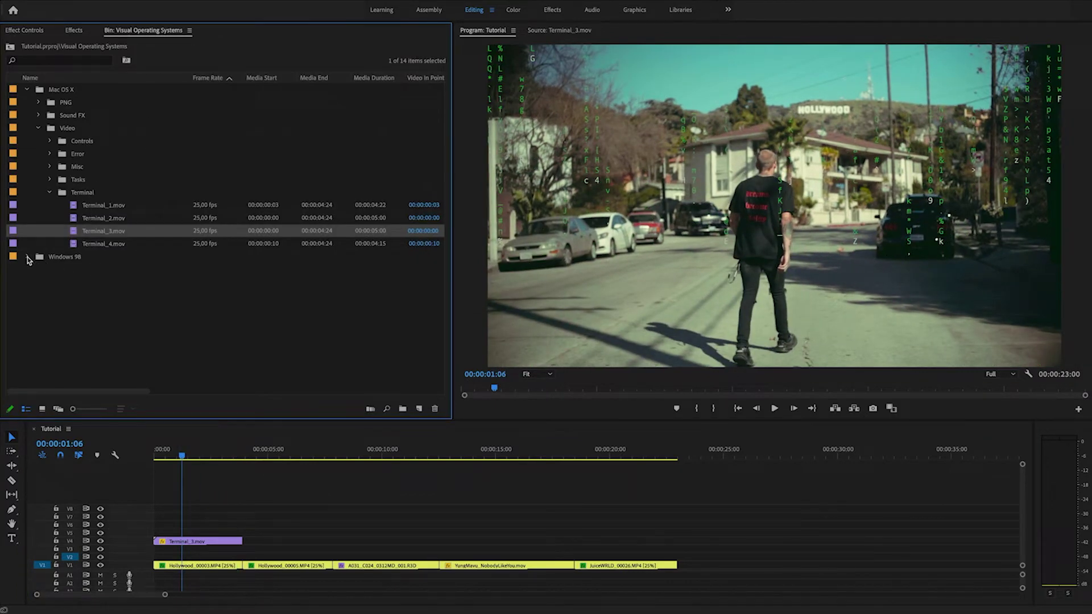
Place Windows 98 > Video > Progress > Hardware.mov on track V5 at the sequence start
click(28, 257)
click(38, 296)
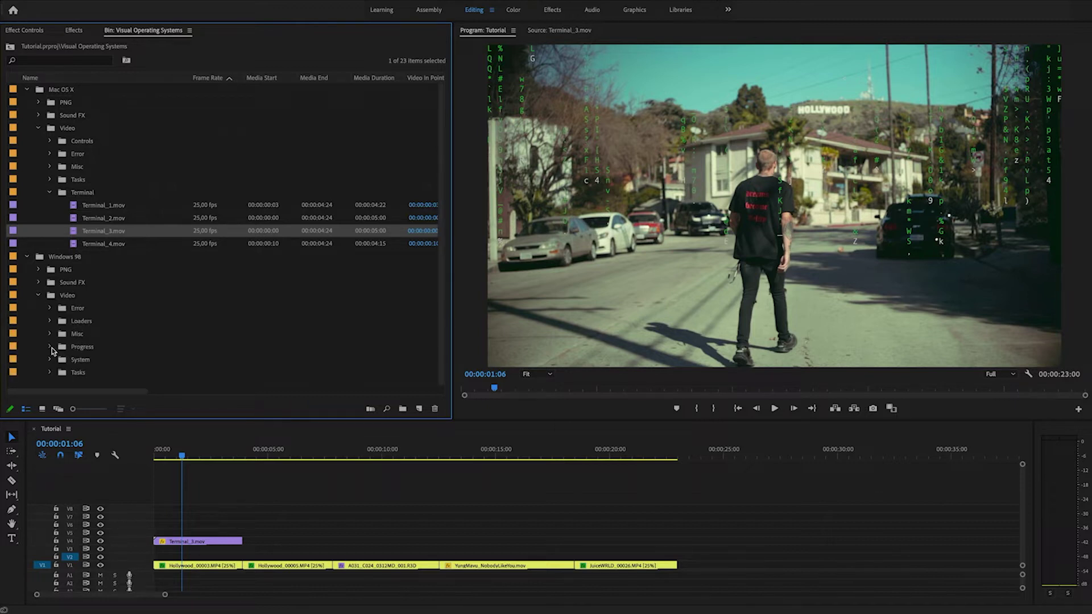
click(50, 347)
scroll(135, 349, down, 2)
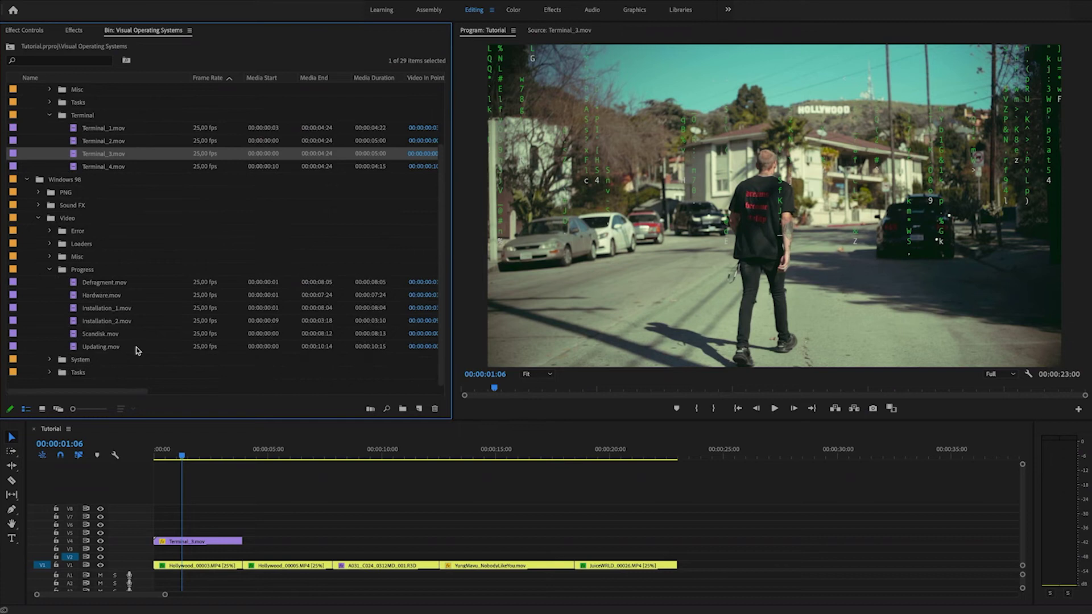
click(98, 297)
drag(74, 296, 155, 533)
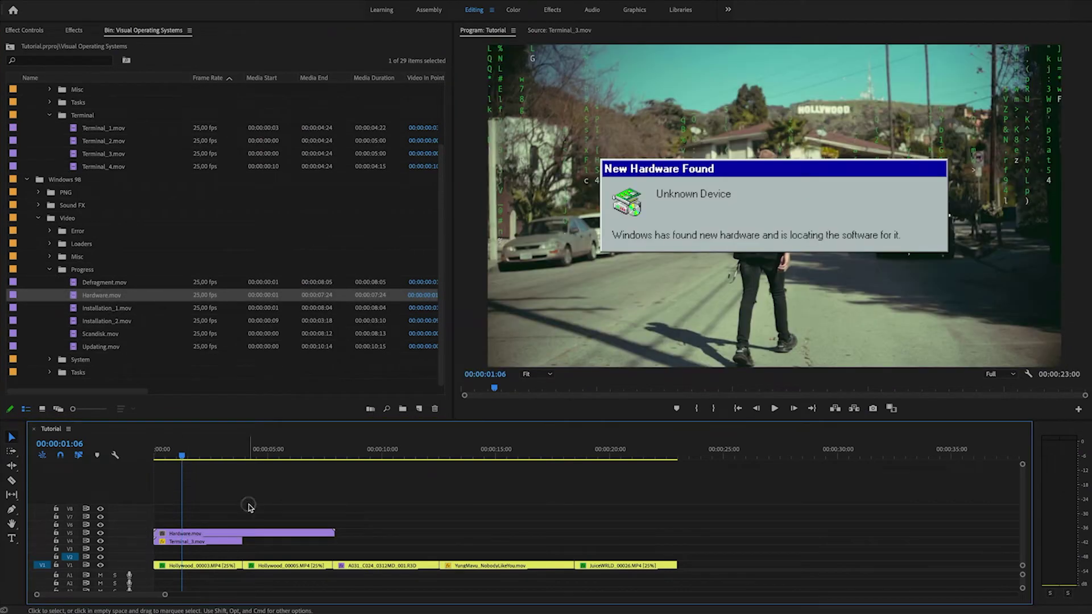
Scale Hardware.mov to 80 and preview the popup from the start
click(212, 533)
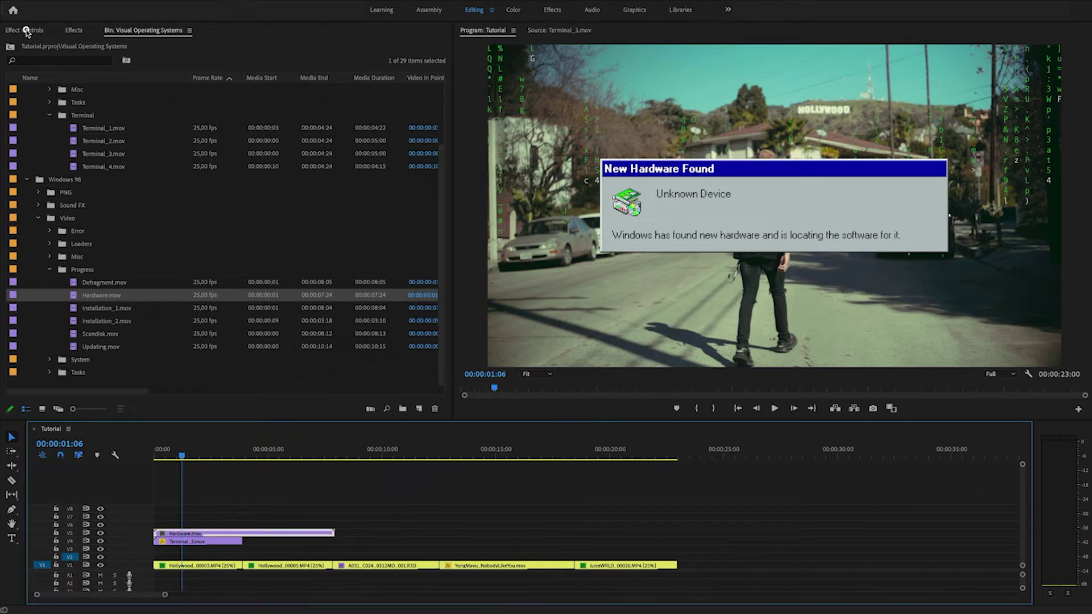
click(25, 30)
click(174, 96)
text(80)
key(Return)
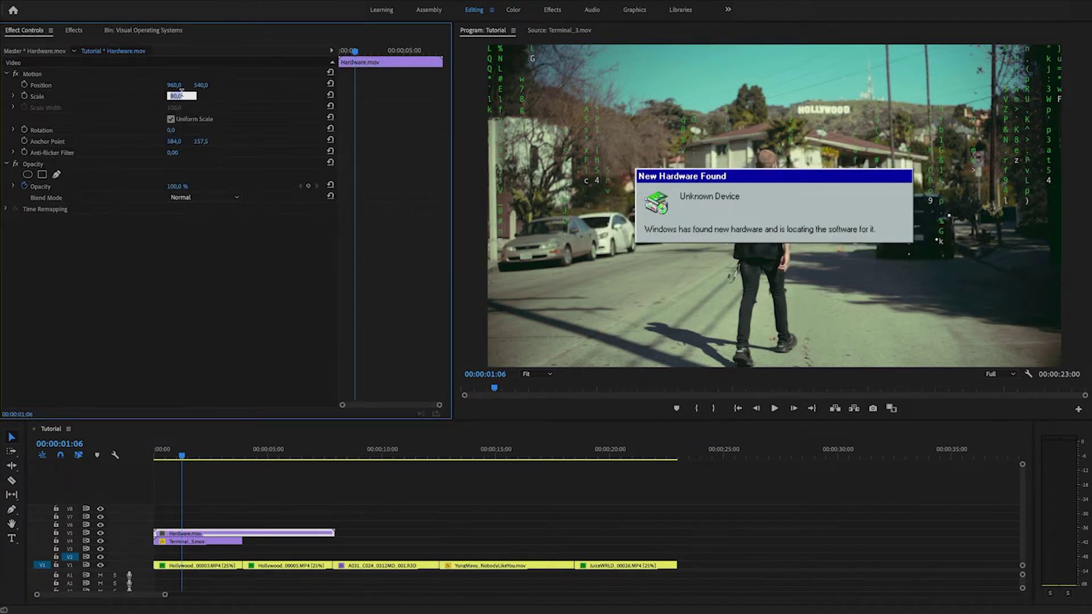
click(160, 450)
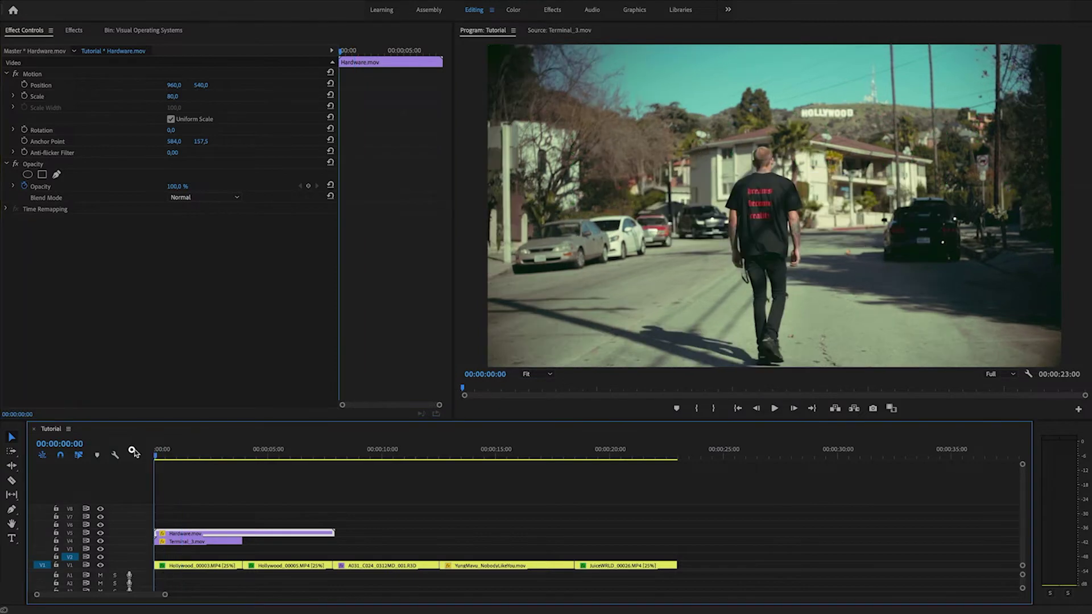
key(space)
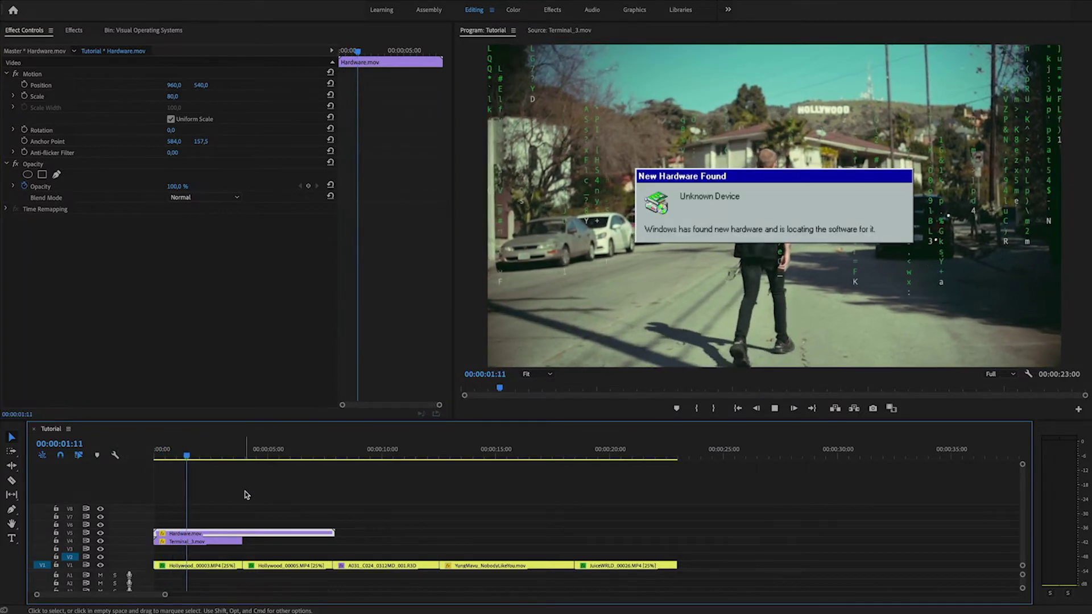
key(space)
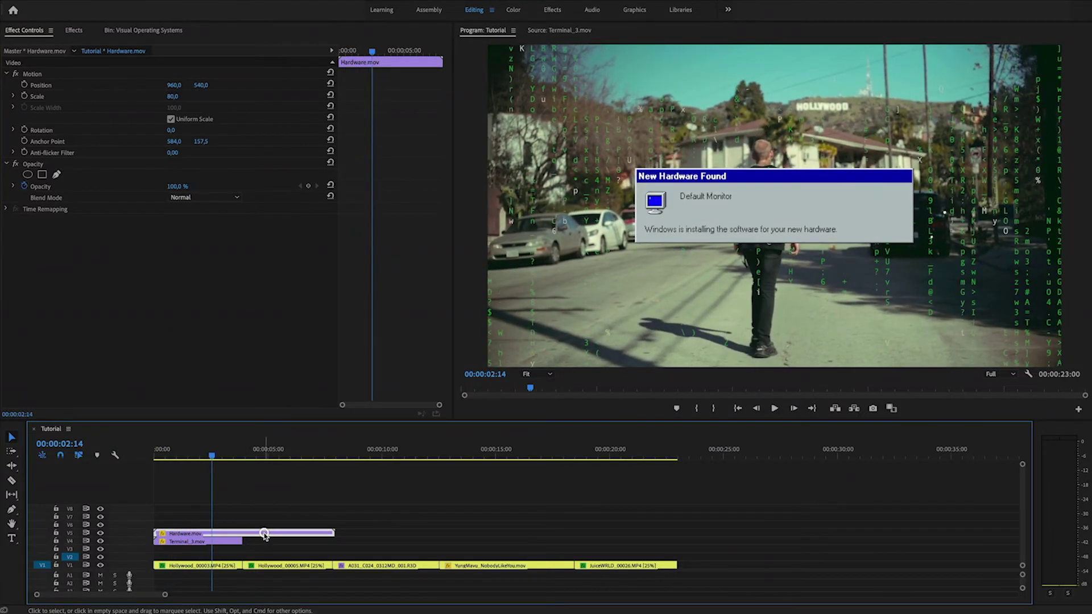
Speed Hardware.mov up to 199% with Clip Speed/Duration and preview the result
key(super+r)
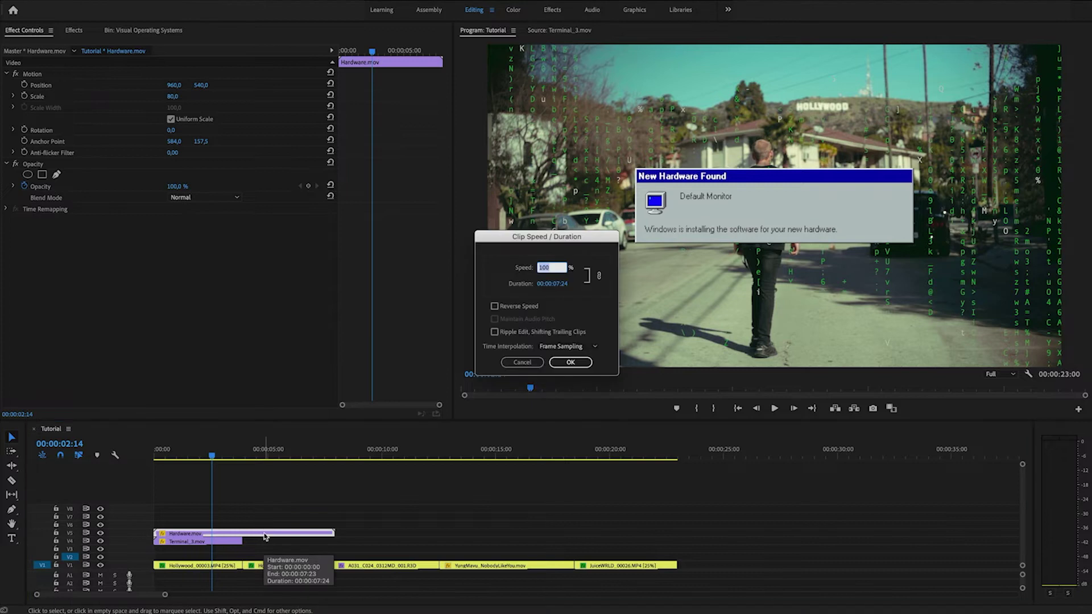
text(20)
key(Return)
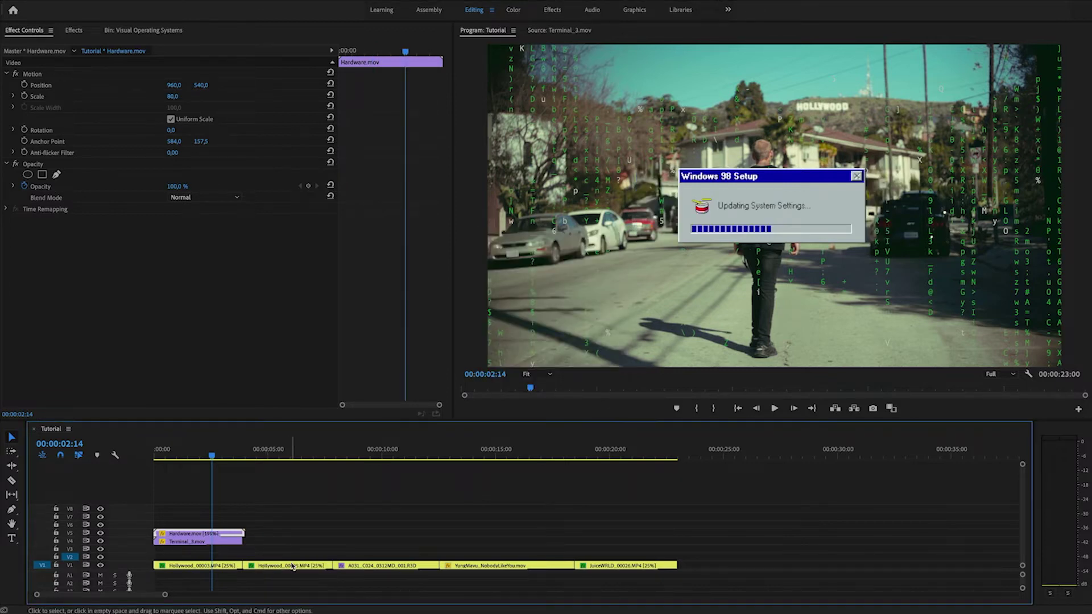
click(288, 517)
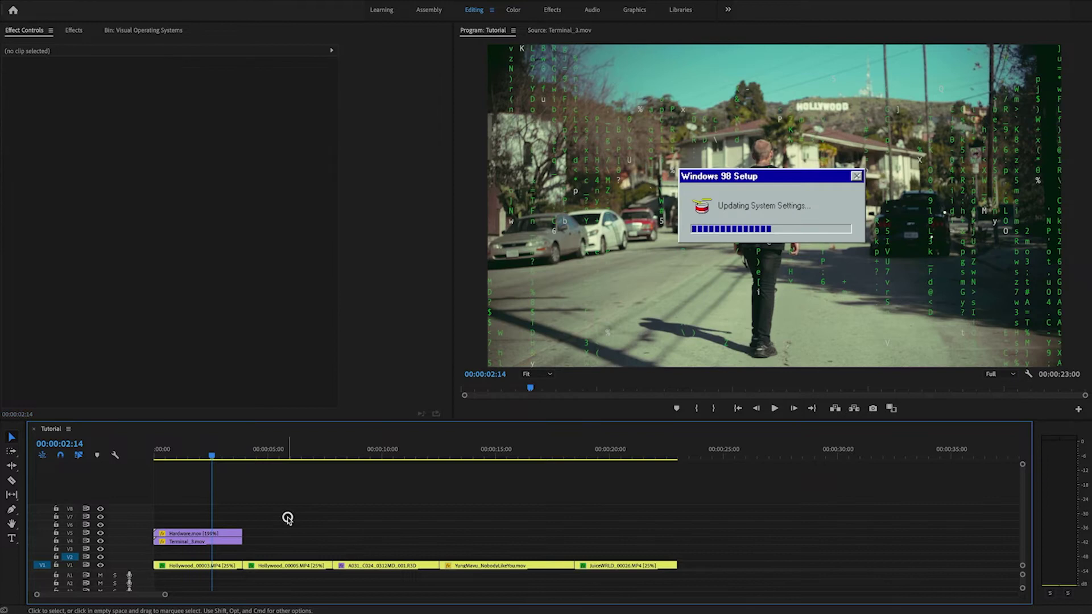
key(Home)
key(space)
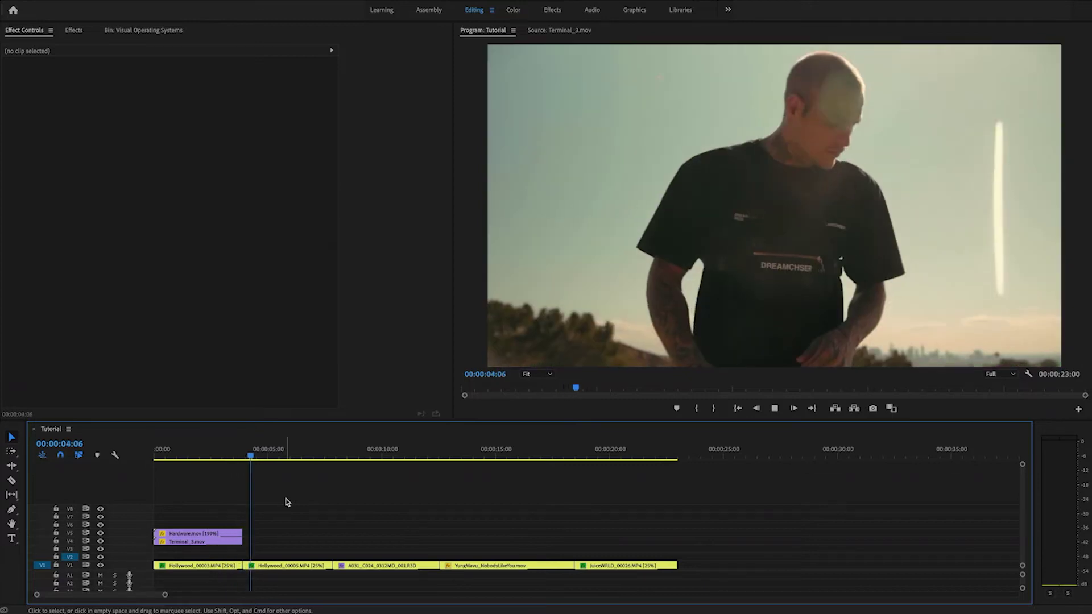
key(space)
click(205, 452)
drag(191, 453, 127, 451)
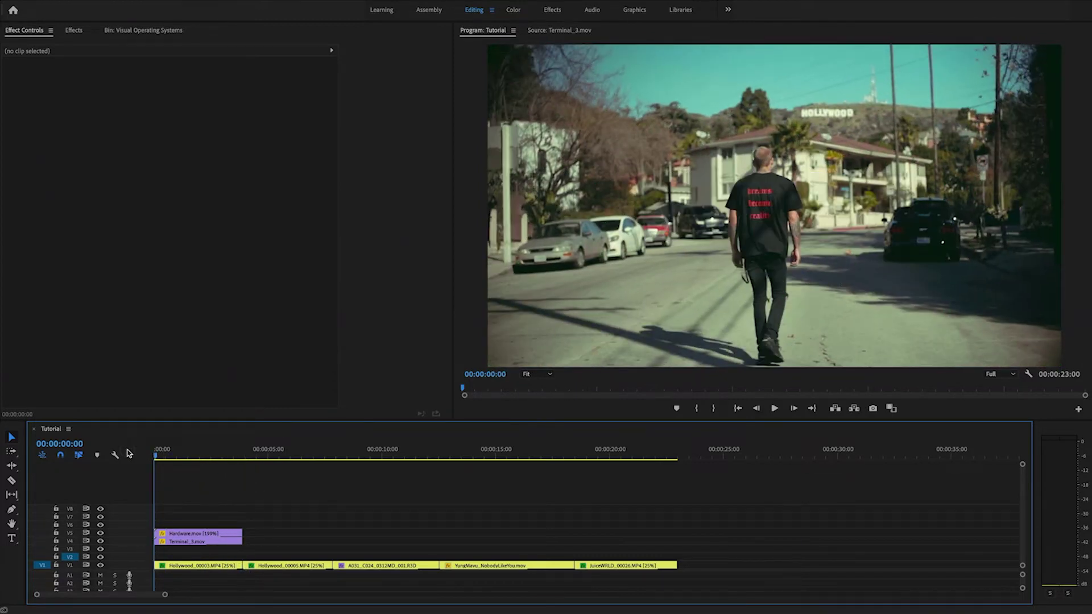
click(178, 452)
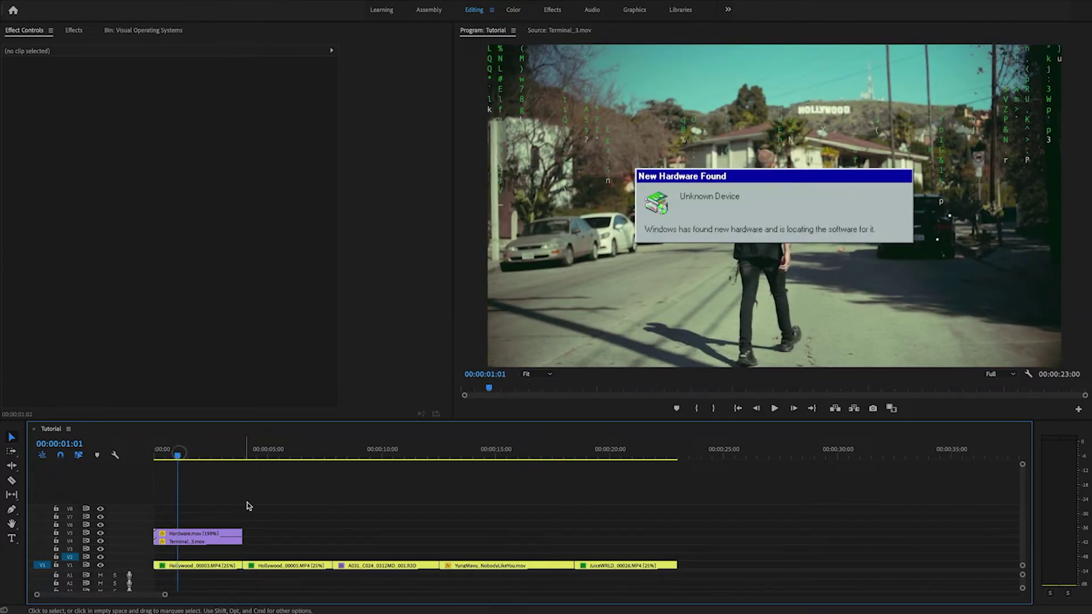
Place Defragment.mov on V6 at the start, set its speed to 199.03%, and trim its end
click(135, 32)
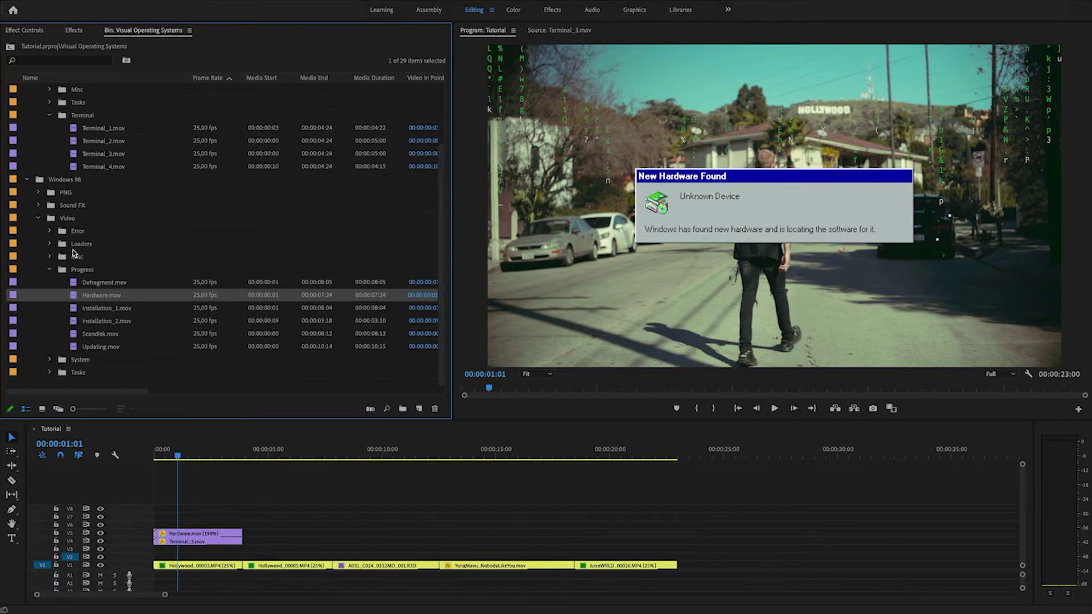
click(98, 283)
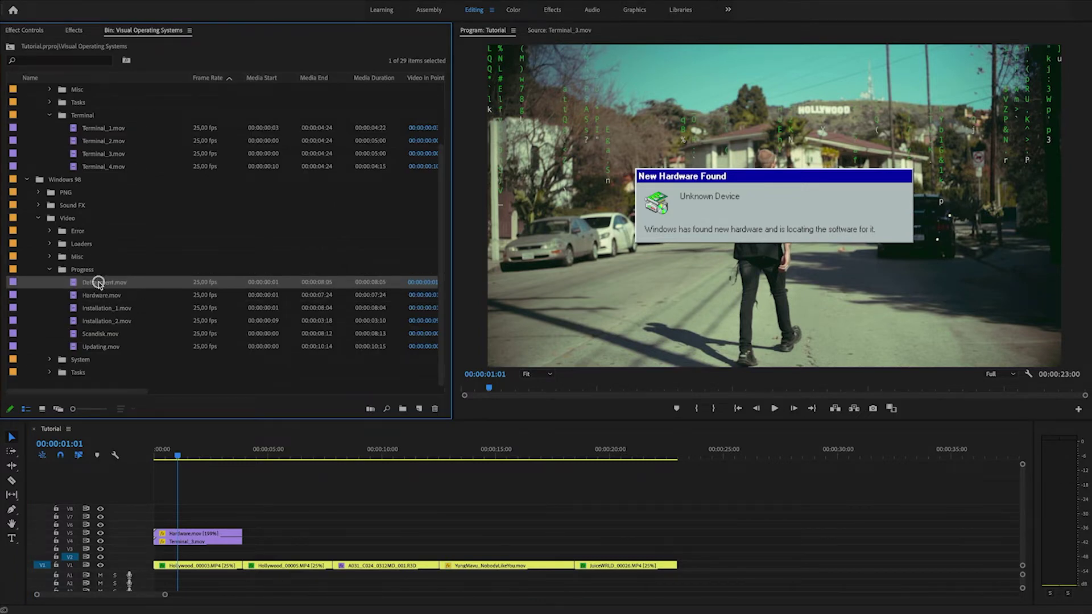
drag(101, 282, 152, 524)
click(212, 526)
key(super+r)
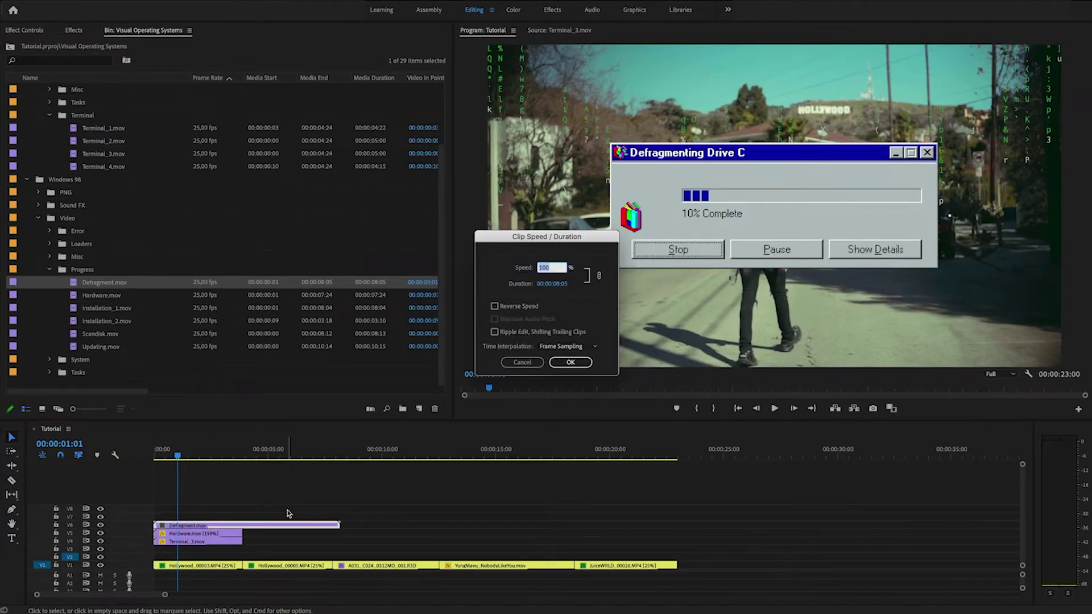
text(199.03)
key(Return)
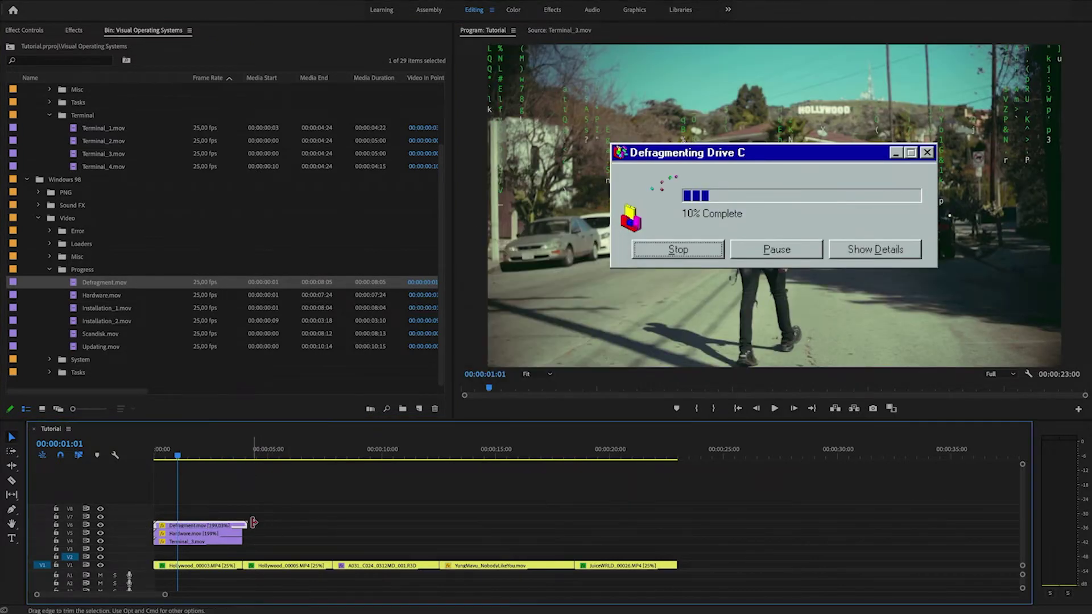
drag(252, 522, 243, 523)
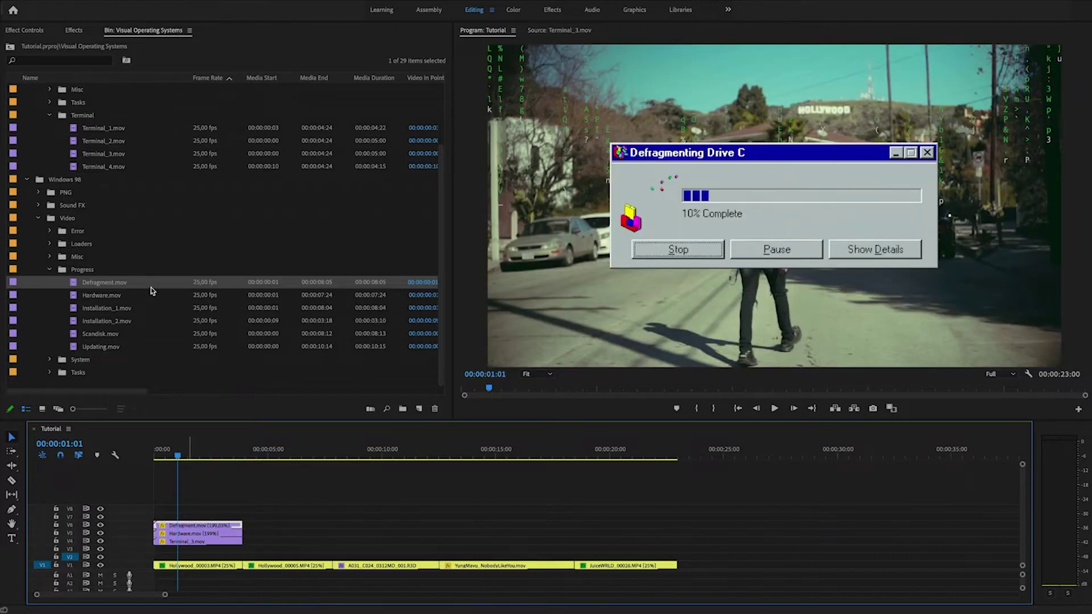
Scale Defragment.mov to 80, move it to position 466, 202 upper left, and preview
click(32, 30)
click(180, 95)
text(80)
key(Return)
click(176, 87)
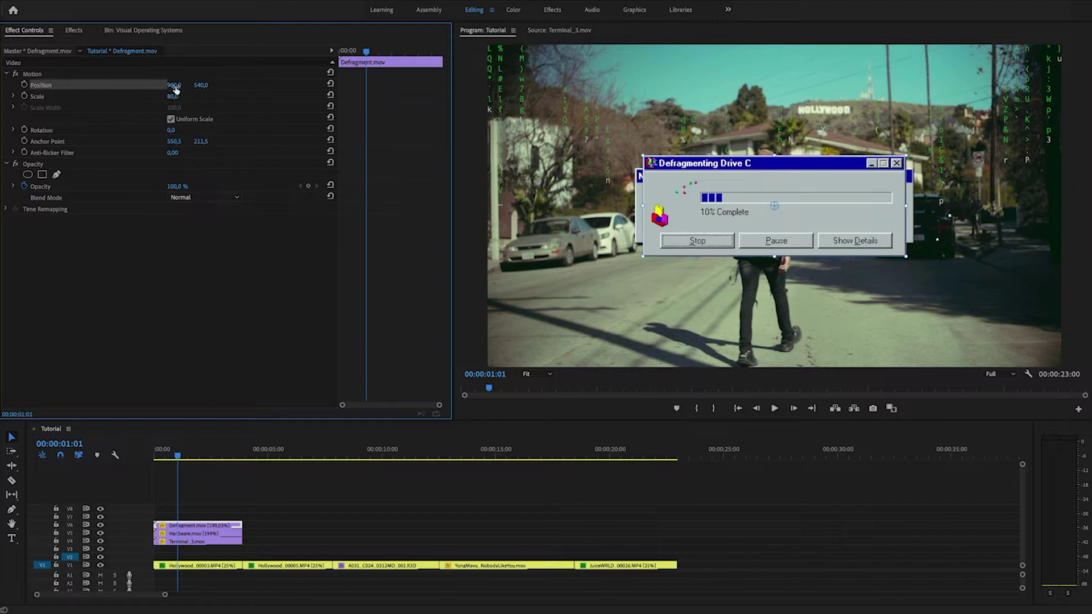
drag(176, 88, 35, 88)
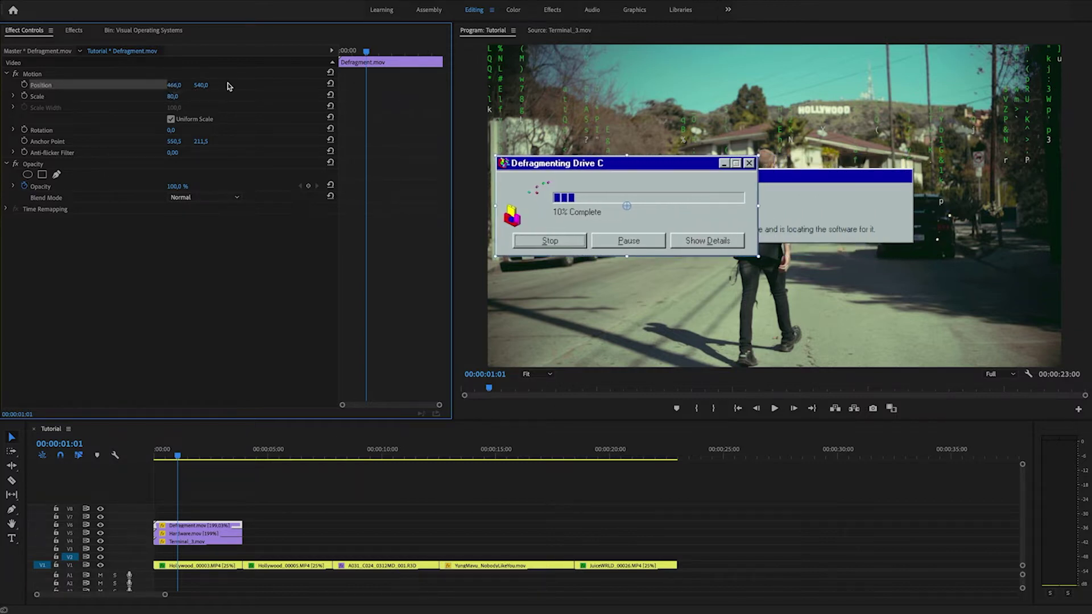
drag(201, 86, 200, 87)
click(331, 478)
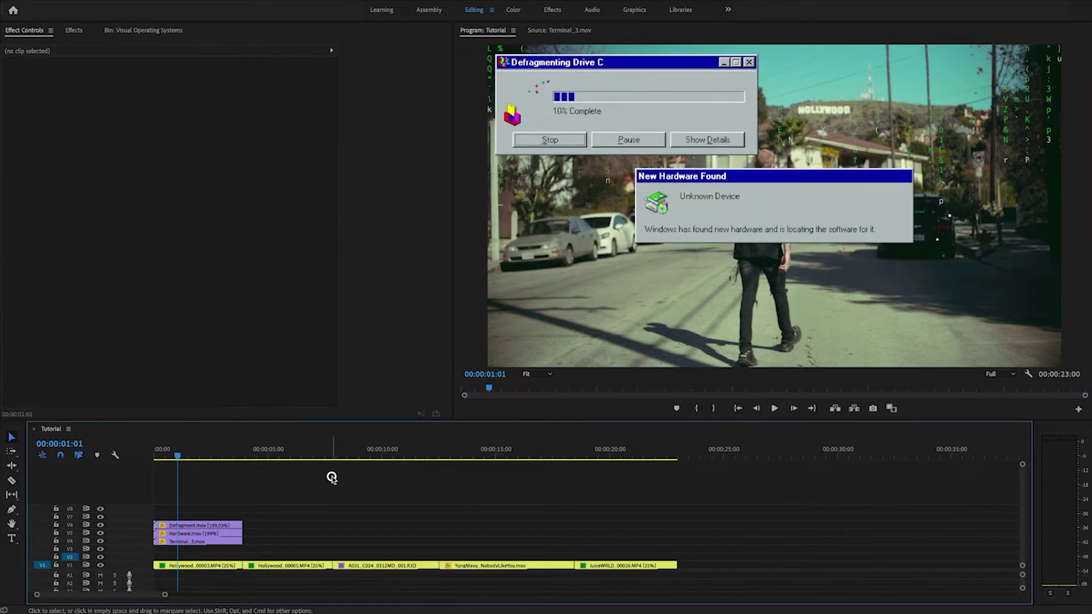
key(space)
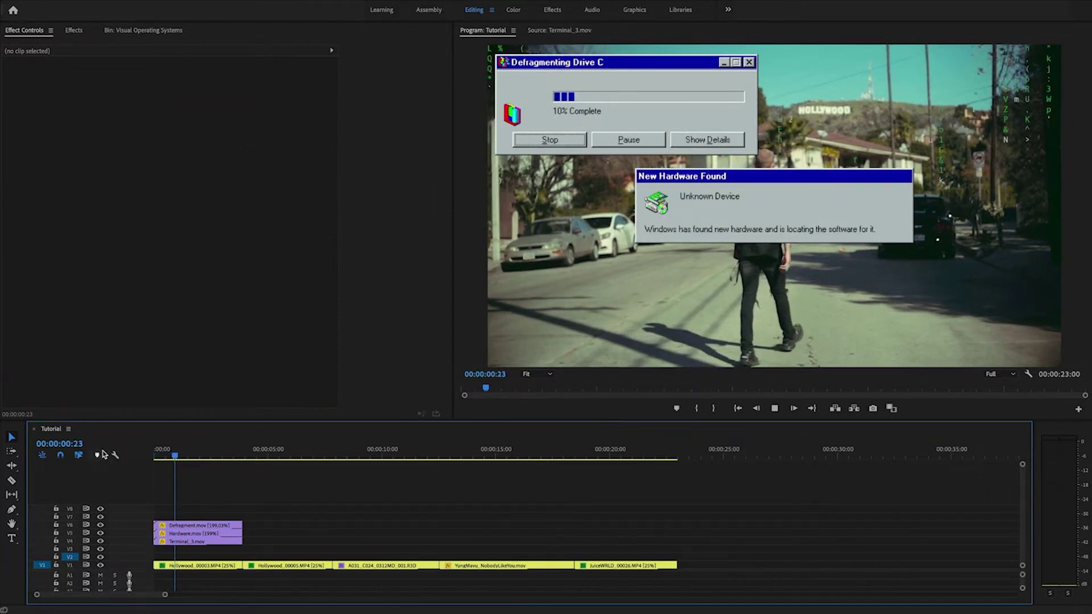
Set Defragment.mov's blend mode to Difference, inverting its window colors over the street footage
key(space)
click(197, 526)
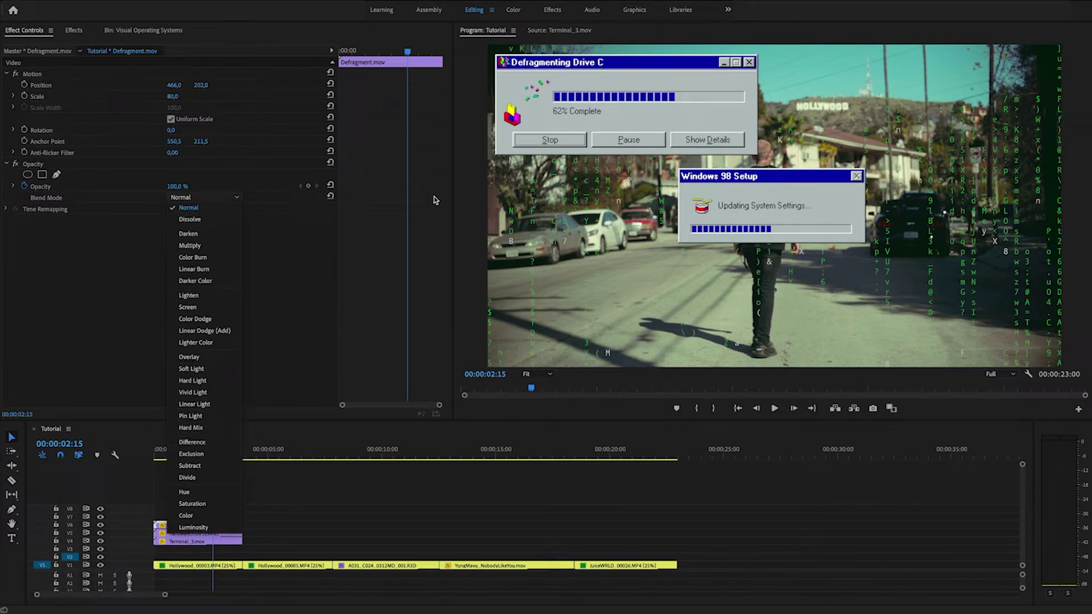
click(213, 442)
click(250, 486)
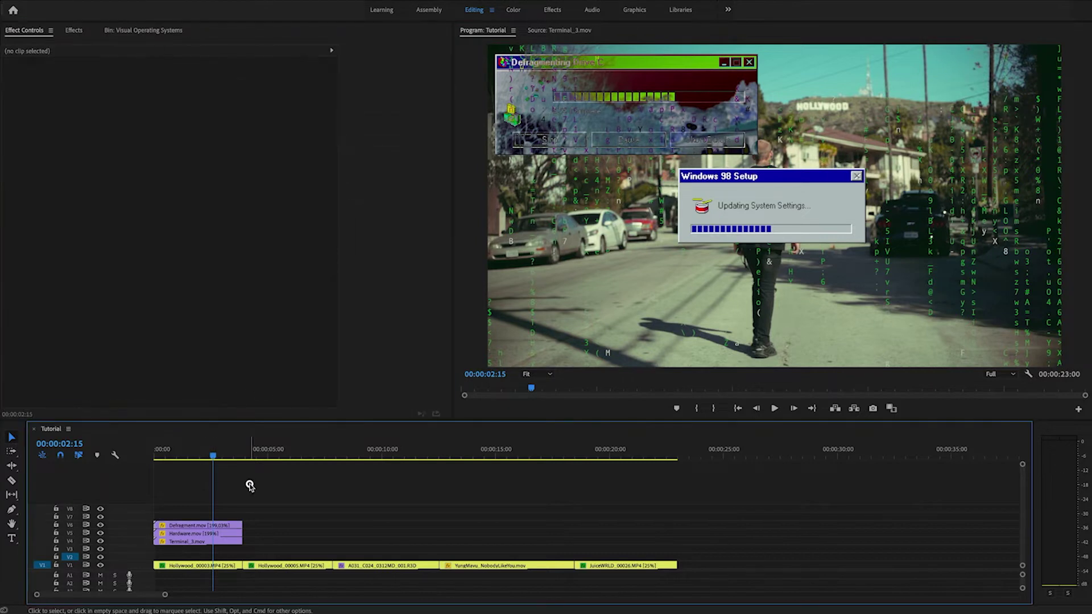
mouse_move(214, 455)
mouse_down()
mouse_move(169, 454)
mouse_move(202, 455)
mouse_up()
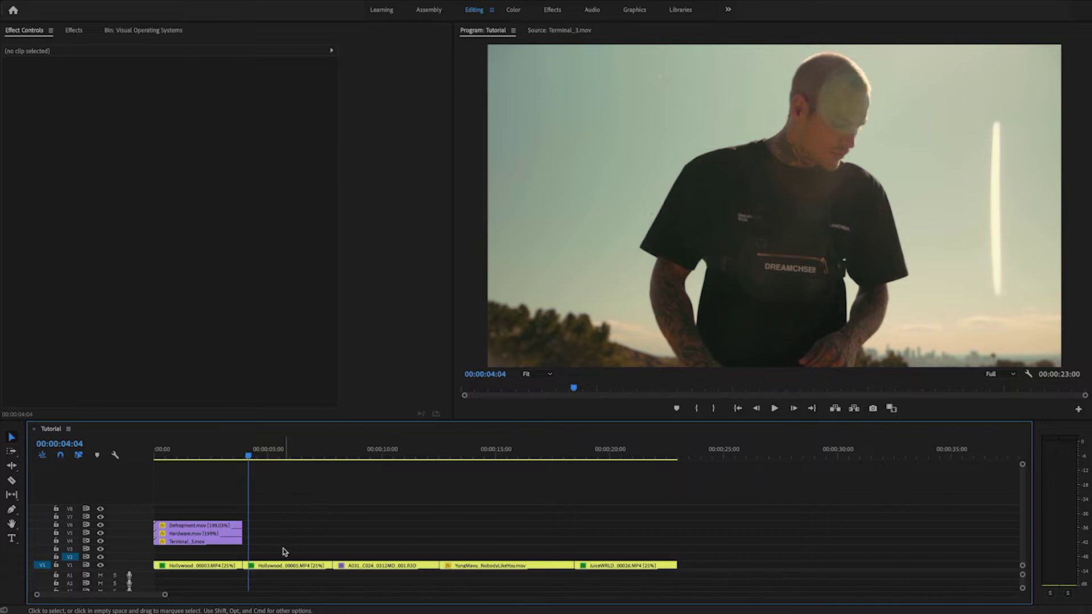
Create a text title reading 'EUPHORIA CARTEL' in the Program monitor
click(142, 31)
click(314, 548)
key(t)
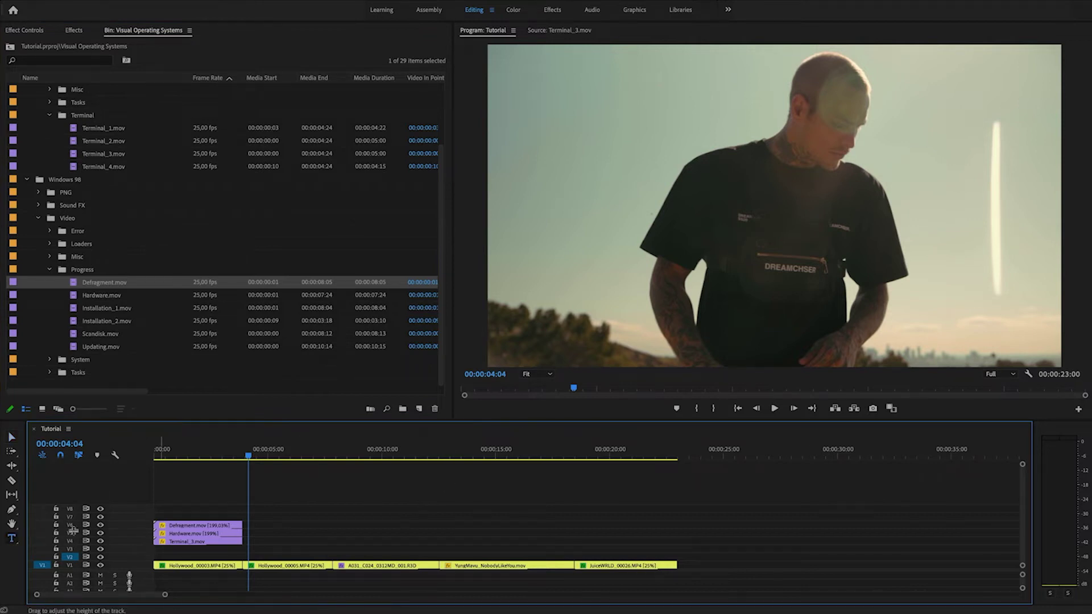
click(563, 219)
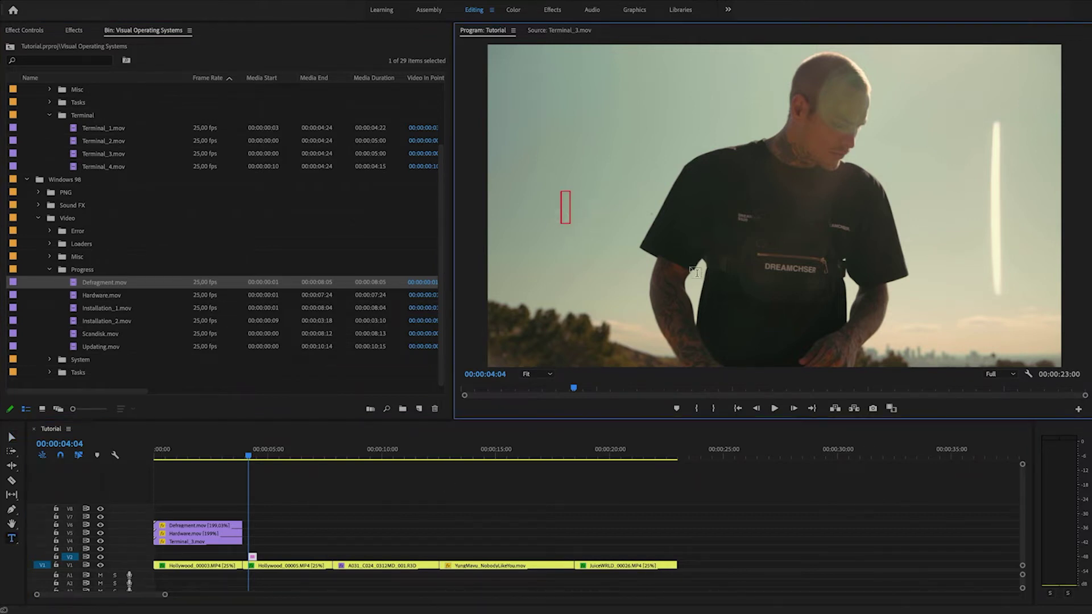
text(EUPHORIA CAR)
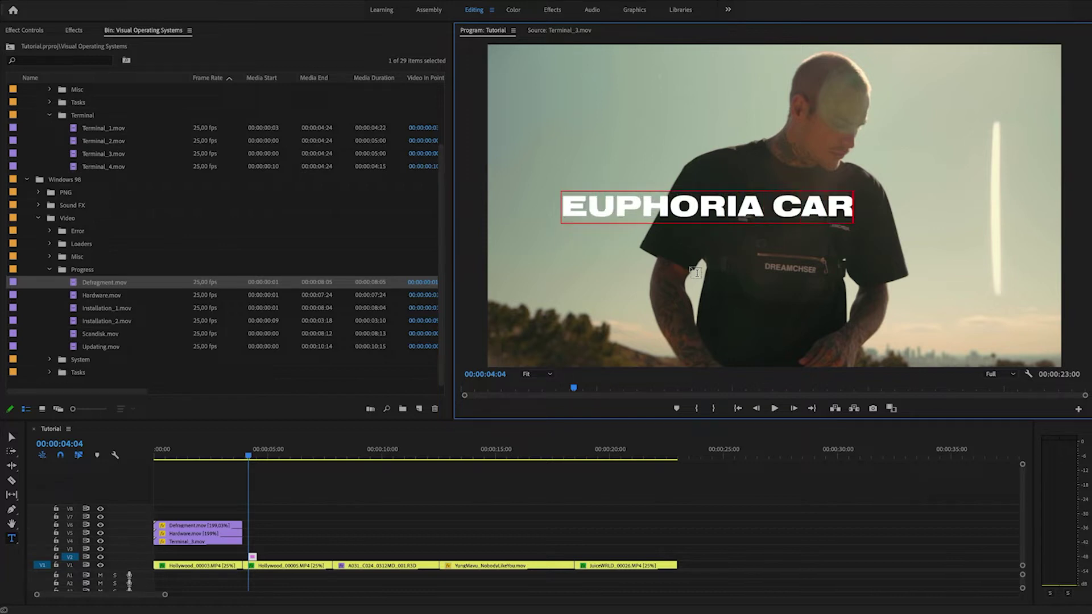
text(TEL)
click(335, 501)
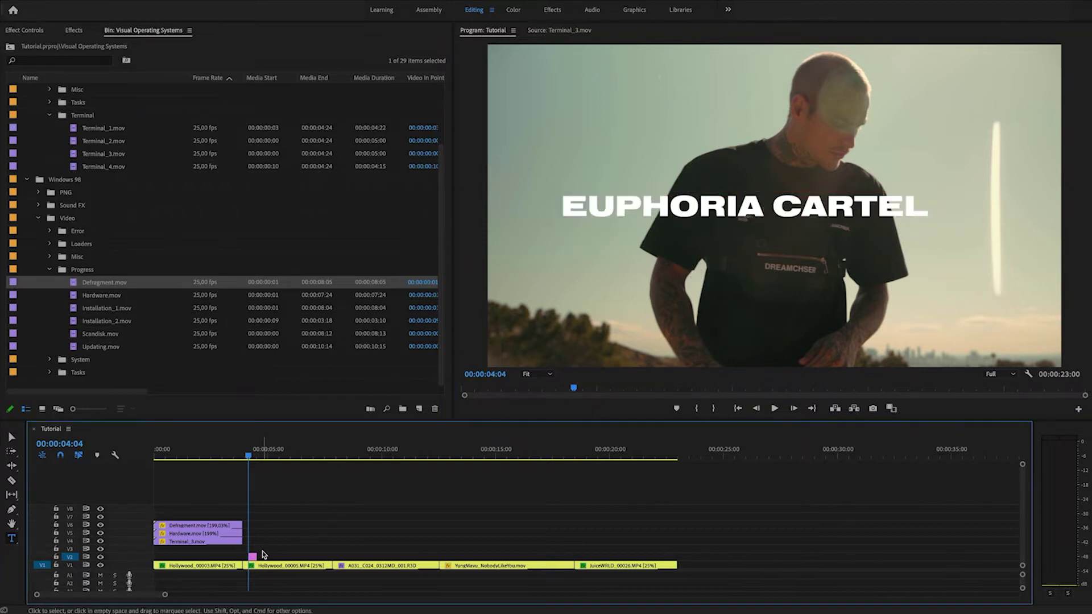
Adjust the title clip's length on V2 and set its position to 1030, 573
drag(257, 557, 333, 557)
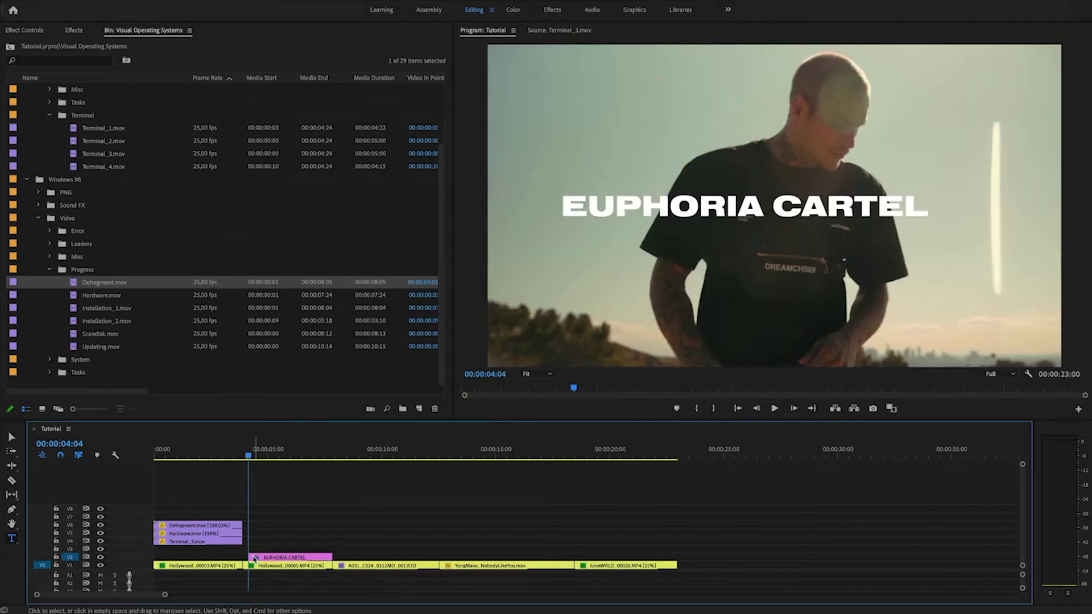
drag(254, 559, 243, 558)
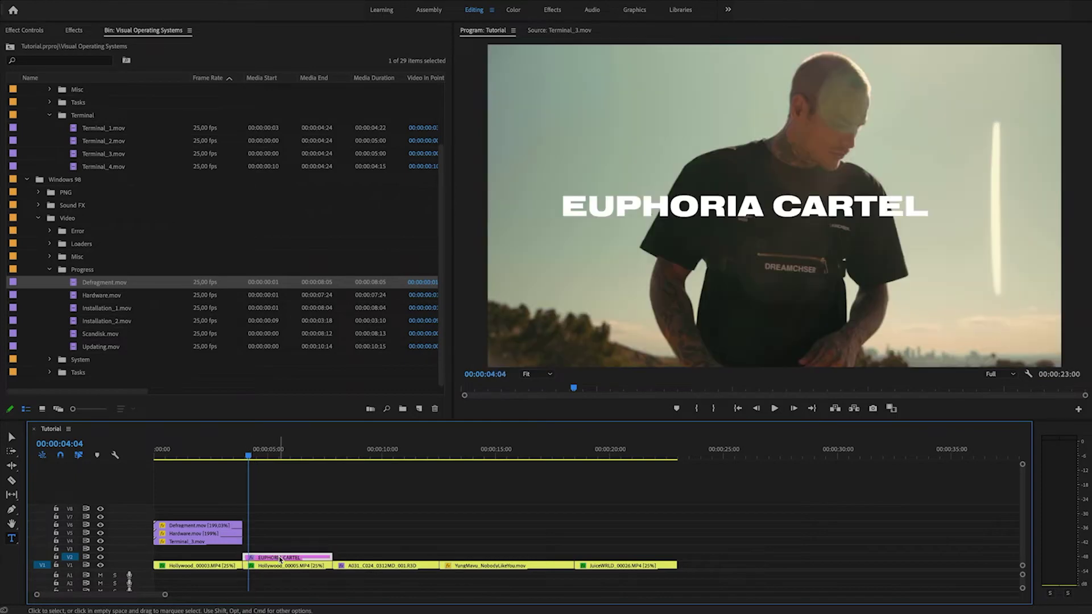
click(24, 30)
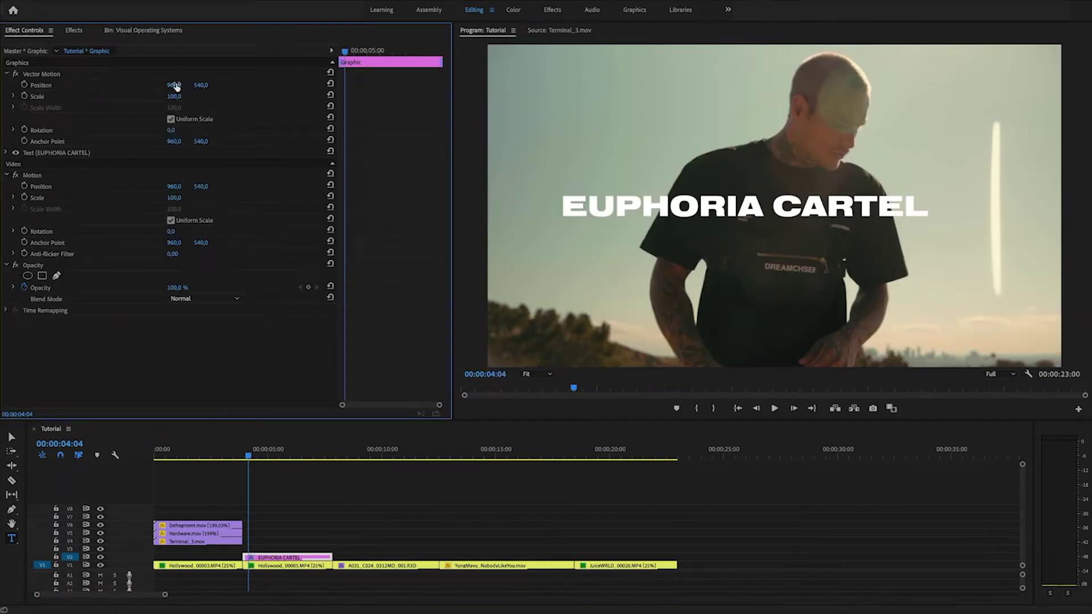
drag(176, 86, 206, 85)
click(335, 519)
click(290, 556)
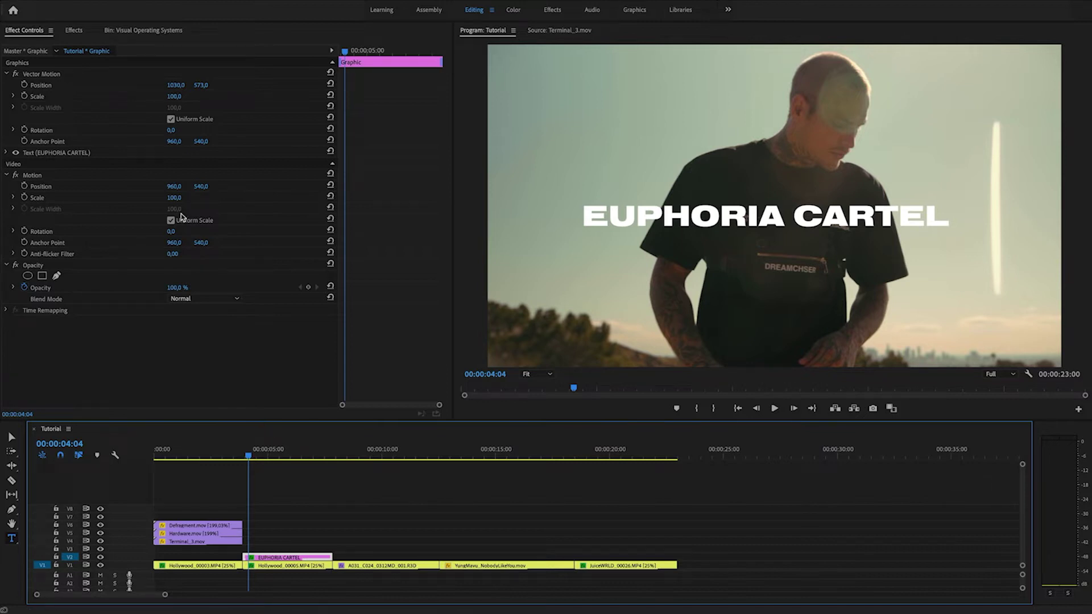
Place Delete_1.mov from the Windows 98 Tasks folder onto track V4 above the footage
click(126, 30)
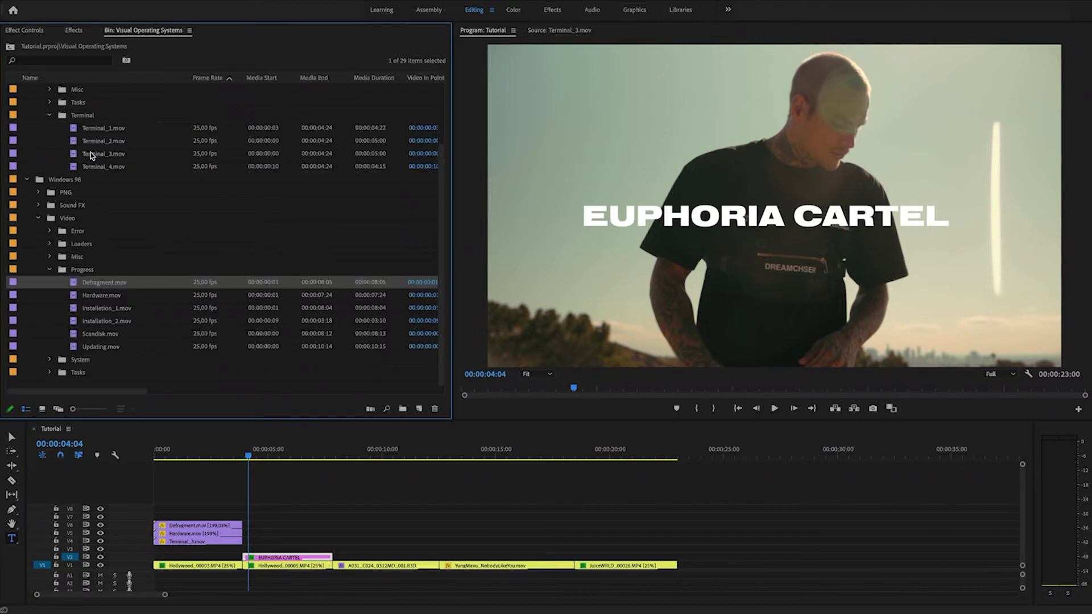
click(52, 269)
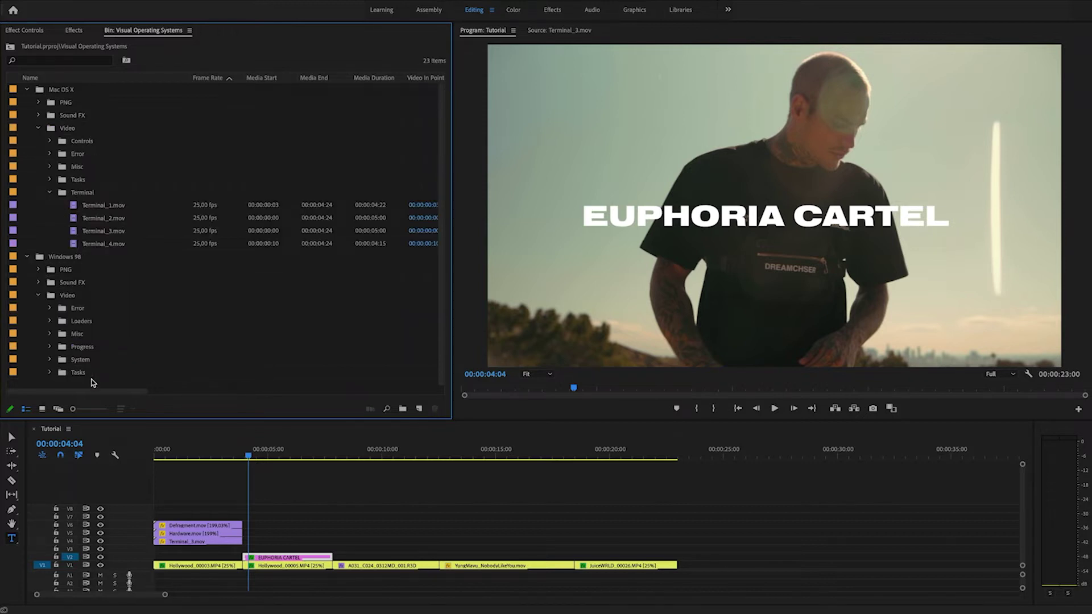
click(50, 373)
scroll(122, 348, down, 5)
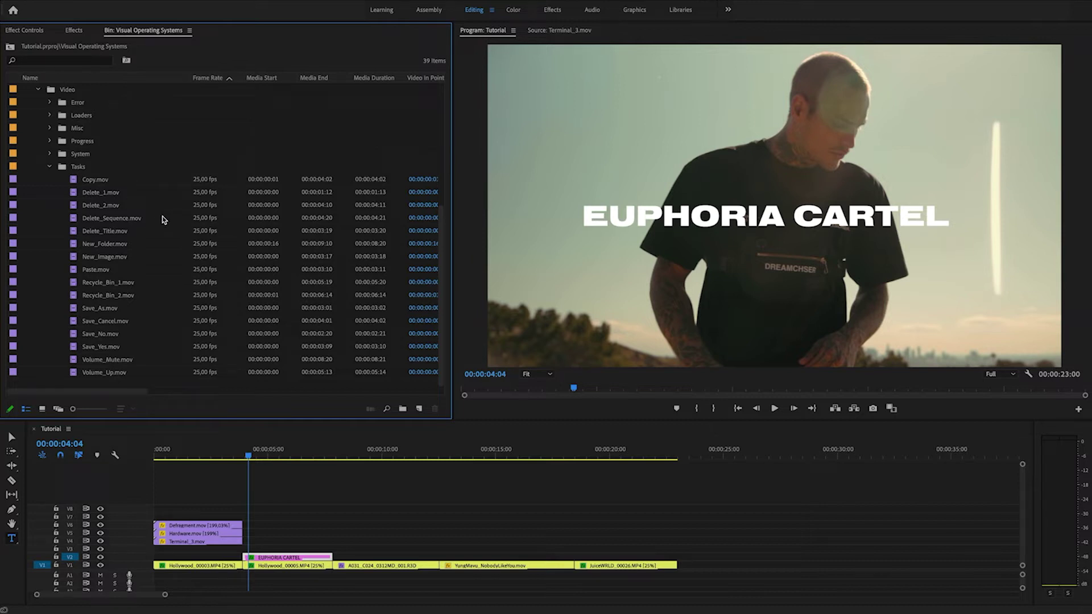
click(116, 286)
click(112, 311)
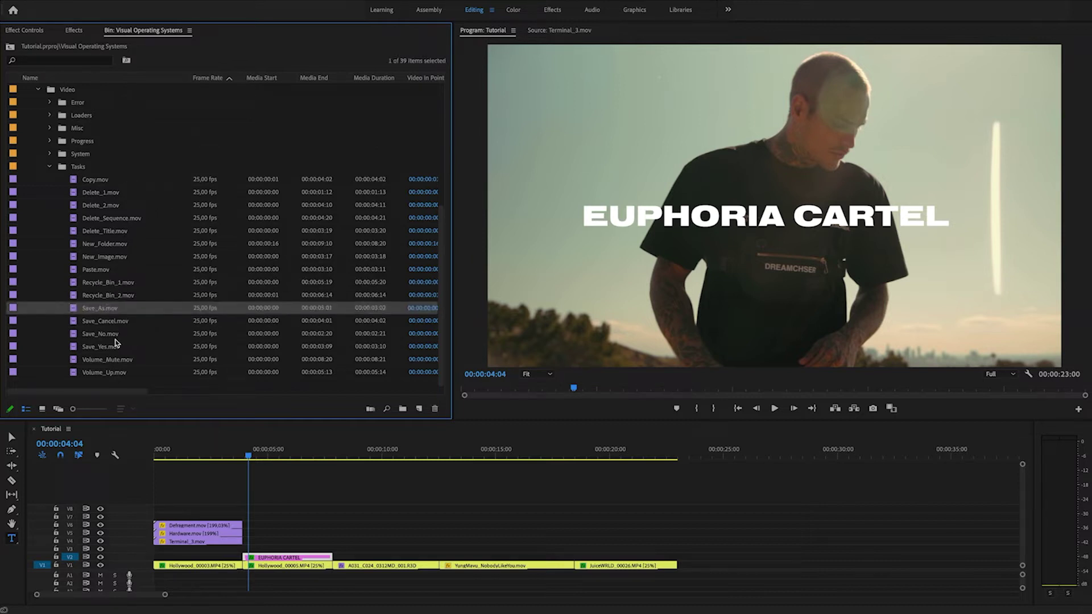
click(107, 194)
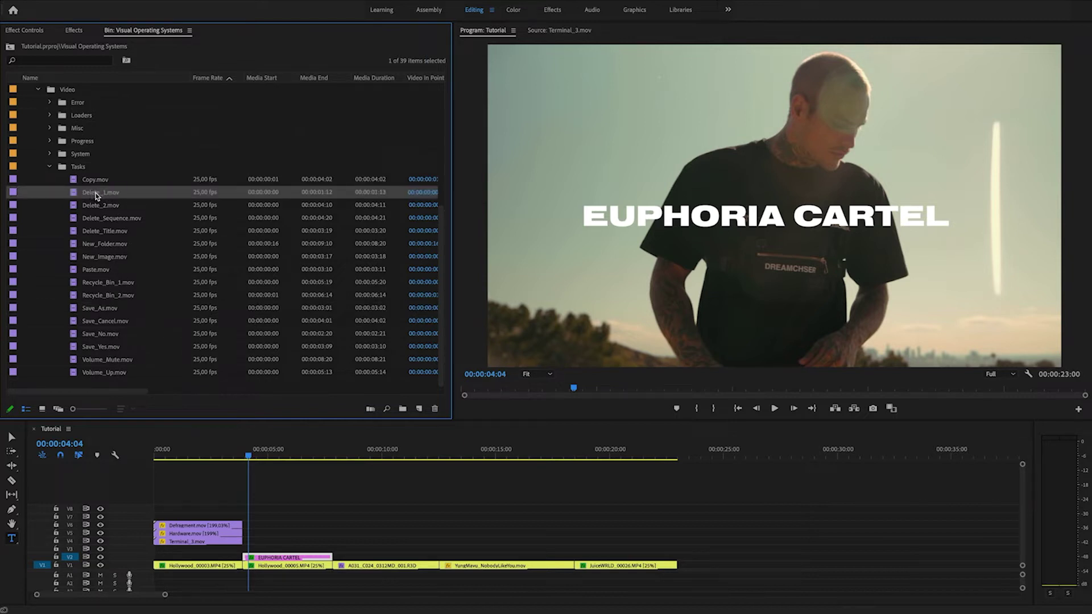
drag(95, 197, 298, 540)
Shift the Delete_1 clip slightly earlier to around 00:00:06:12 and check its timing
click(302, 452)
drag(302, 452, 315, 452)
click(316, 542)
drag(317, 544, 310, 545)
key(Up)
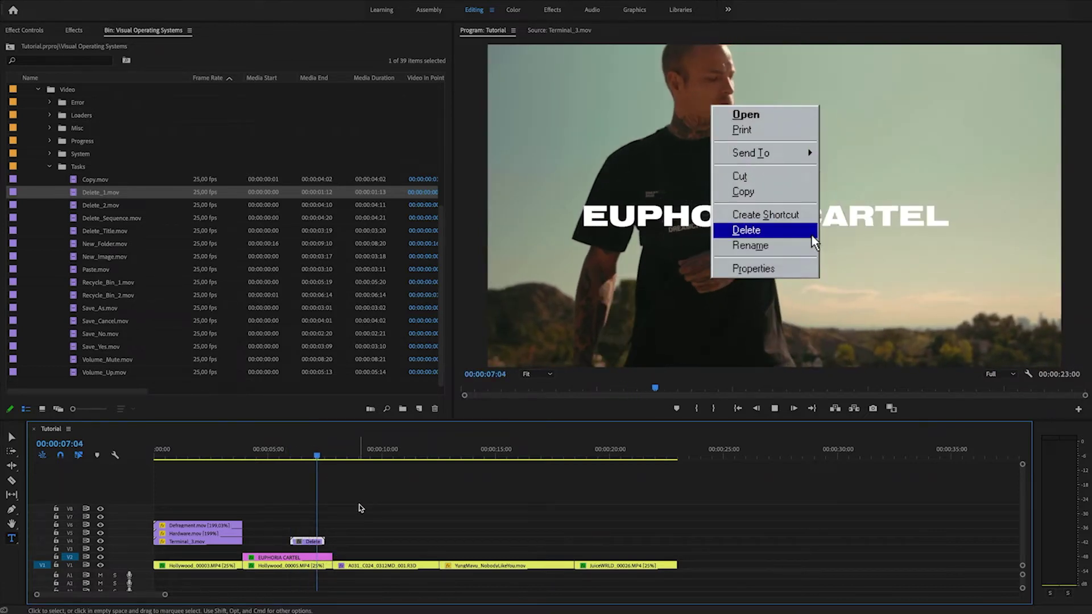
key(space)
key(Left)
key(Left)
key(Left)
key(Left)
key(Left)
key(Left)
key(Left)
key(Left)
key(Left)
key(Left)
key(Left)
key(Left)
key(Left)
key(Left)
key(Left)
key(Left)
key(Left)
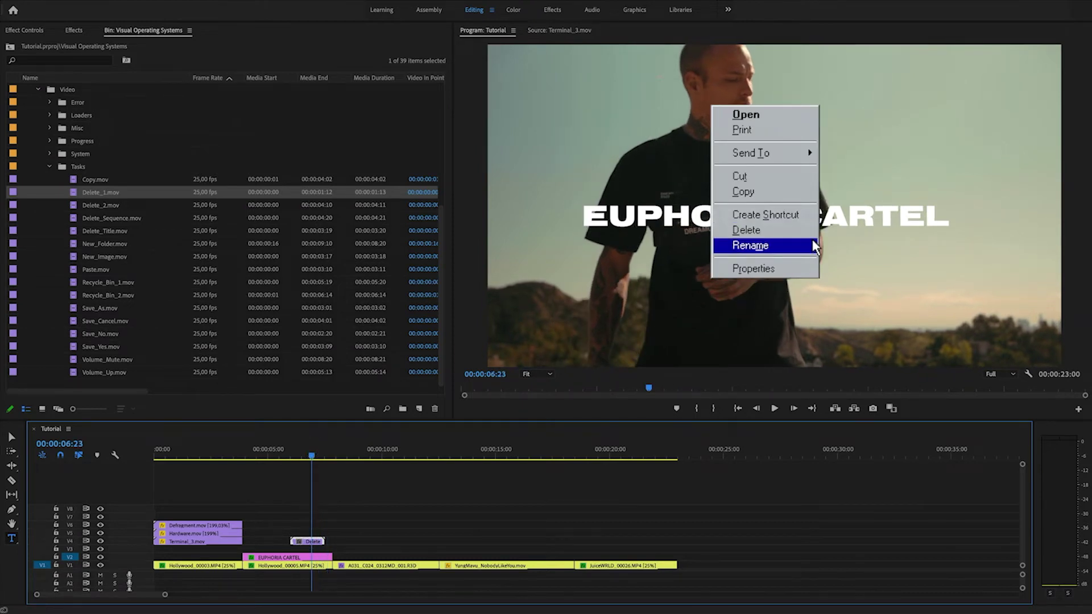
Move the context-menu overlay up and left to position 607, 331
click(29, 30)
drag(176, 84, 123, 85)
drag(203, 86, 176, 85)
mouse_move(310, 461)
mouse_down()
mouse_move(287, 455)
mouse_move(318, 455)
mouse_up()
Trim the EUPHORIA CARTEL title's end back to 00:00:07:10, where the menu disappears
key(Right)
key(Right)
key(Right)
key(Right)
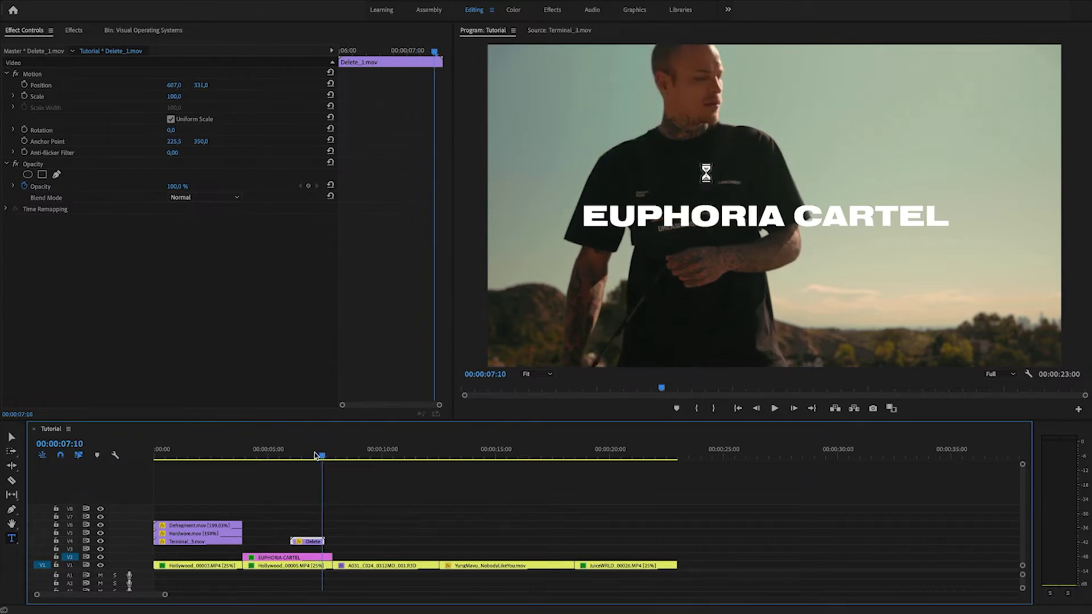
click(366, 552)
key(equal)
key(equal)
key(equal)
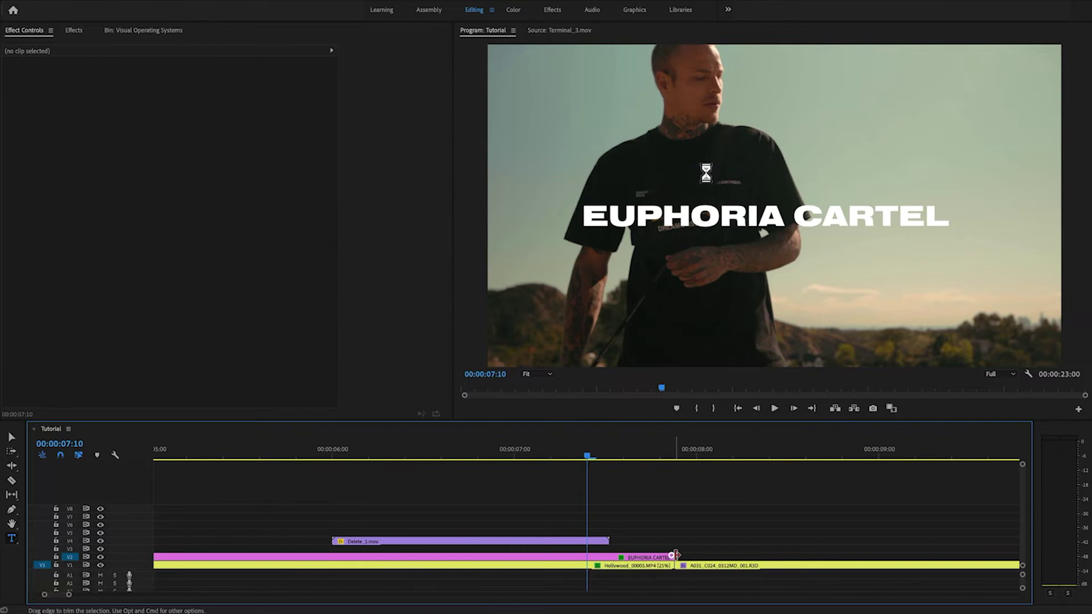
drag(673, 556, 587, 556)
Play back from 5:08 and around 7 seconds to review the shortened title ending
drag(572, 463, 212, 438)
key(backslash)
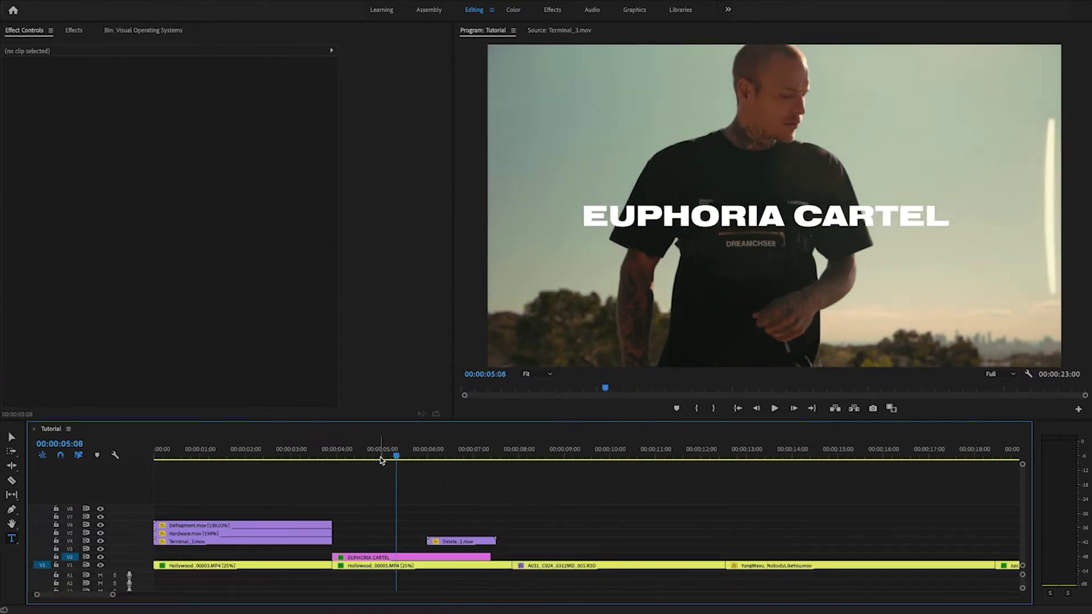
key(space)
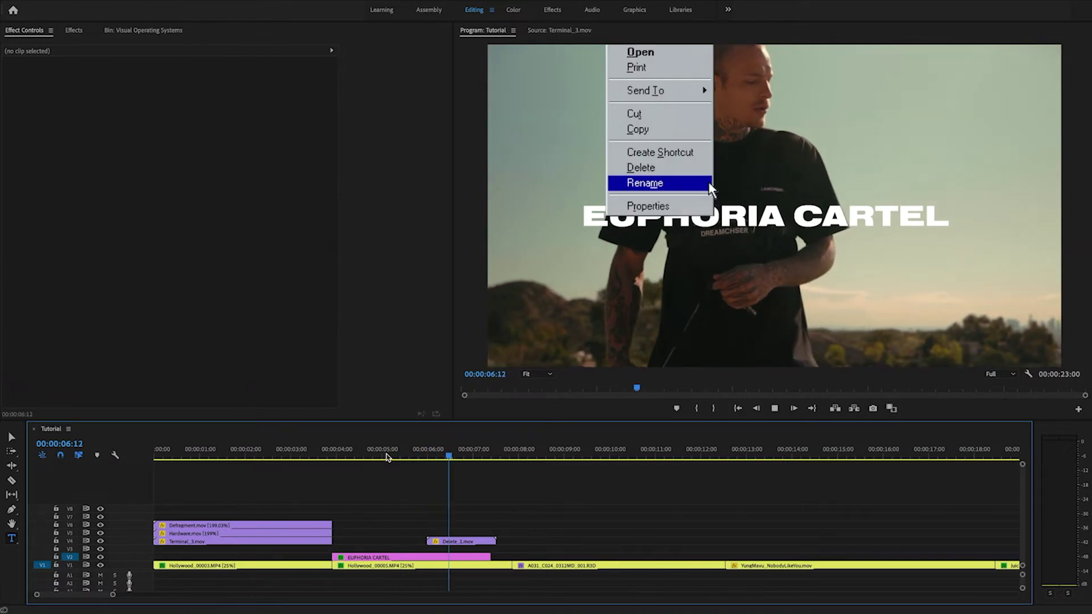
key(space)
click(470, 452)
key(space)
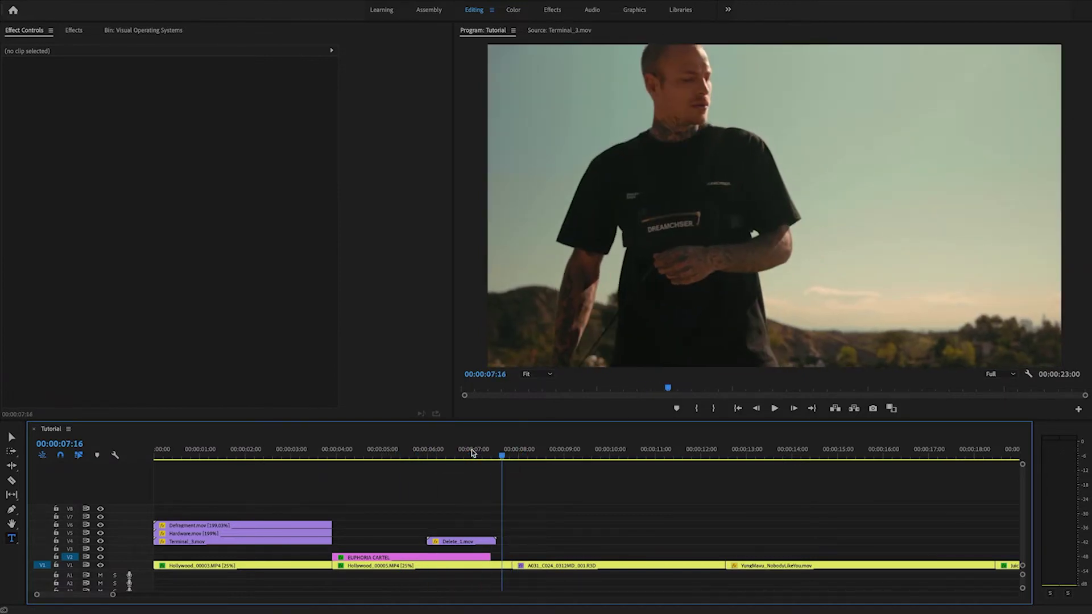
click(460, 452)
drag(444, 452, 484, 452)
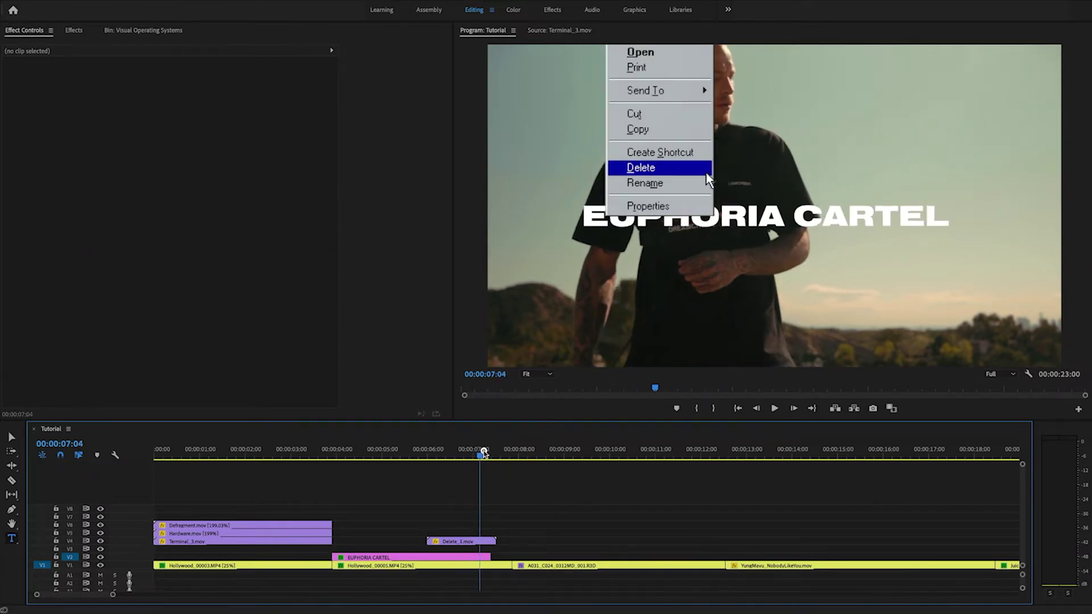
Drop Mouse_Click.wav from Windows 98 Sound FX onto A1 at the playhead and check its sync
click(152, 29)
click(50, 166)
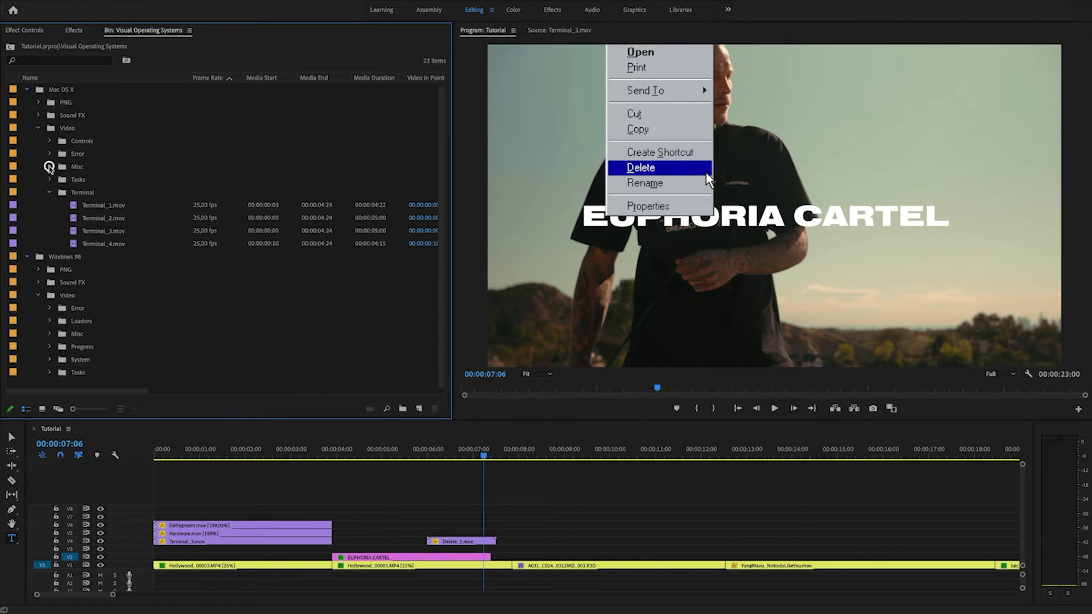
click(39, 115)
click(39, 115)
click(39, 281)
click(95, 321)
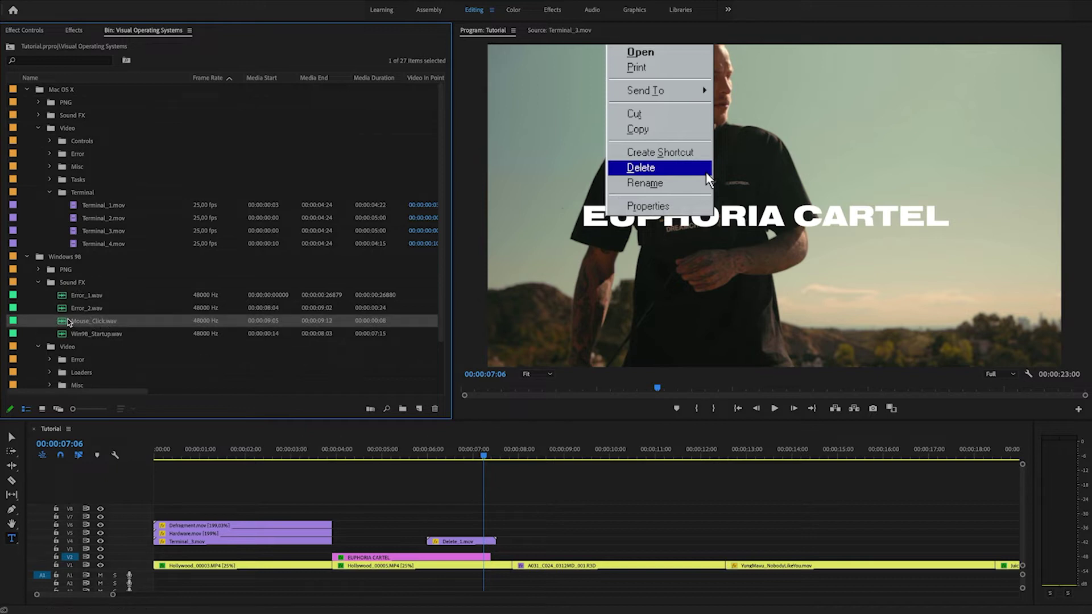
drag(467, 570, 484, 577)
key(=)
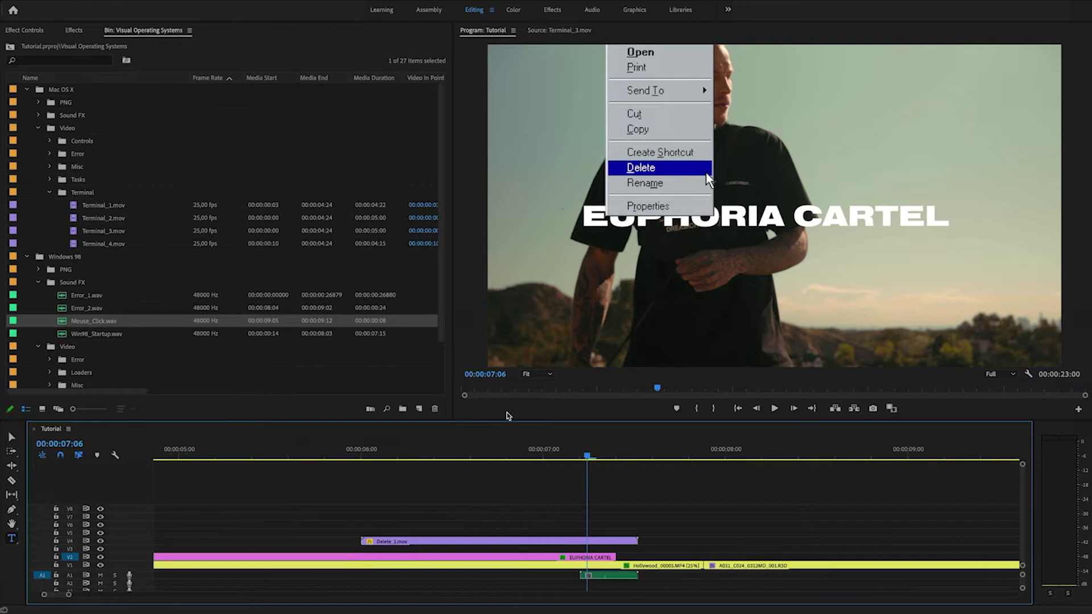
drag(592, 447, 531, 447)
key(space)
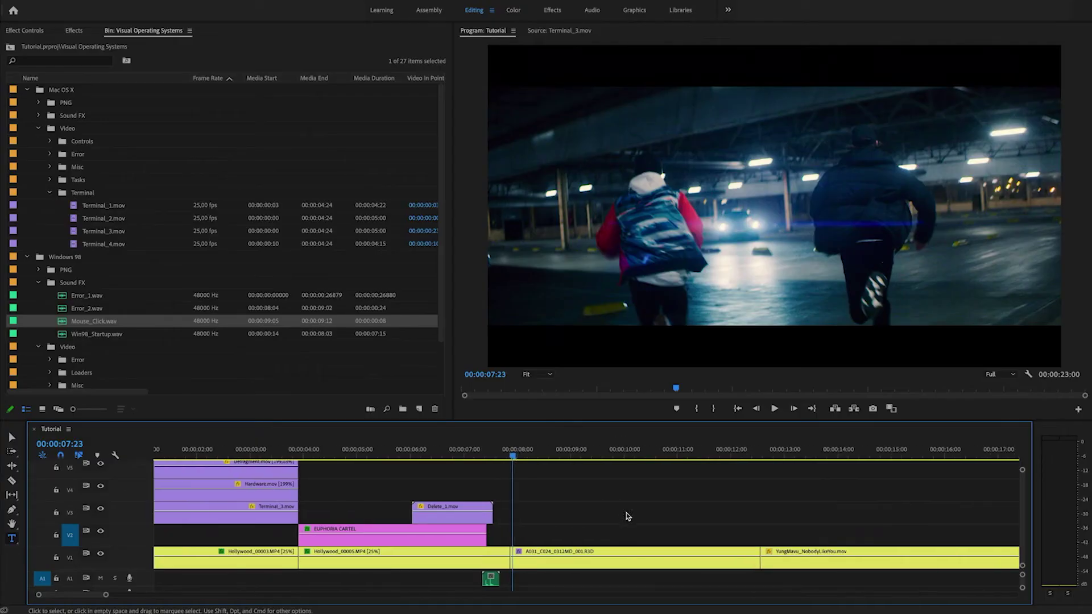
Add Paste_1.mov from the Mac OS X Tasks folder to V3 at about 8 seconds and preview it
click(484, 453)
click(521, 453)
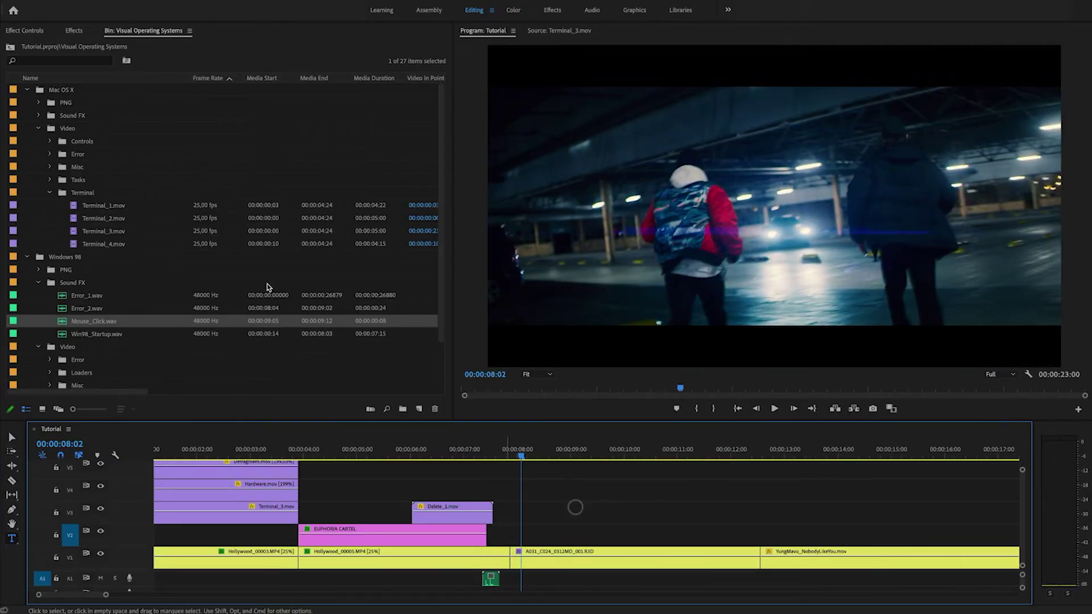
click(40, 282)
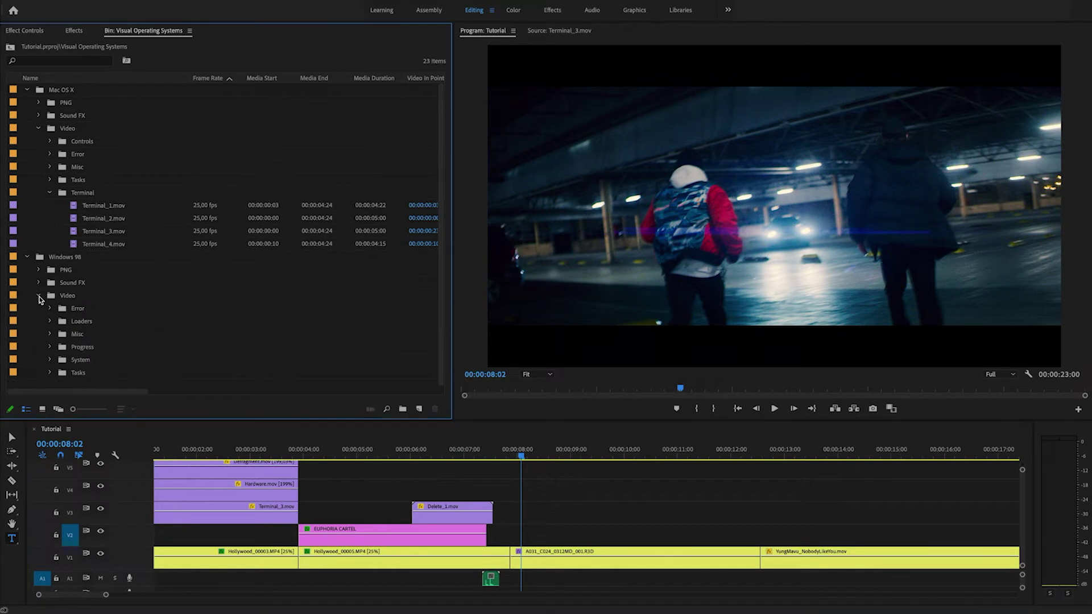
click(39, 296)
click(27, 258)
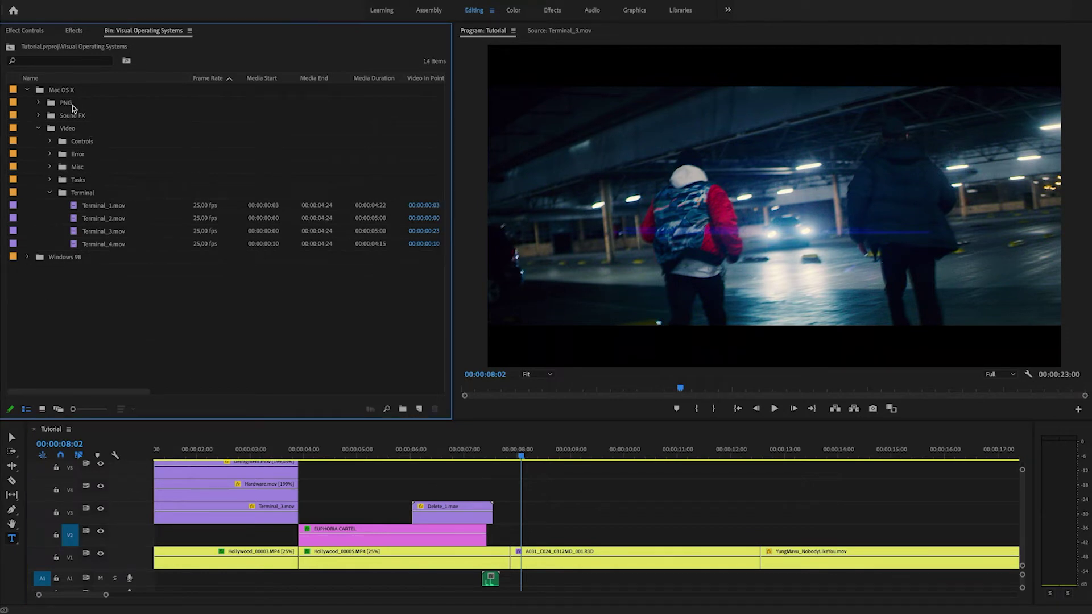
click(67, 91)
click(50, 192)
click(50, 180)
click(101, 244)
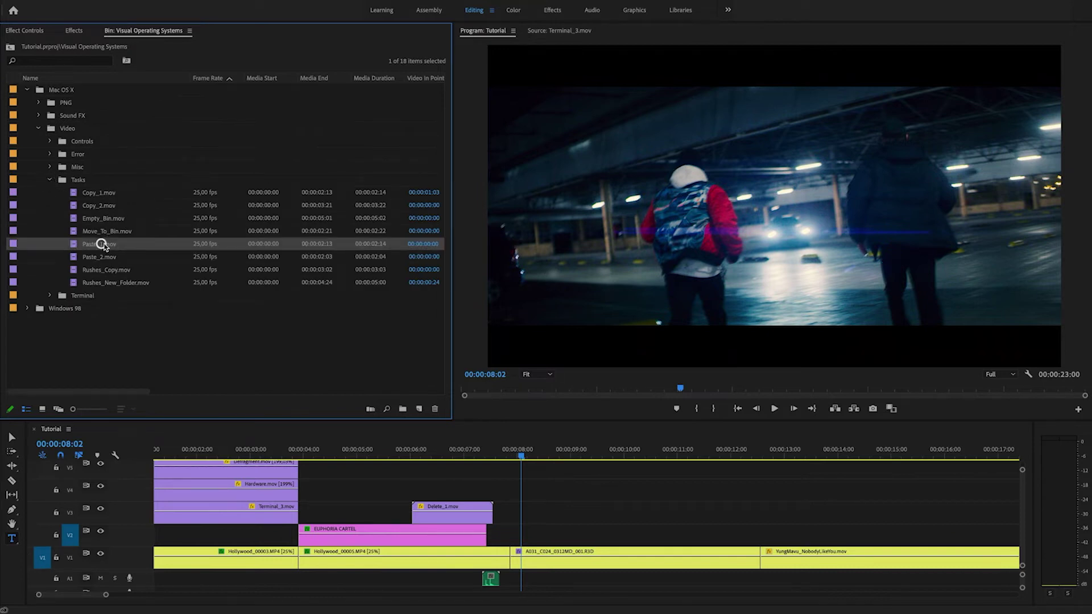
drag(447, 437, 511, 506)
drag(510, 454, 565, 461)
Set the Paste_1.mov overlay's position to 1277, 899
click(565, 512)
click(21, 31)
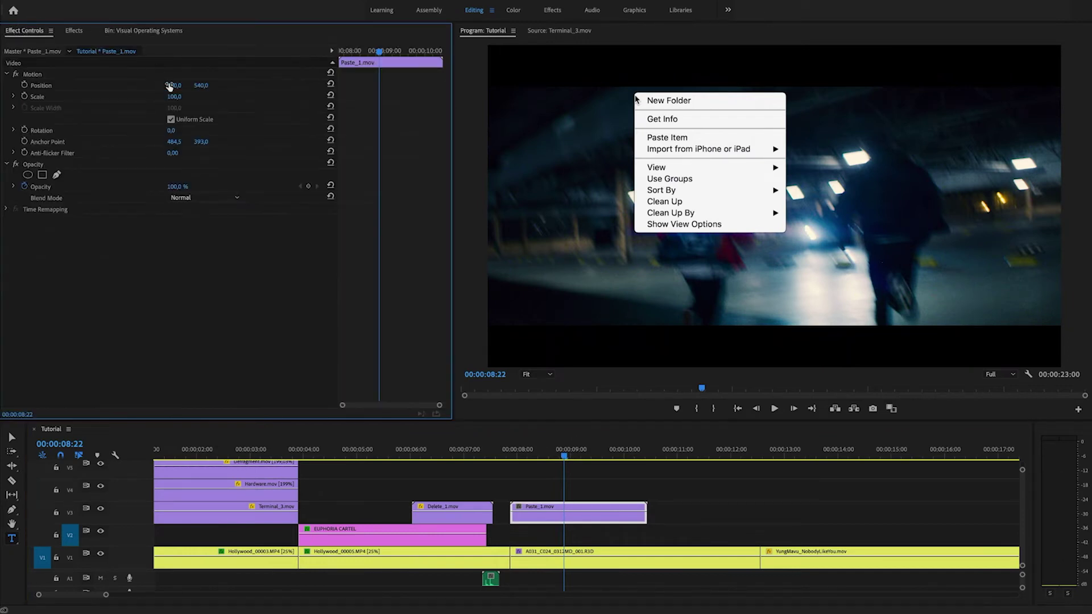
drag(175, 87, 200, 83)
Duplicate Mouse_Click.wav on A1 to about 09:16, nudged one frame earlier to match Paste Item
drag(580, 449, 600, 451)
key(Right)
key(Right)
key(Right)
key(Right)
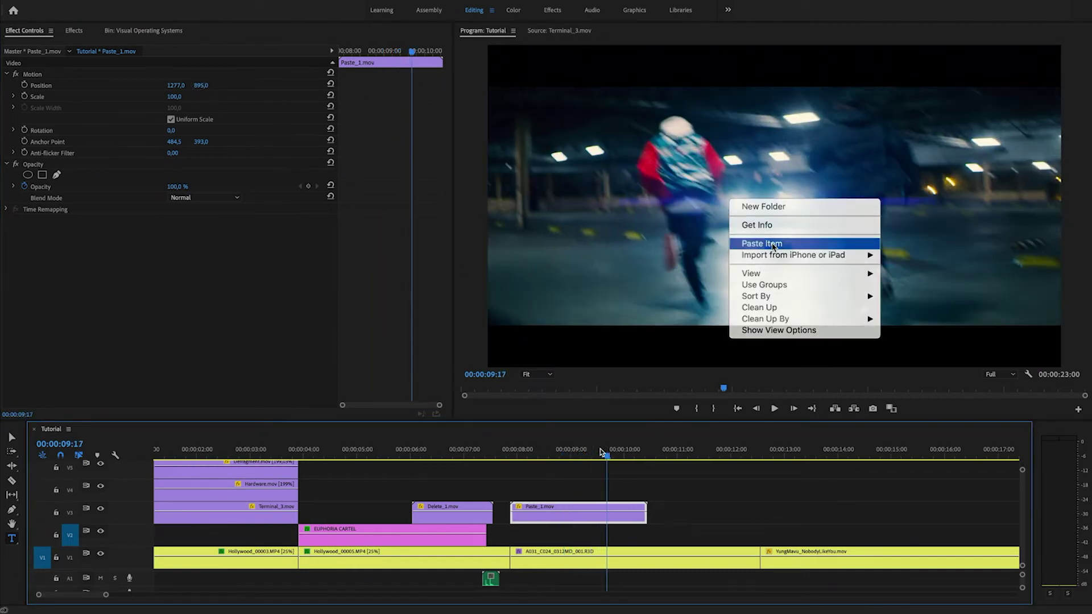
key(Left)
drag(491, 588, 605, 586)
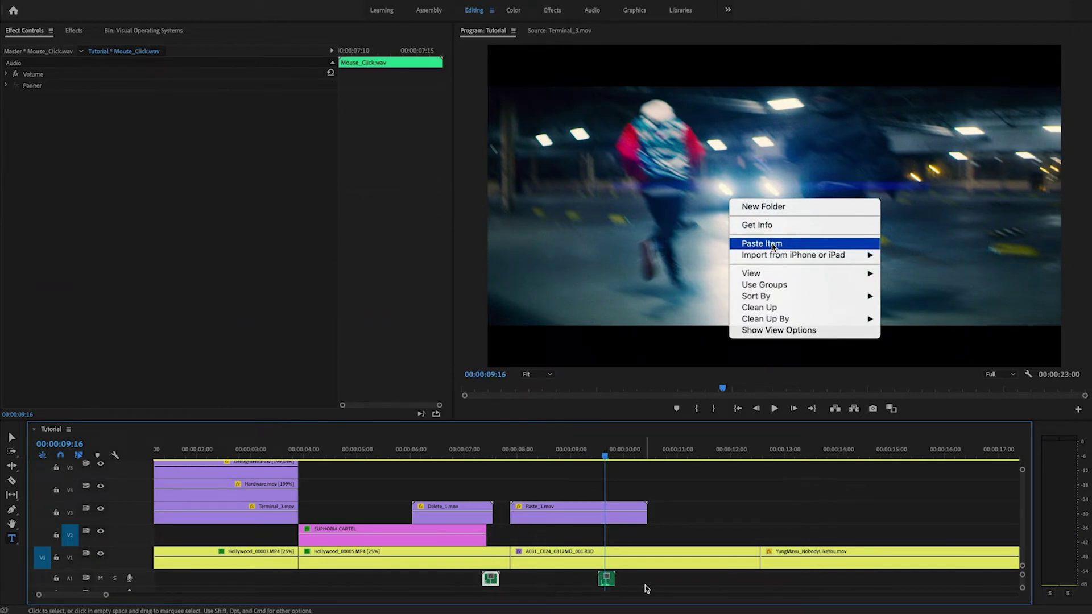
key(equal)
key(equal)
click(604, 580)
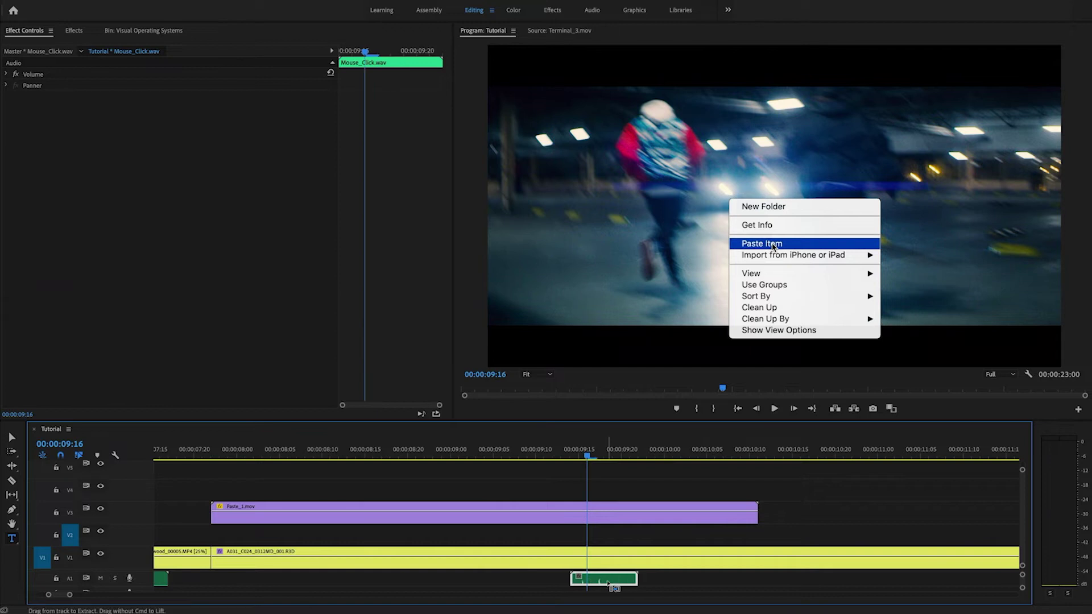
key(super+Left)
click(609, 483)
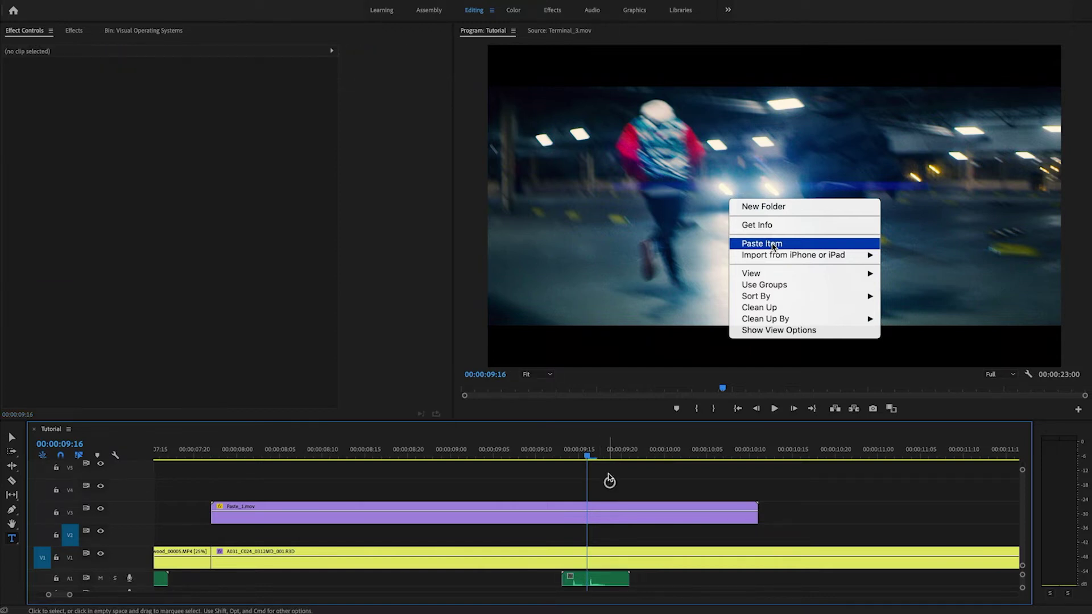
key(minus)
key(minus)
key(minus)
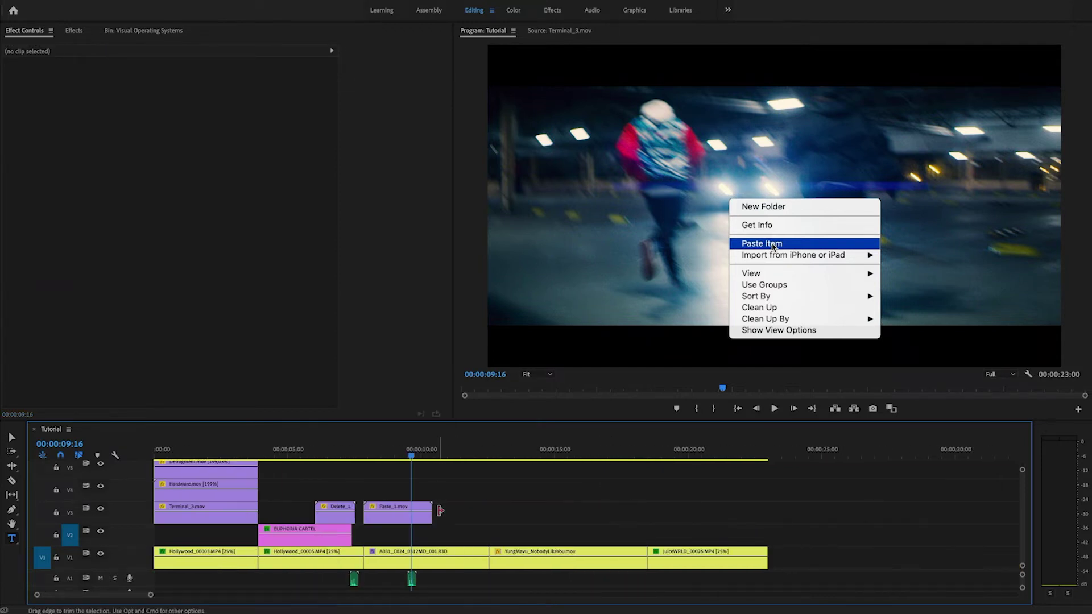
Place Quicktime_Progress.mov from the Misc folder on V2 after Paste_1.mov and cut off its excess tail
click(130, 31)
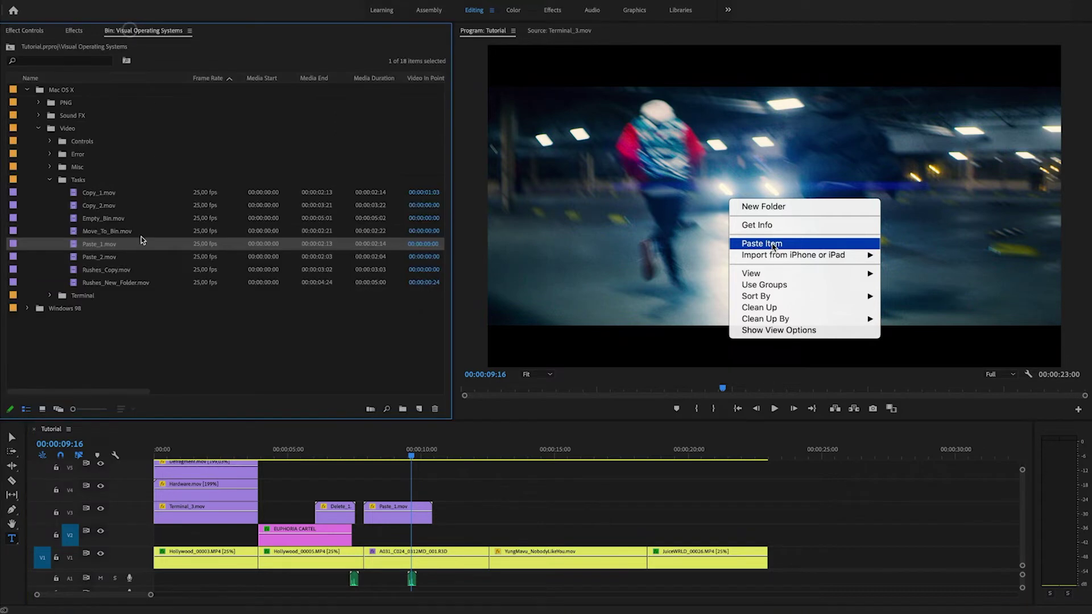
click(51, 181)
click(51, 167)
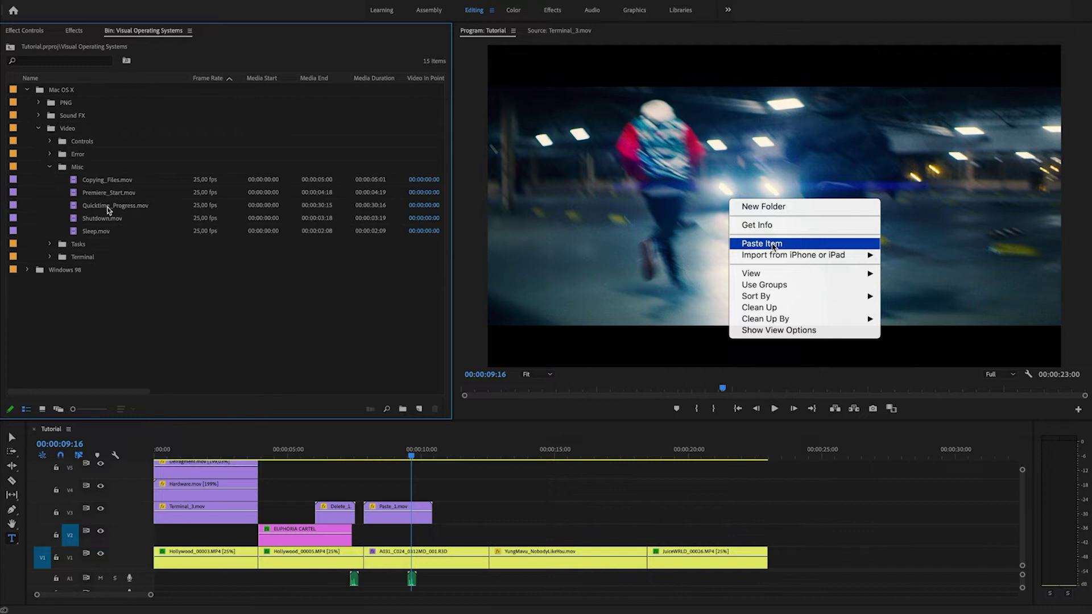
drag(76, 206, 413, 531)
key(c)
click(488, 534)
key(v)
click(515, 537)
key(Delete)
Duplicate a third Mouse_Click.wav on A1 for the progress overlay and play back to check
key(=)
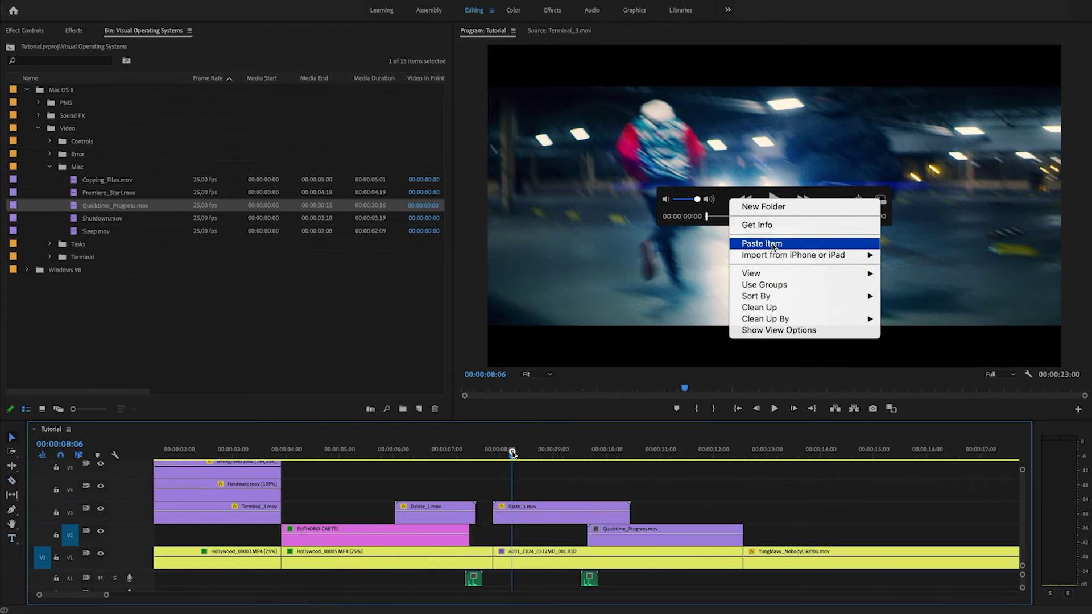
click(514, 450)
key(space)
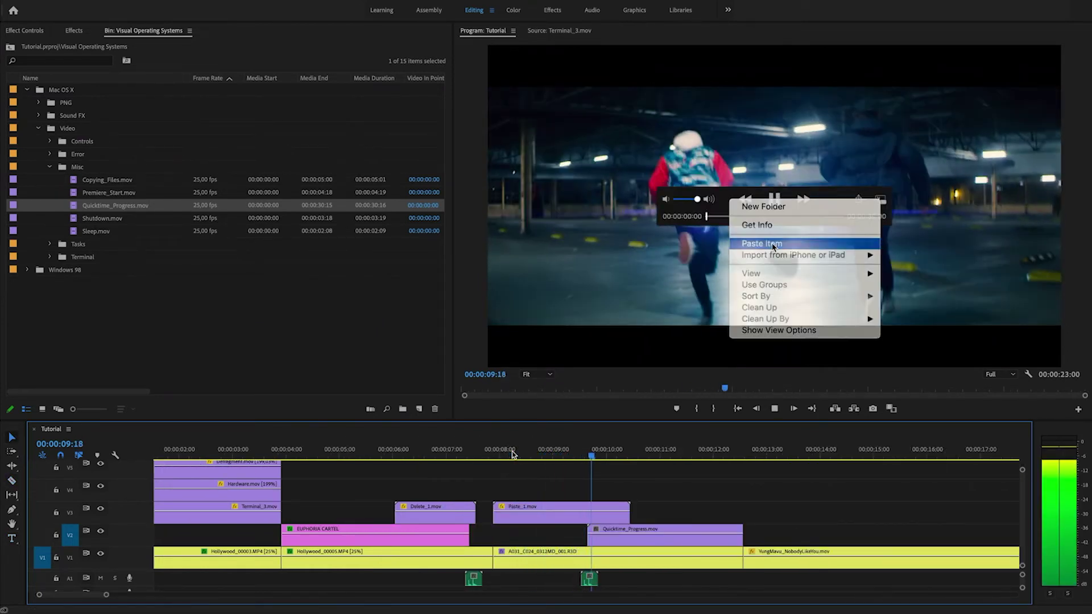
key(space)
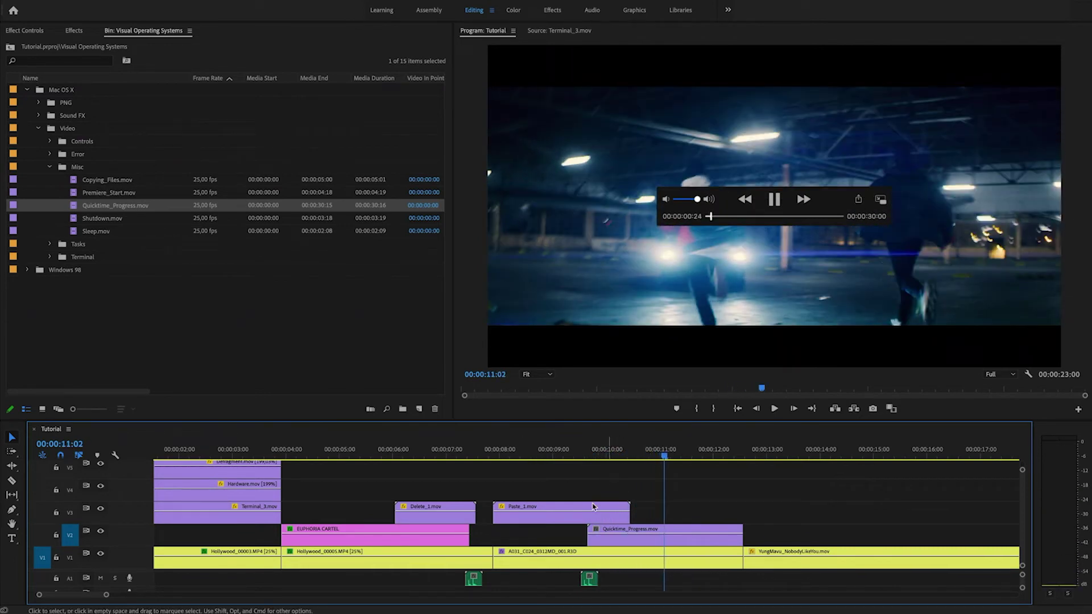
click(514, 451)
key(space)
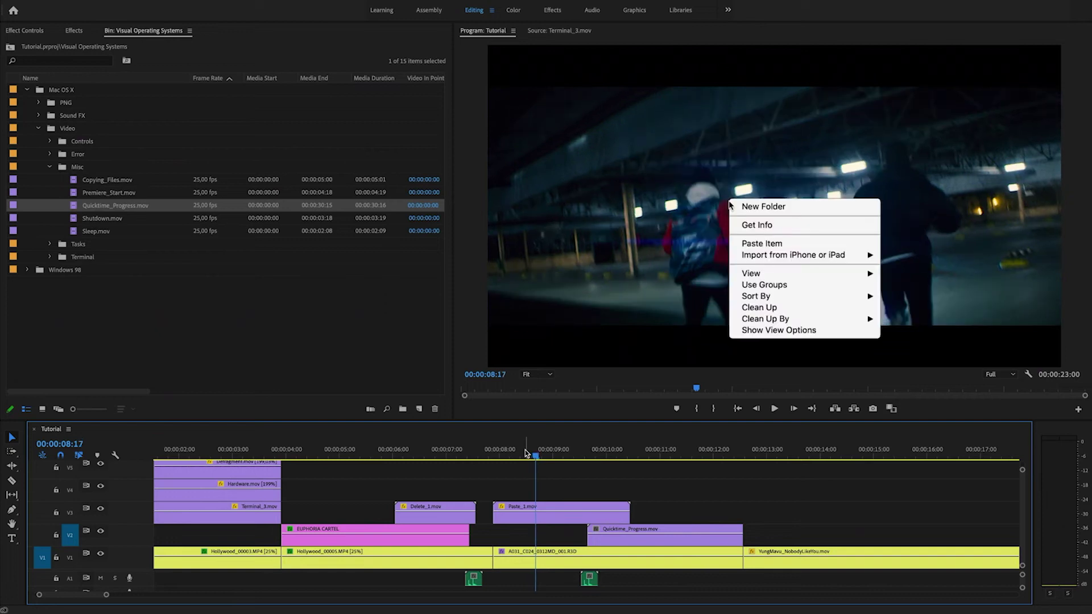
drag(591, 583, 540, 581)
click(517, 455)
key(space)
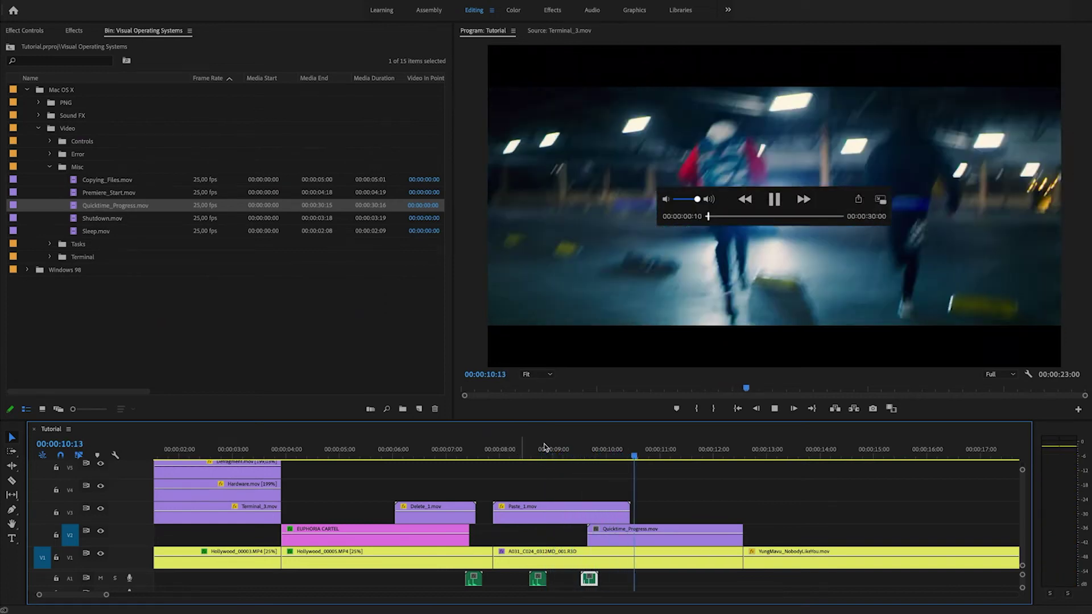
click(687, 449)
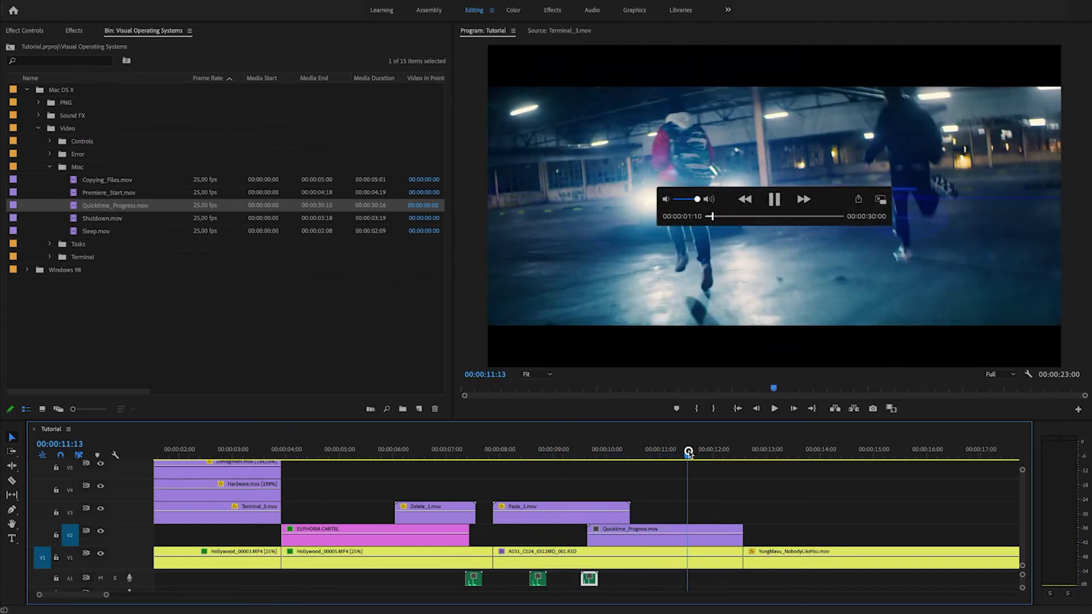
Set the Quicktime_Progress.mov clip's Blend Mode to Difference
click(698, 528)
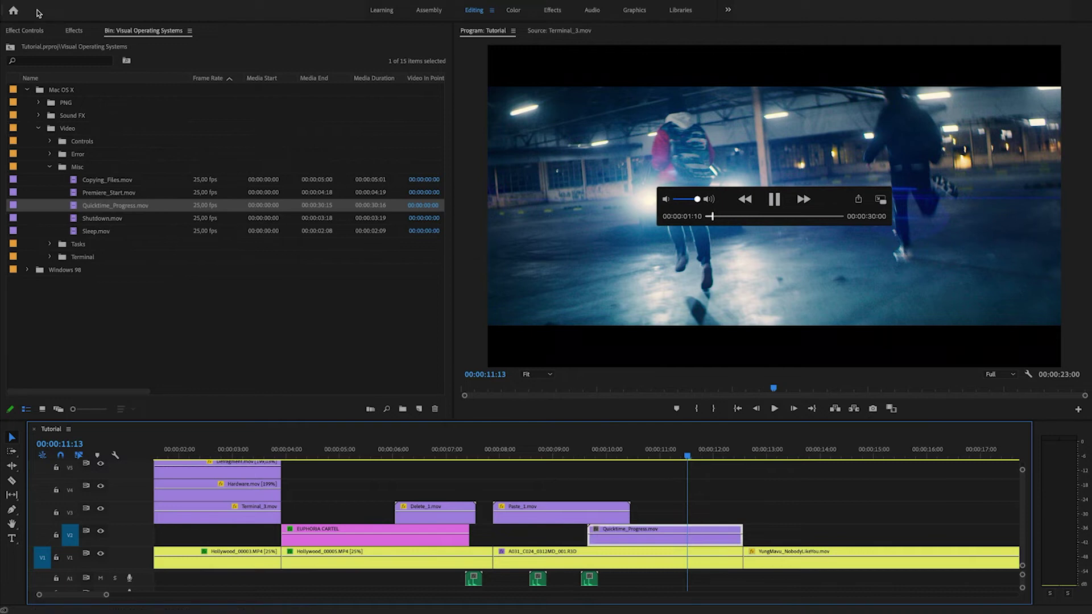
click(31, 31)
click(216, 199)
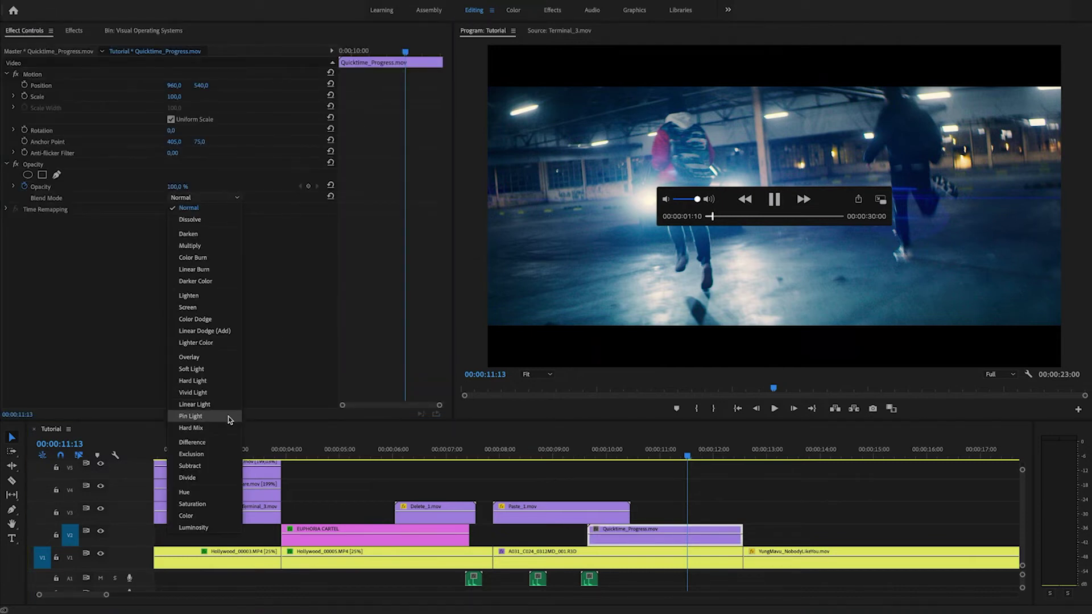
click(215, 443)
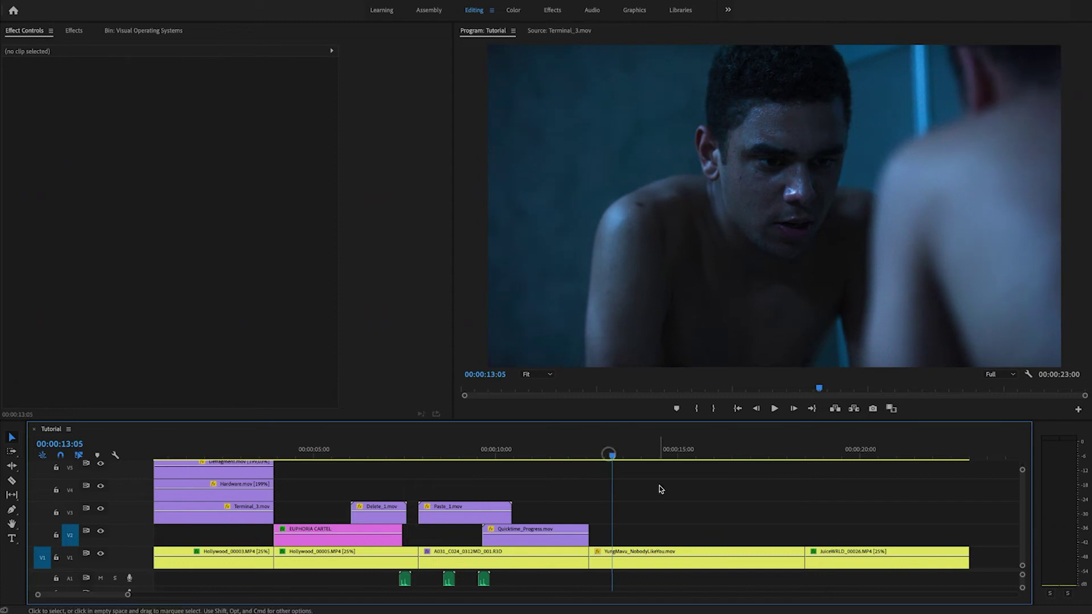
Place _Window_1080p.png from Windows 98 > PNG > Windows onto V4 over the YungMavu shot
scroll(660, 485, right, 3)
click(548, 553)
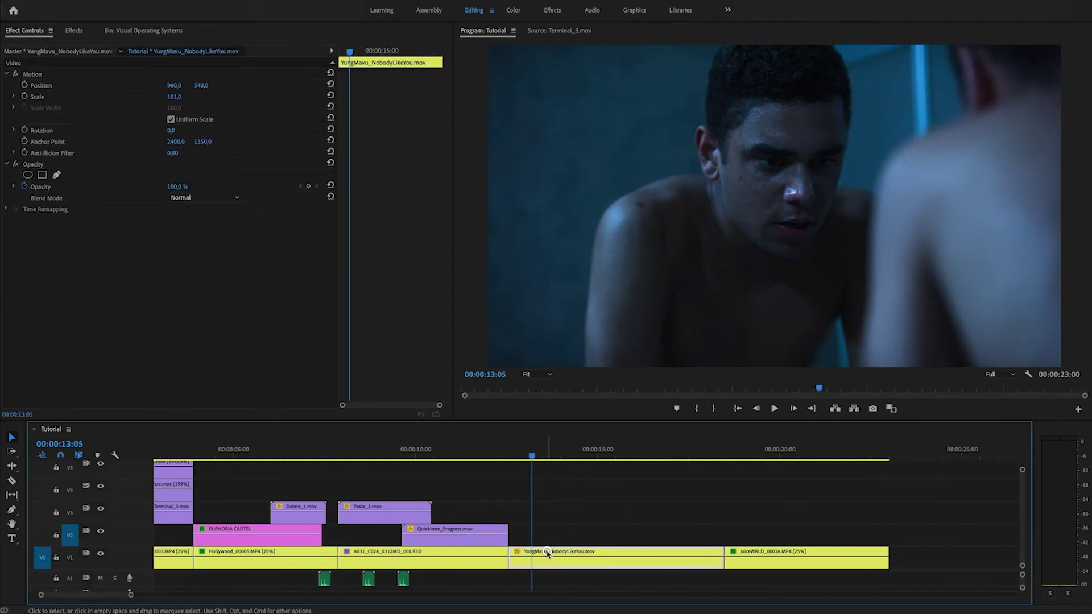
click(147, 31)
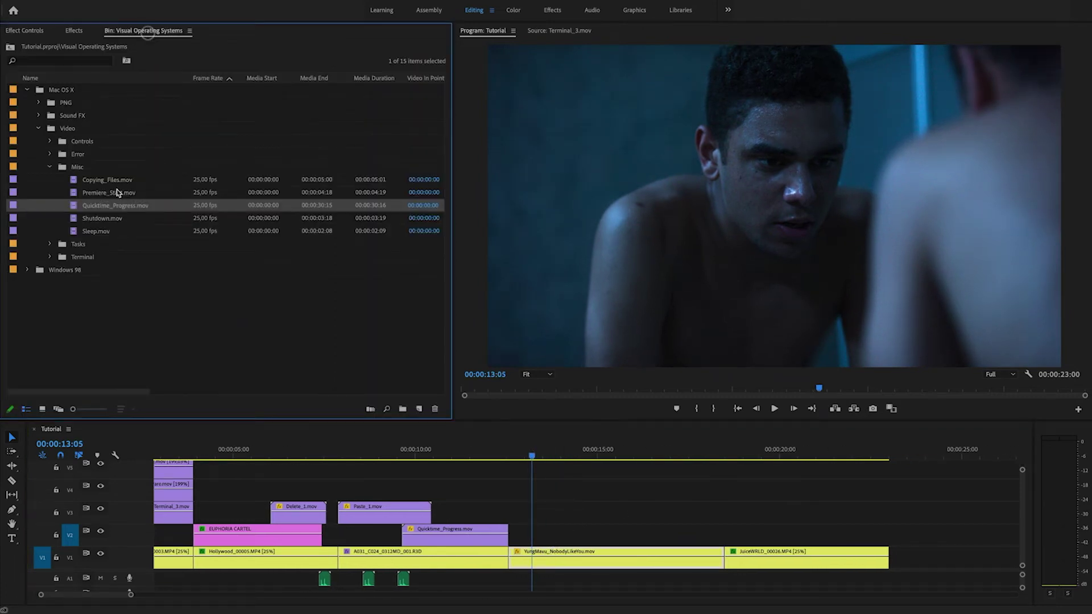
click(50, 167)
click(27, 206)
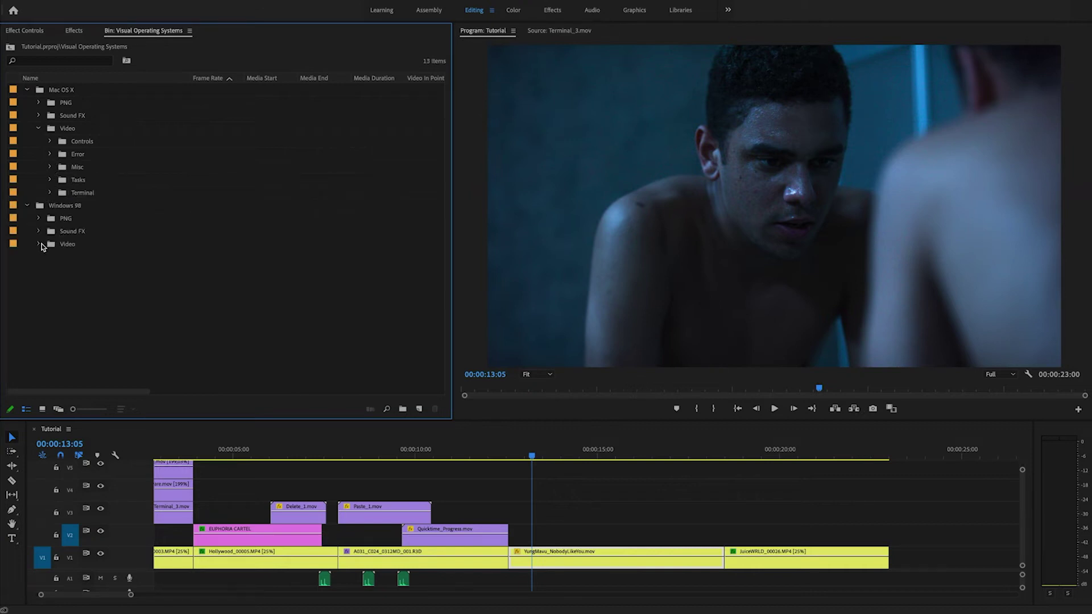
click(39, 219)
click(77, 206)
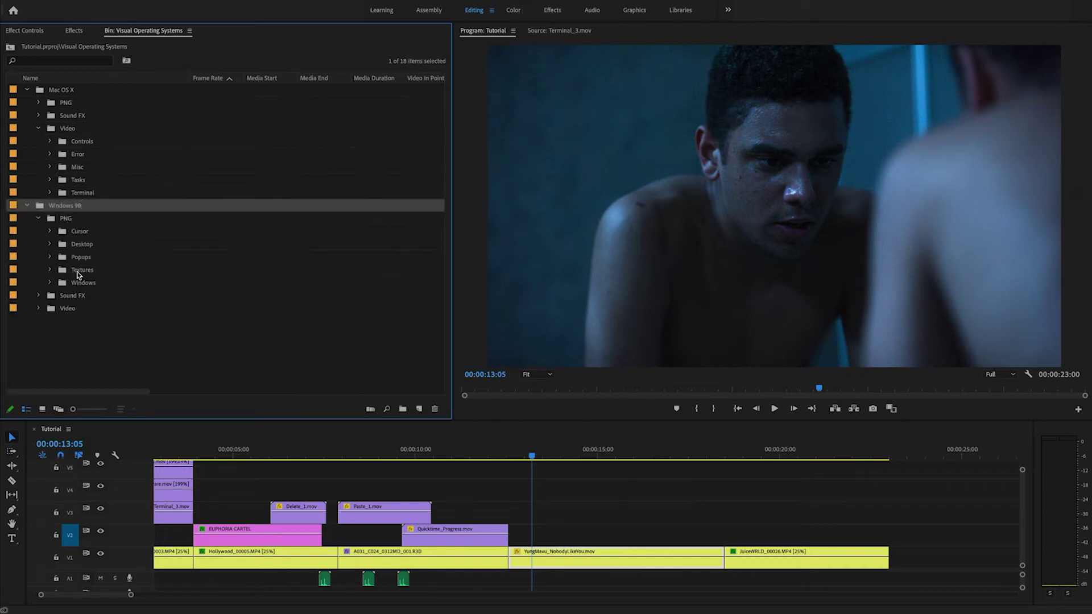
click(50, 283)
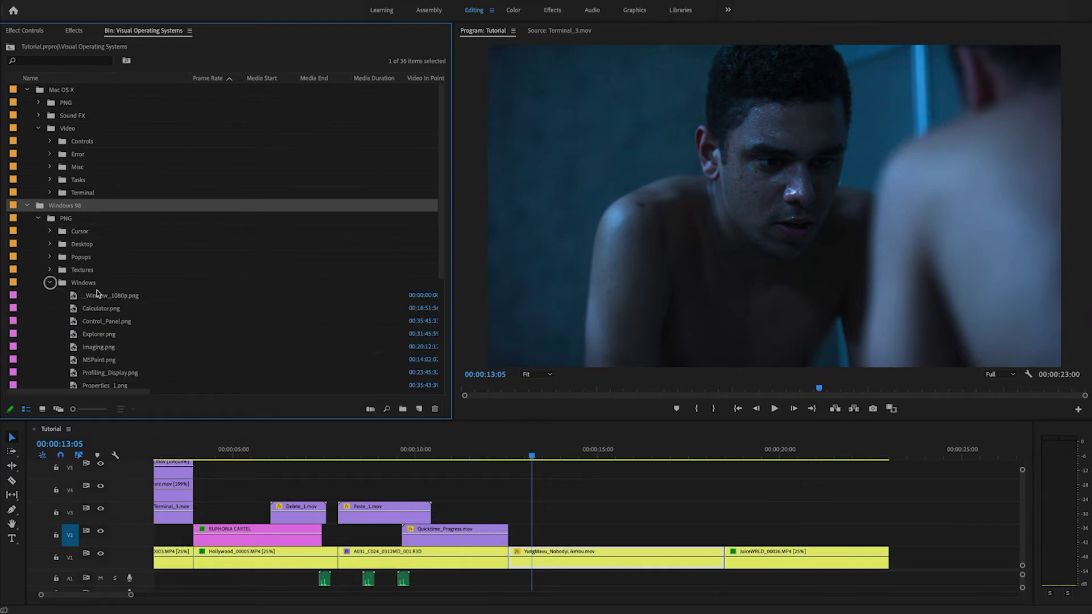
drag(106, 297, 509, 493)
Extend the window frame to the JuiceWRLD clip and move it up to V5
drag(695, 496, 724, 496)
click(604, 500)
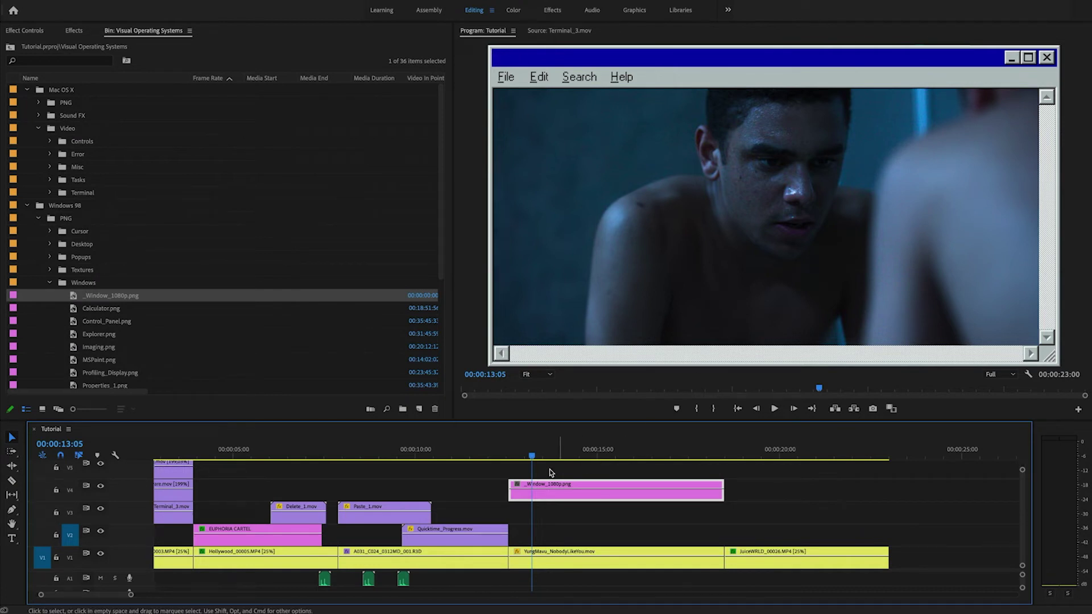
mouse_move(534, 451)
mouse_down()
mouse_move(676, 451)
mouse_move(544, 451)
mouse_up()
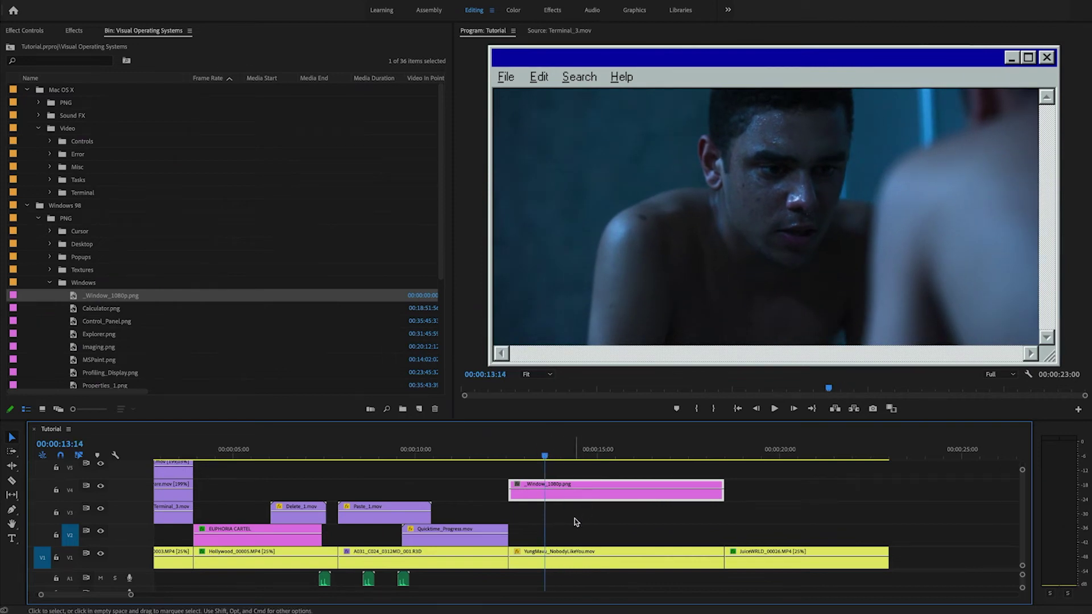
drag(591, 490, 591, 468)
Reveal the Windows 98 Video > Loaders clips in the bin
click(50, 282)
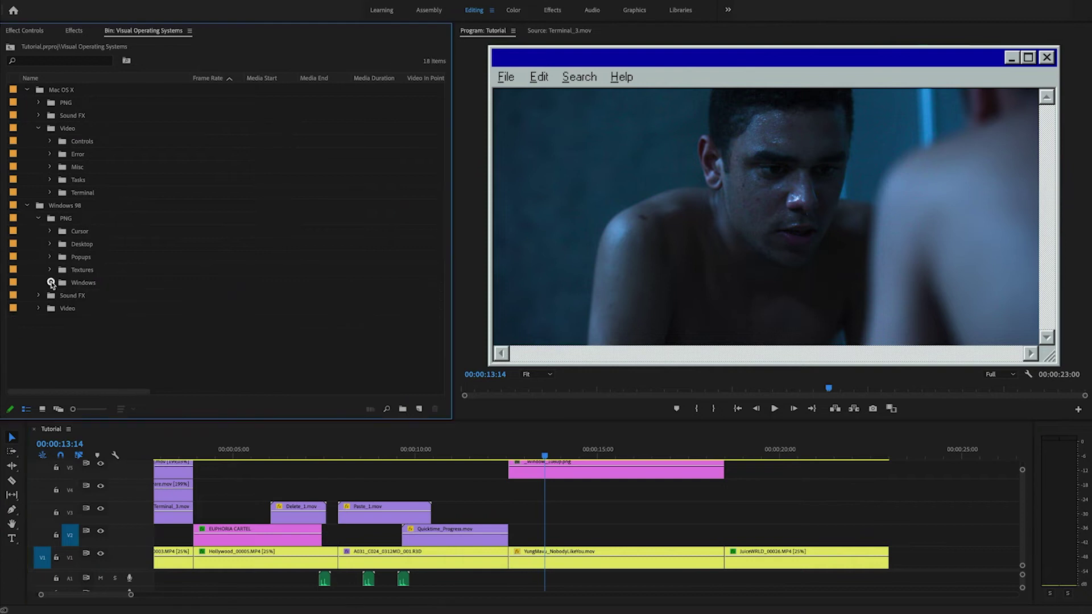
click(39, 309)
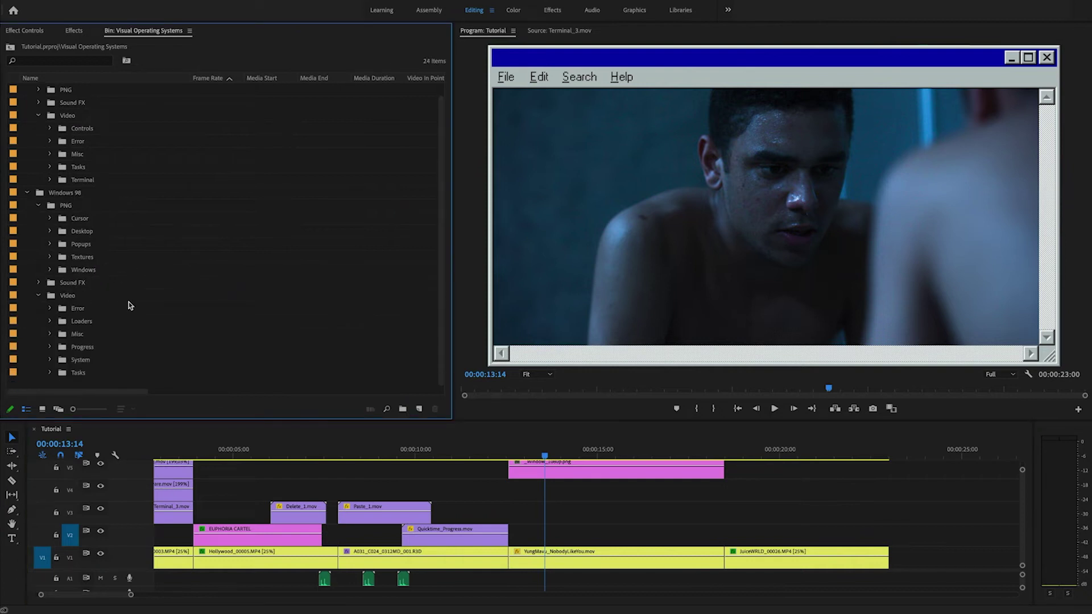
click(50, 321)
Preview Loader_1.mov and Loader_3.mov in the Source monitor
scroll(125, 326, down, 3)
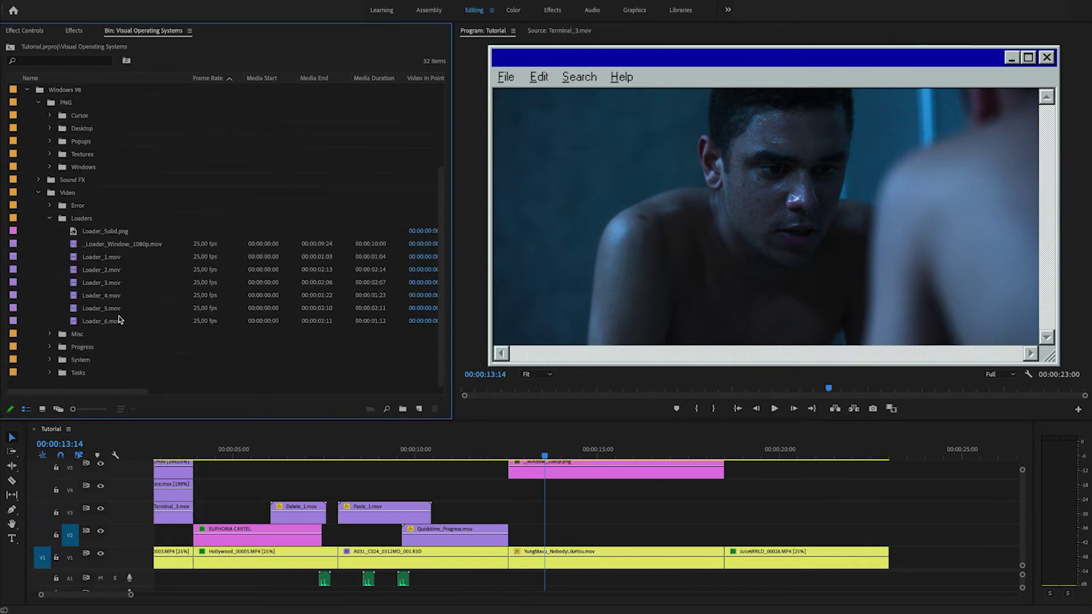
double_click(74, 259)
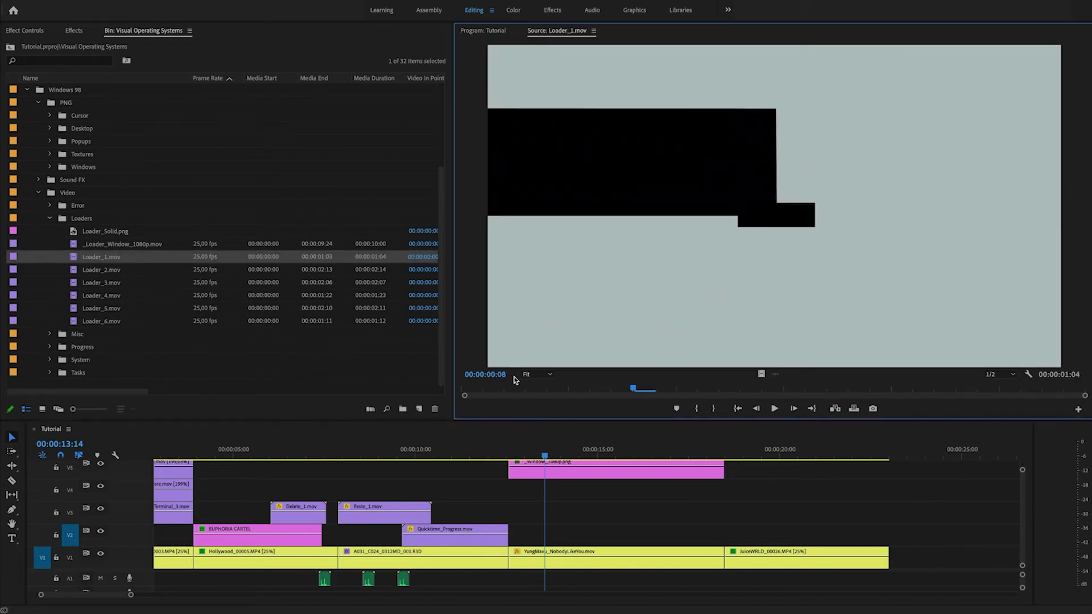
drag(522, 390, 935, 400)
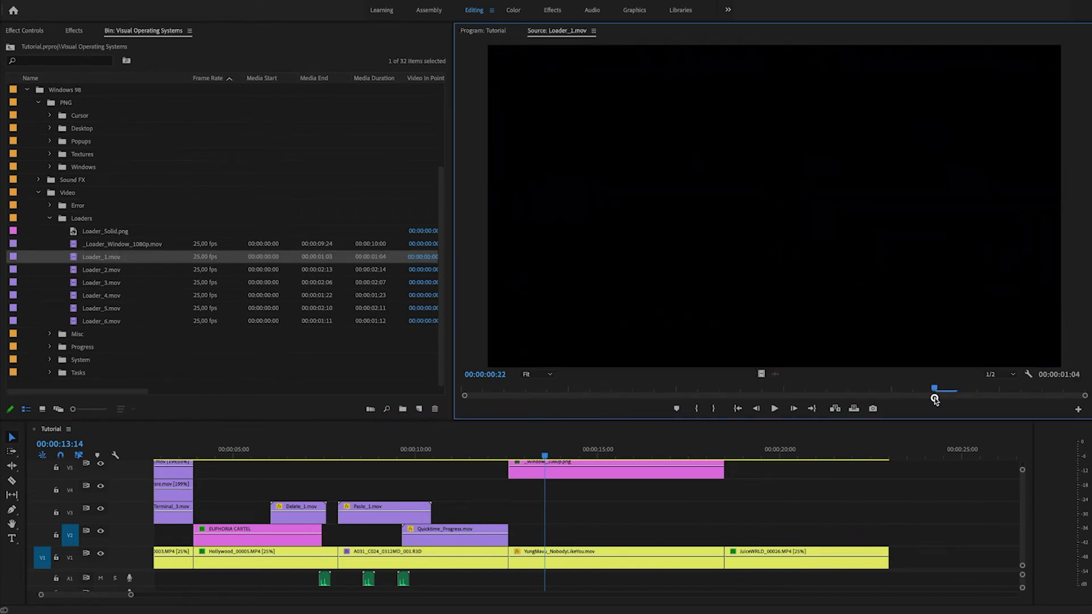
double_click(99, 278)
drag(602, 393, 882, 400)
Put Loader_3.mov on track V4 and apply Scale to Frame Size
drag(72, 286, 508, 492)
mouse_move(543, 453)
mouse_down()
mouse_move(517, 454)
mouse_move(542, 454)
mouse_up()
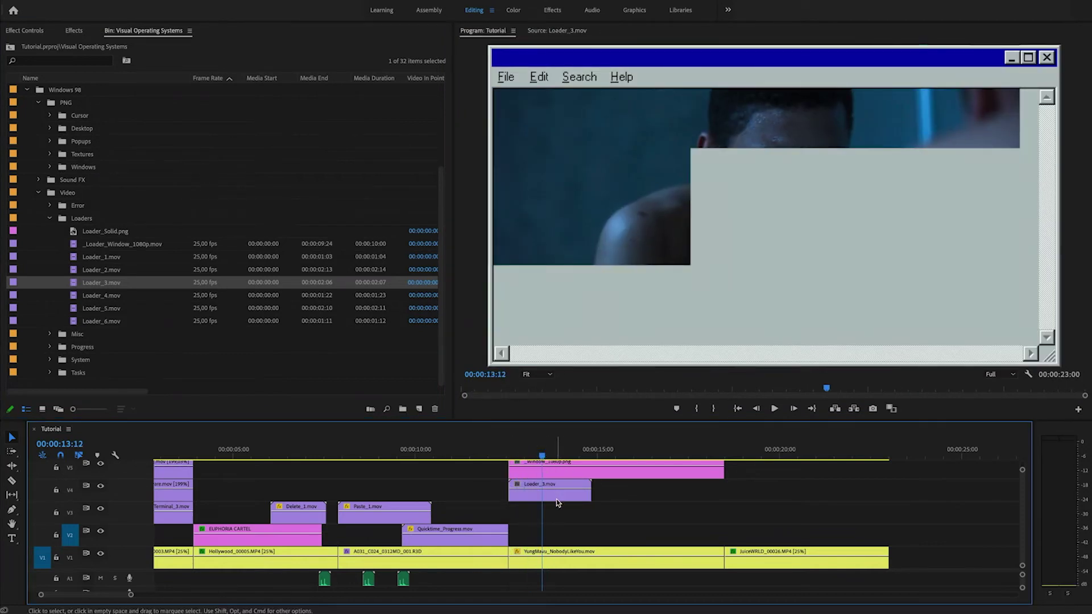
right_click(581, 500)
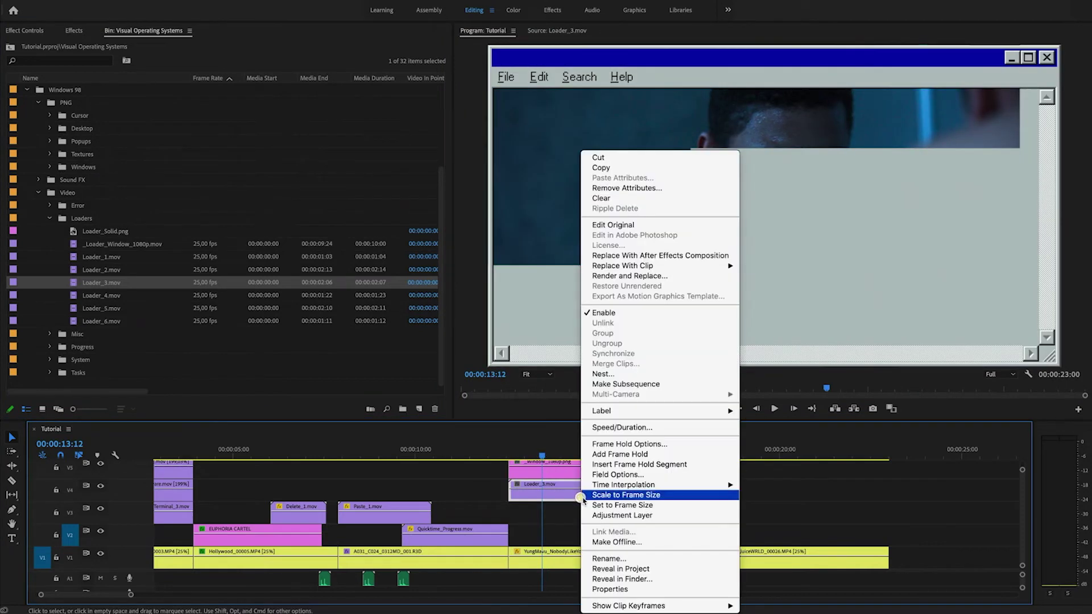
click(657, 493)
Play and scrub the loader composite, ending at 00:00:14:04
click(616, 533)
click(515, 451)
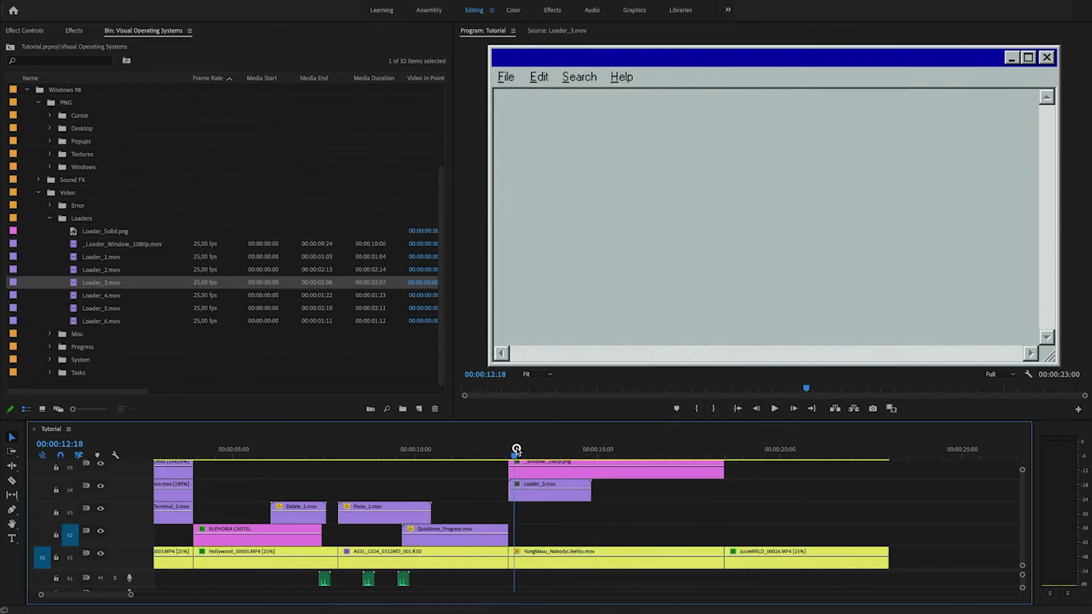
key(space)
key(space)
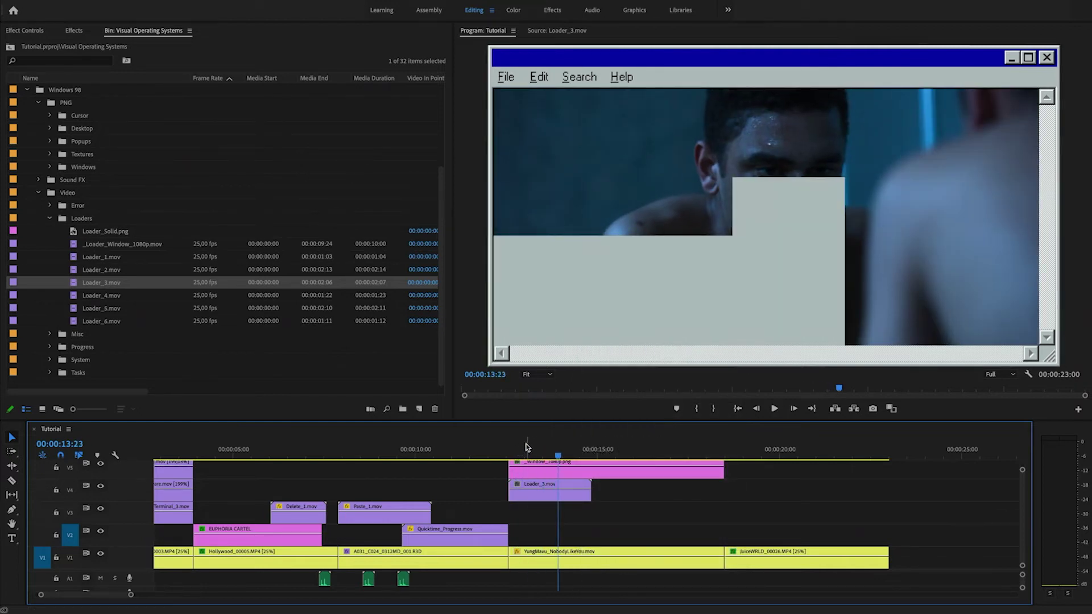
drag(556, 449, 516, 453)
click(567, 450)
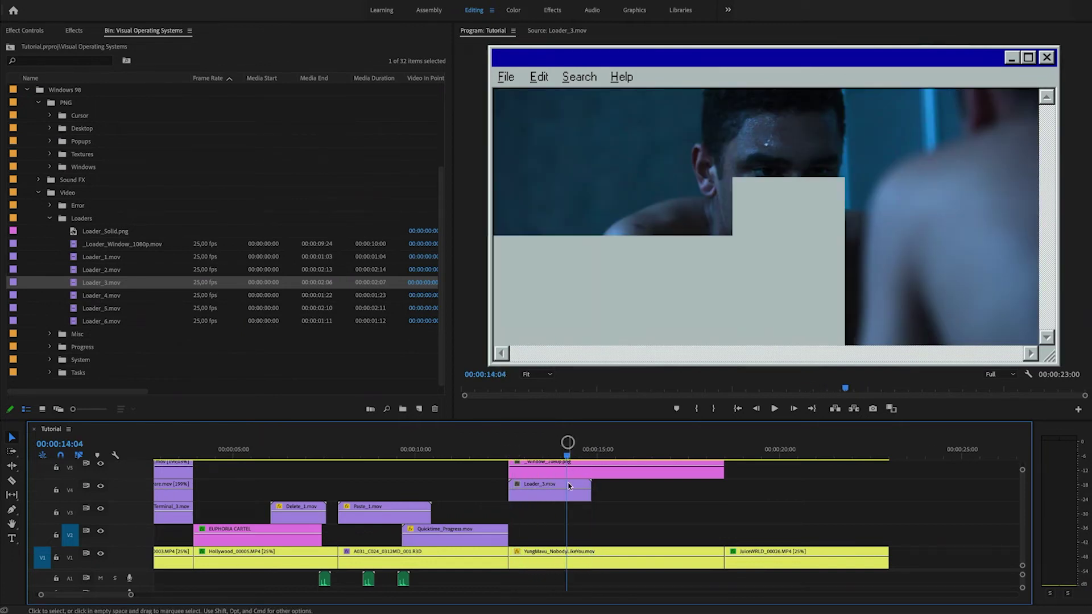
Alt-drag a copy of the YungMavu clip from V1 up to V2
click(558, 498)
click(580, 560)
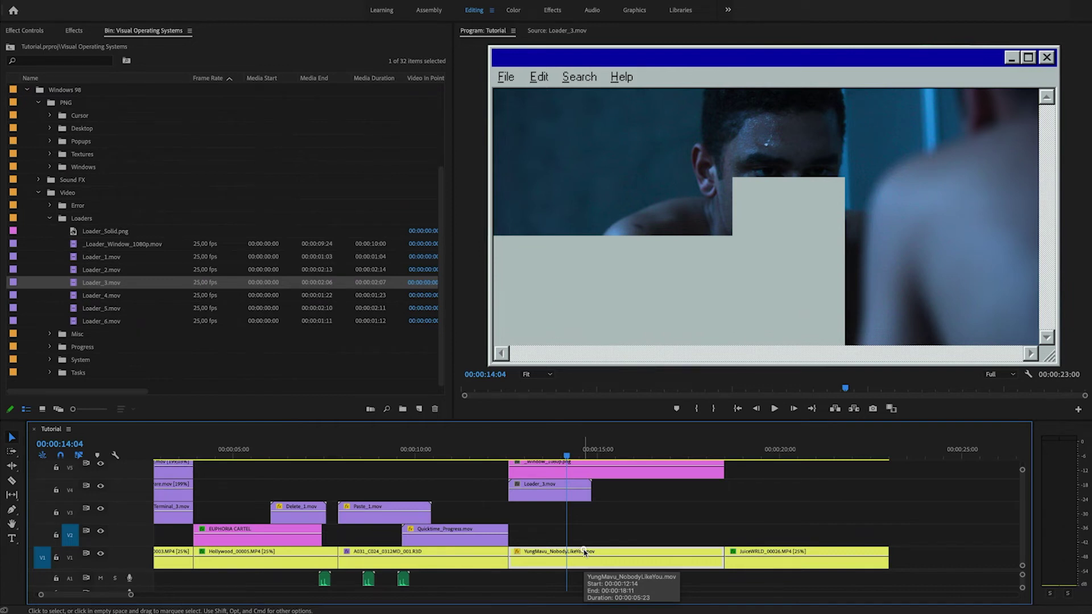
drag(585, 553, 597, 530)
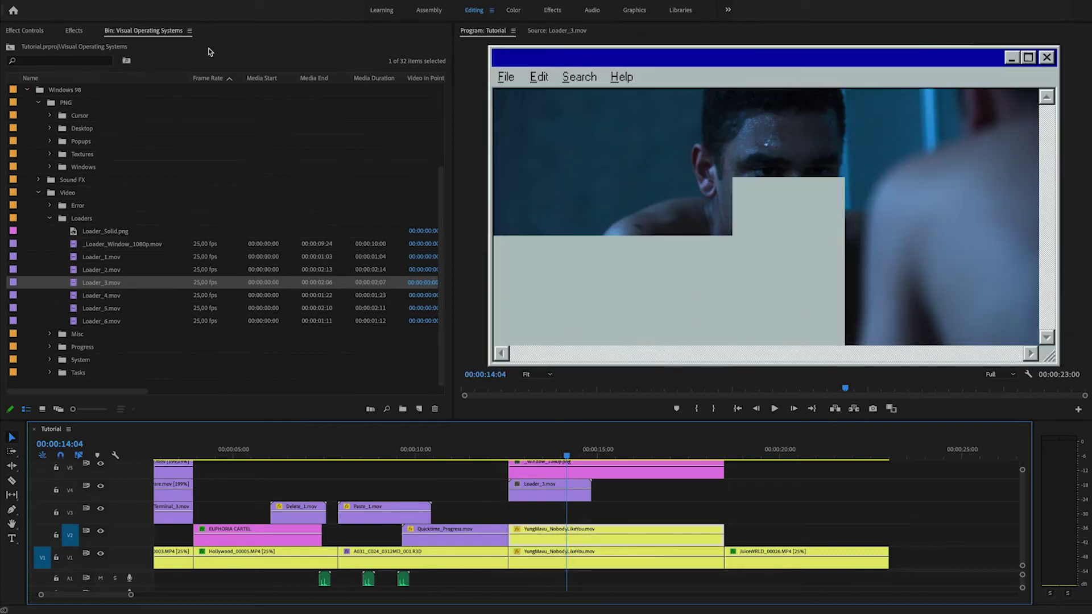
Apply Mosaic to the V2 copy with 100 horizontal and 100 vertical blocks
click(80, 30)
click(63, 45)
text(mosai)
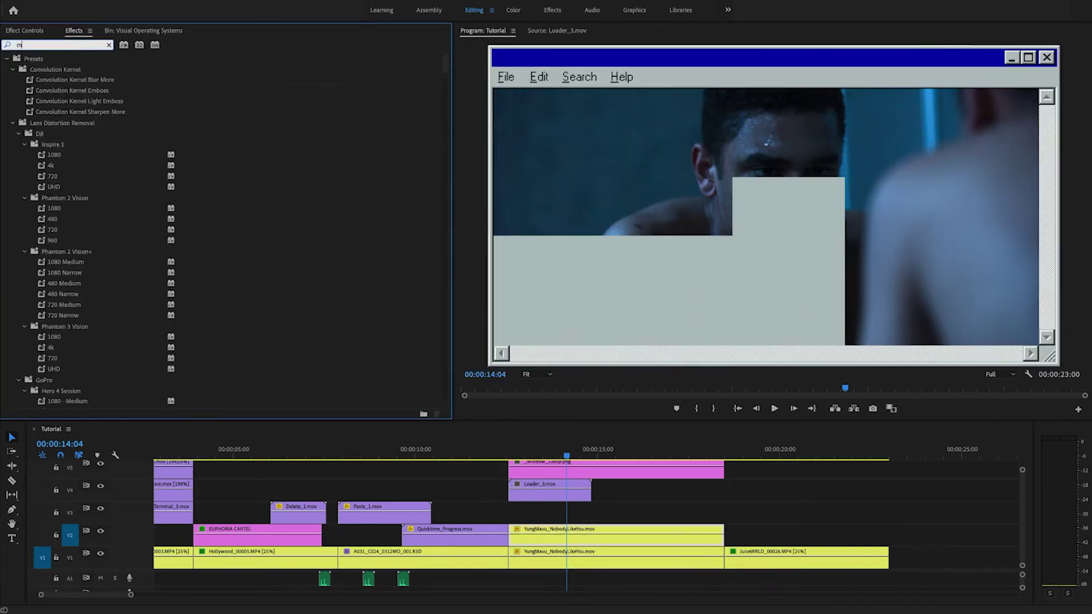
drag(48, 156, 563, 539)
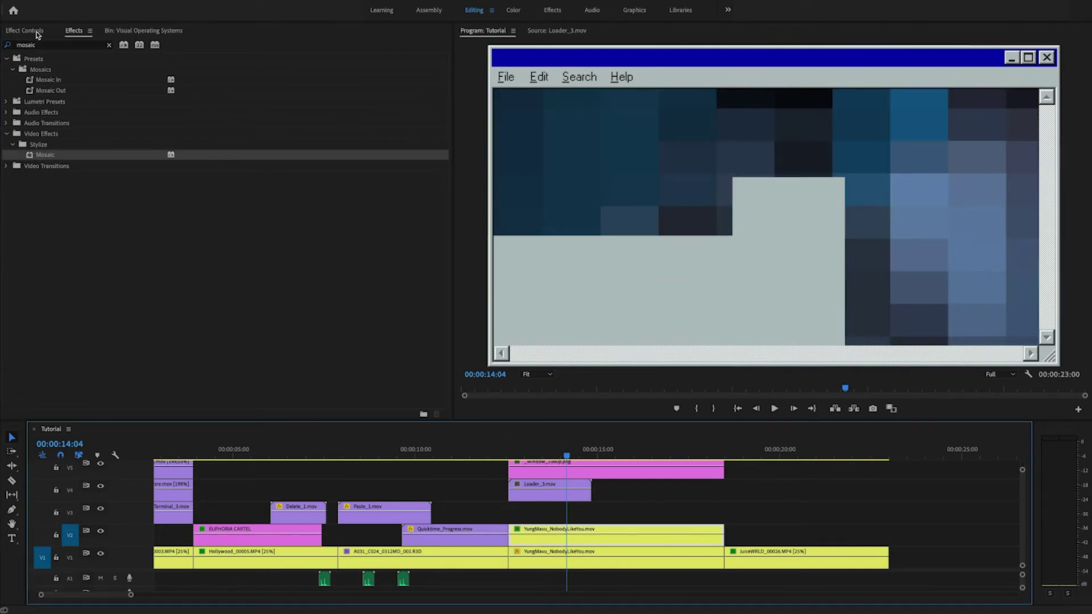
click(24, 30)
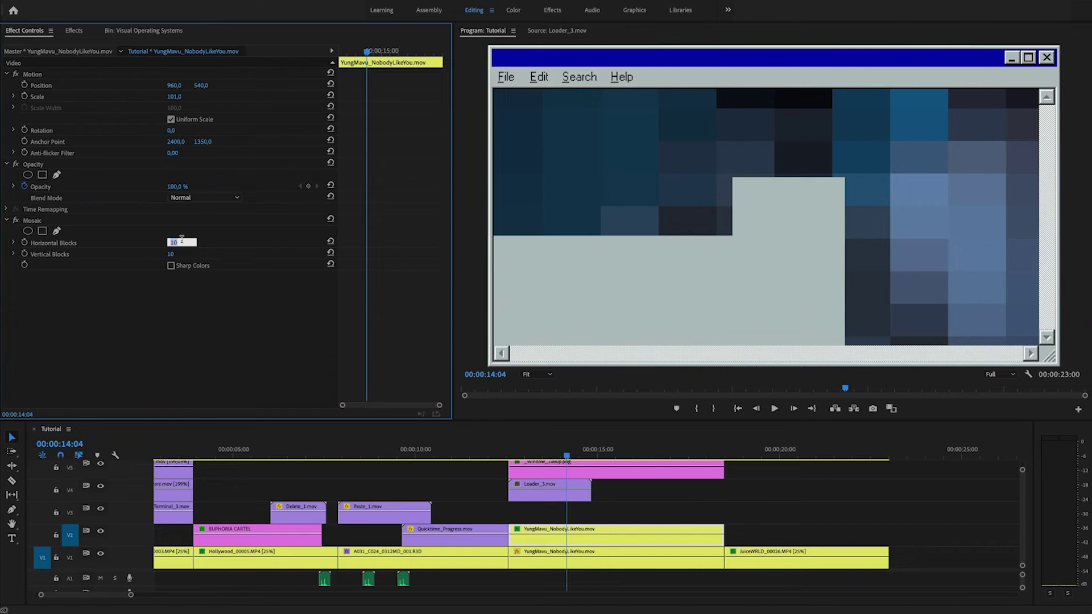
text(100)
key(Tab)
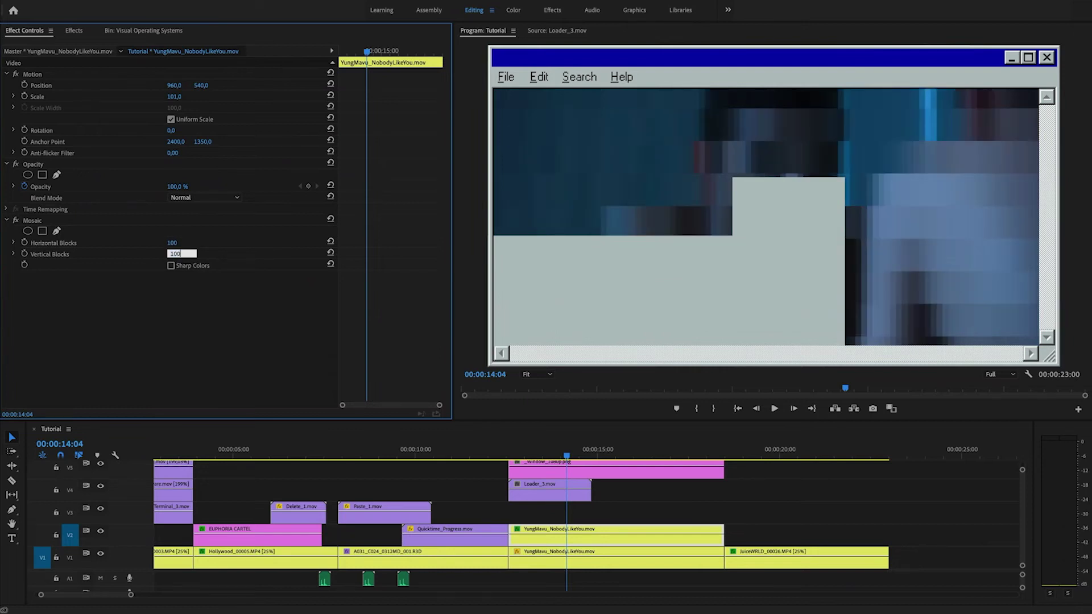
text(100)
key(Return)
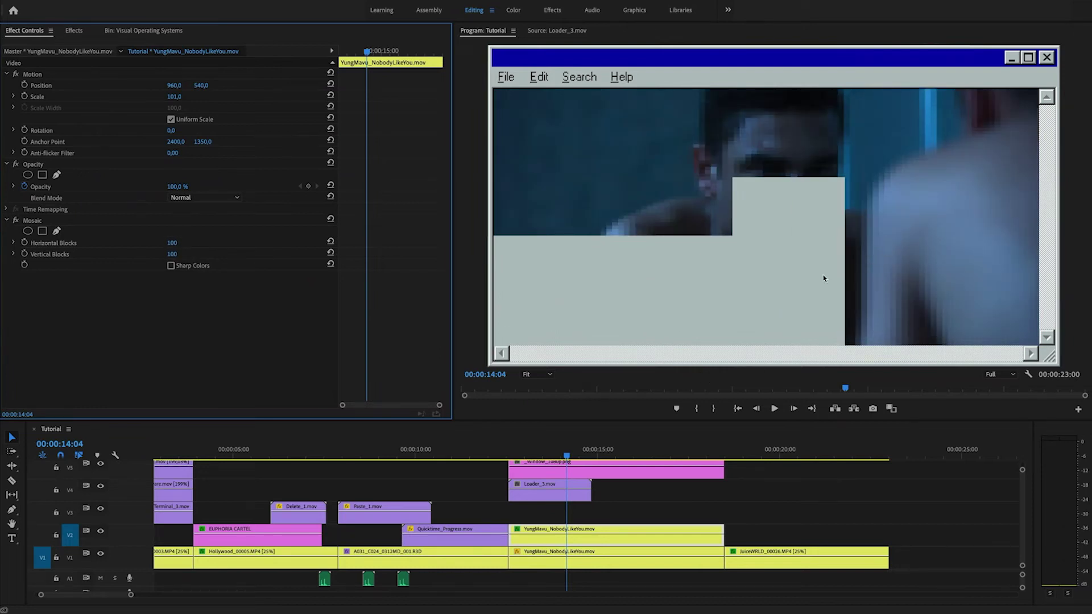
key(c)
key(v)
Add Track Matte Key to the V2 copy with Matte set to Video 4
click(74, 31)
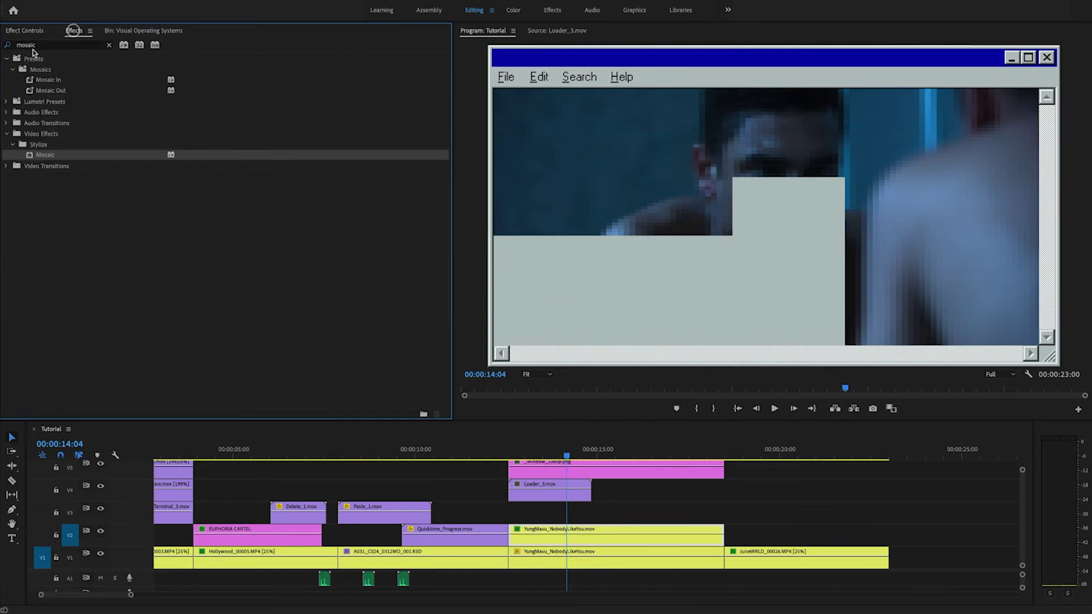
click(47, 45)
text(track matte)
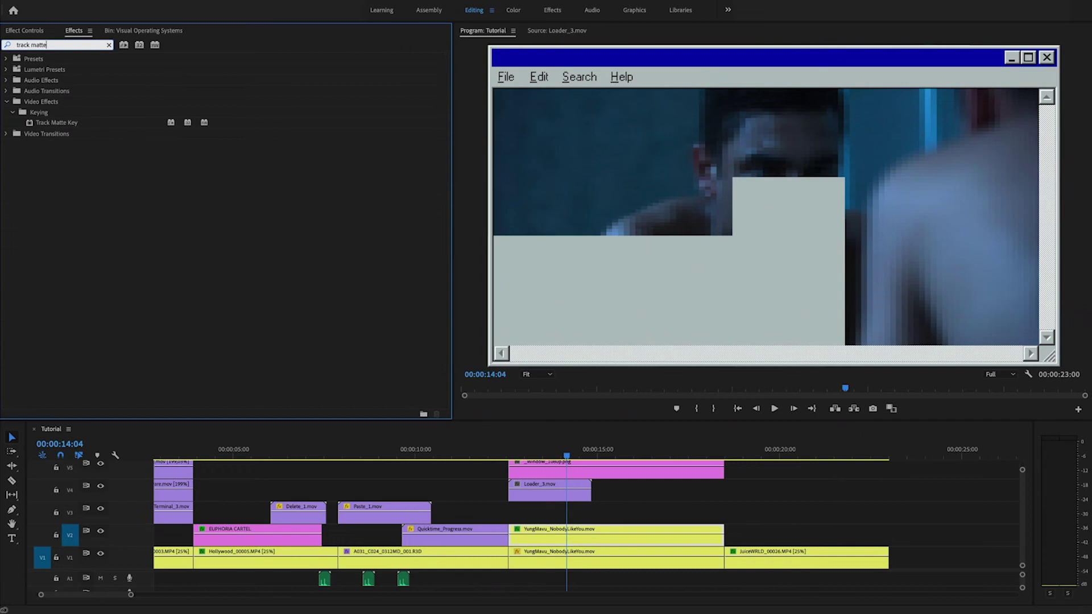
drag(45, 126, 580, 540)
click(27, 30)
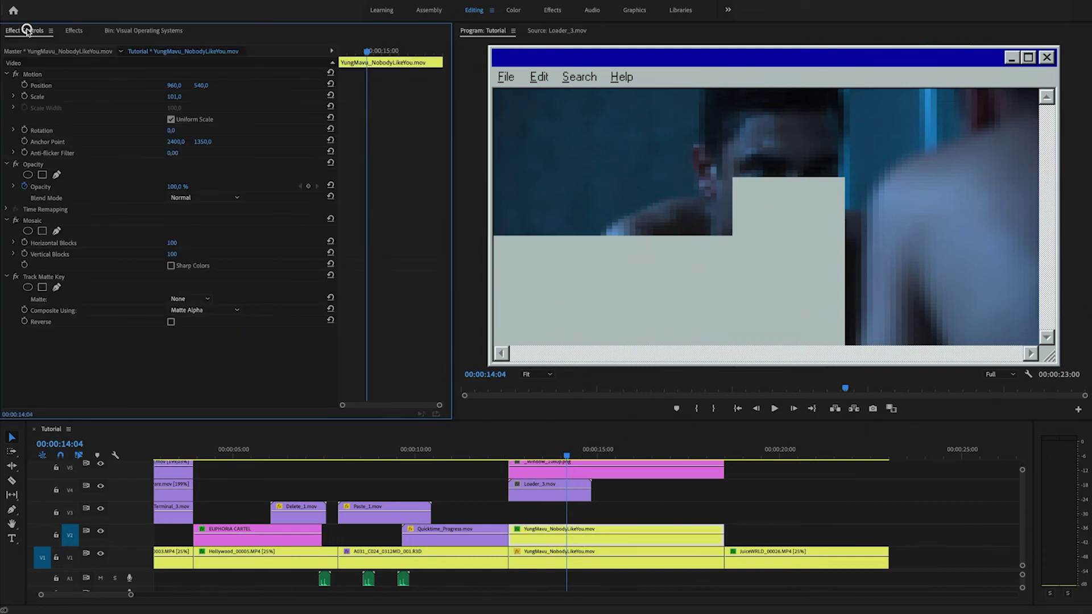
click(42, 299)
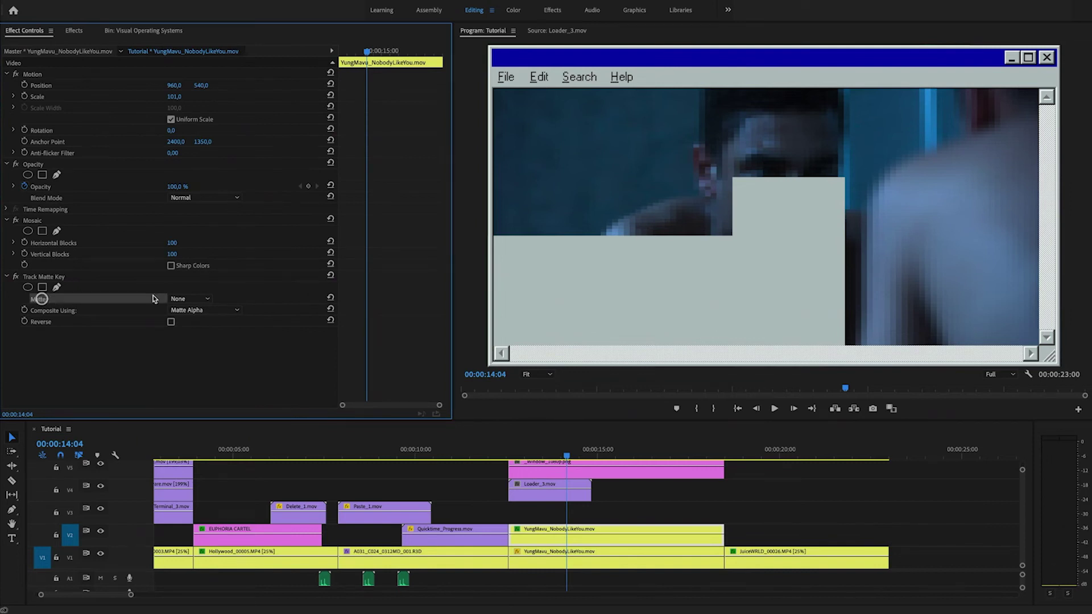
click(199, 300)
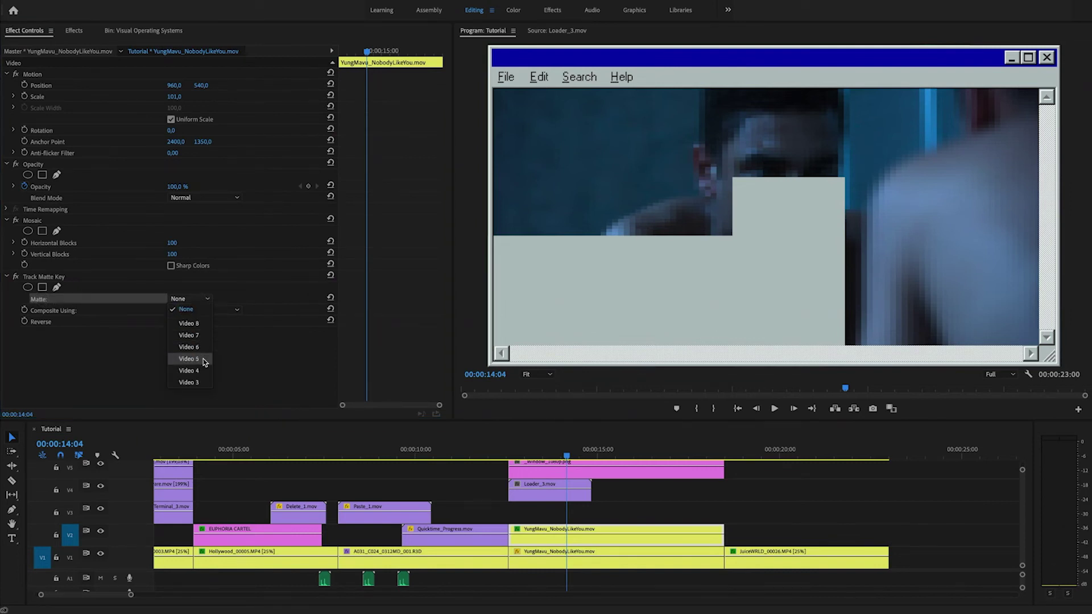
click(190, 370)
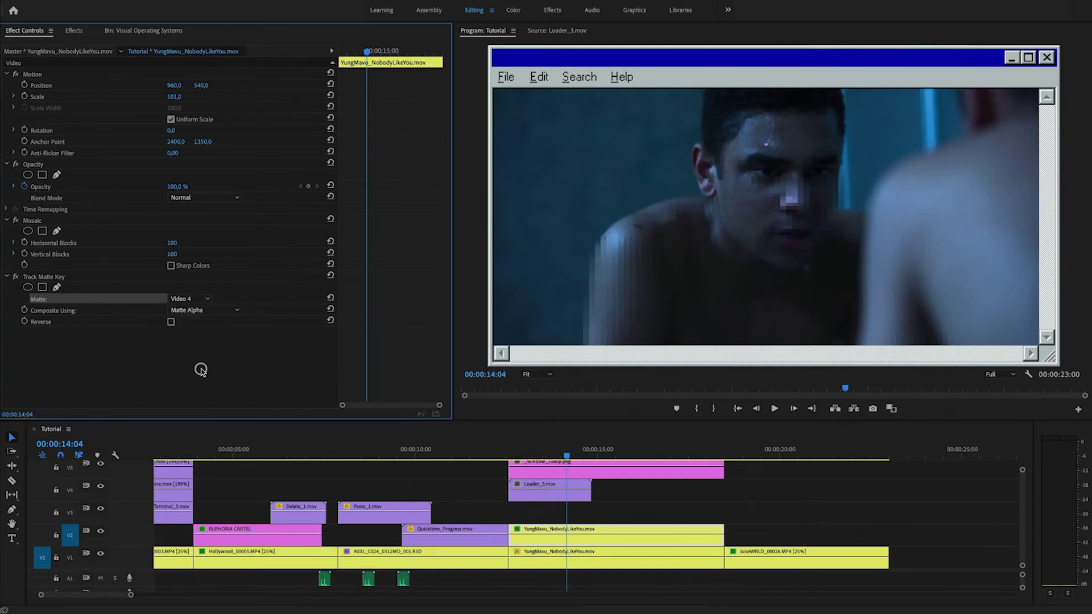
mouse_move(538, 447)
mouse_down()
mouse_move(520, 449)
mouse_move(576, 456)
mouse_move(515, 458)
mouse_move(568, 457)
mouse_move(540, 456)
mouse_up()
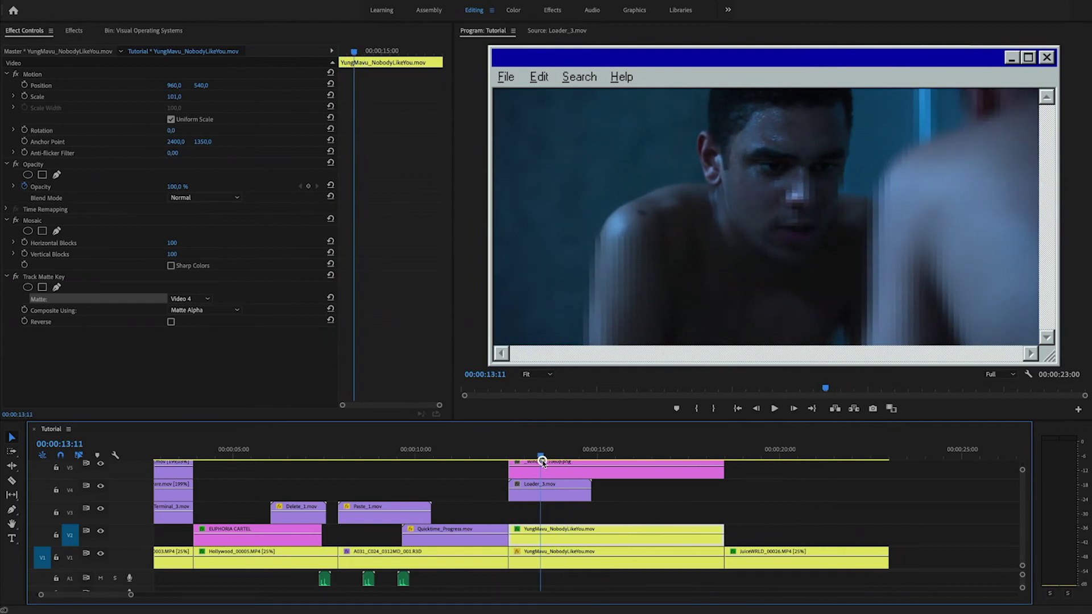
Set Loader_3.mov on V4 to 50% speed so it lasts twice as long
click(559, 498)
key(super+r)
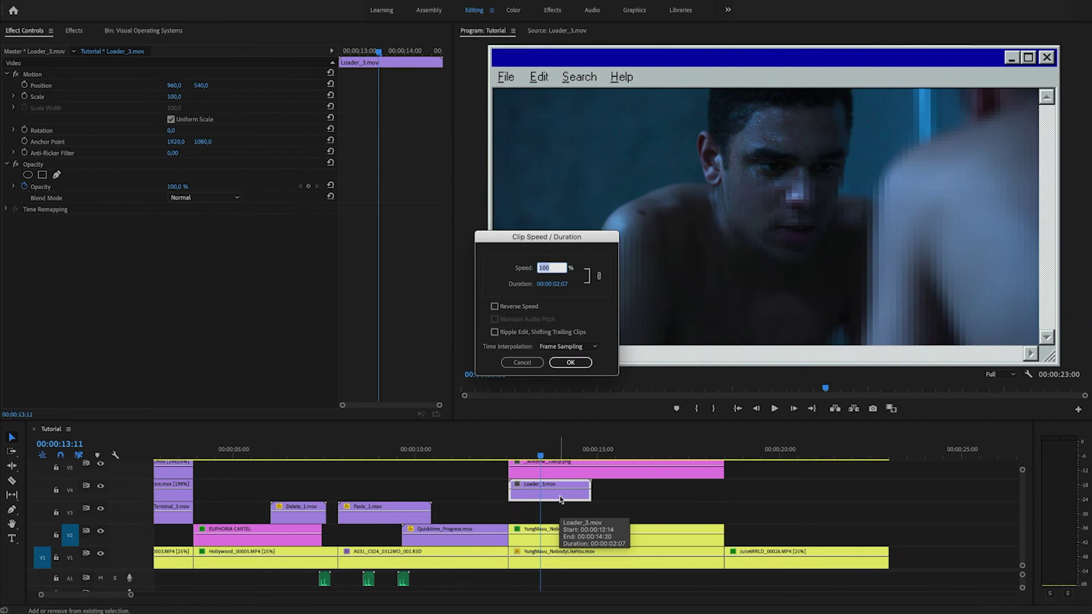
text(50)
key(Return)
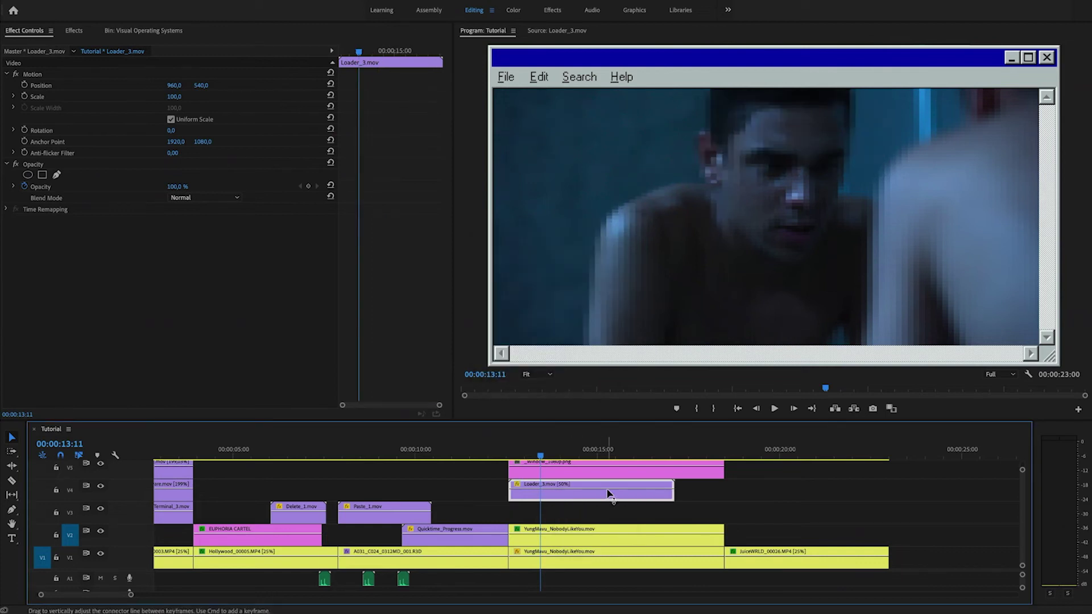
drag(540, 455, 681, 446)
Razor the V2 mosaic copy at the loader's end and delete the leftover right piece
key(c)
click(675, 532)
click(695, 534)
key(Delete)
drag(676, 455, 512, 457)
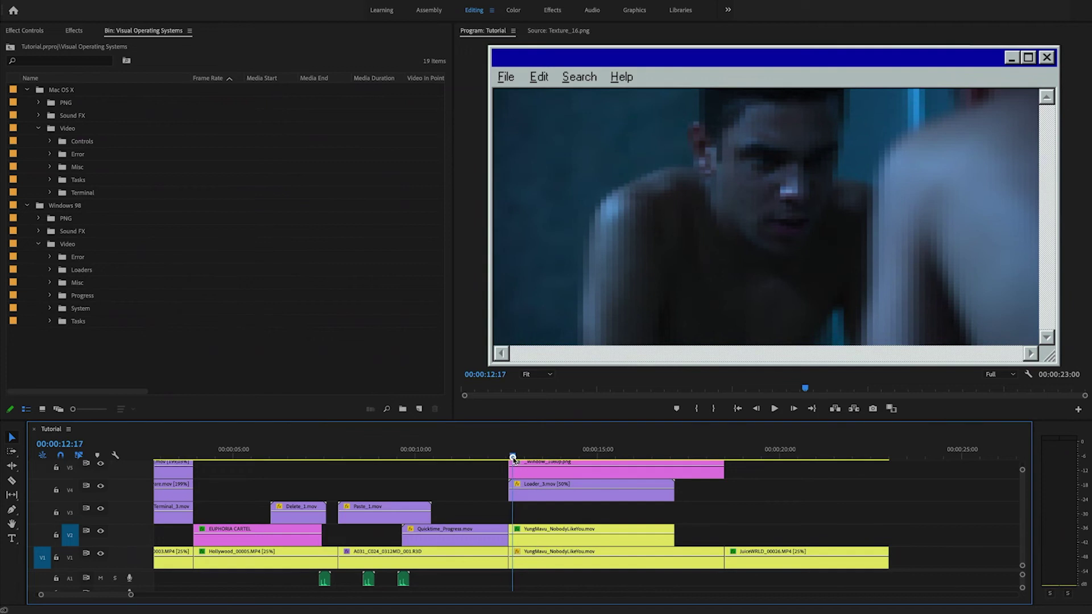
Place Texture_17.png from the Windows 98 Textures folder on V3, extending it toward the loader's end
mouse_move(513, 458)
mouse_down()
mouse_move(638, 460)
mouse_move(517, 457)
mouse_up()
click(38, 219)
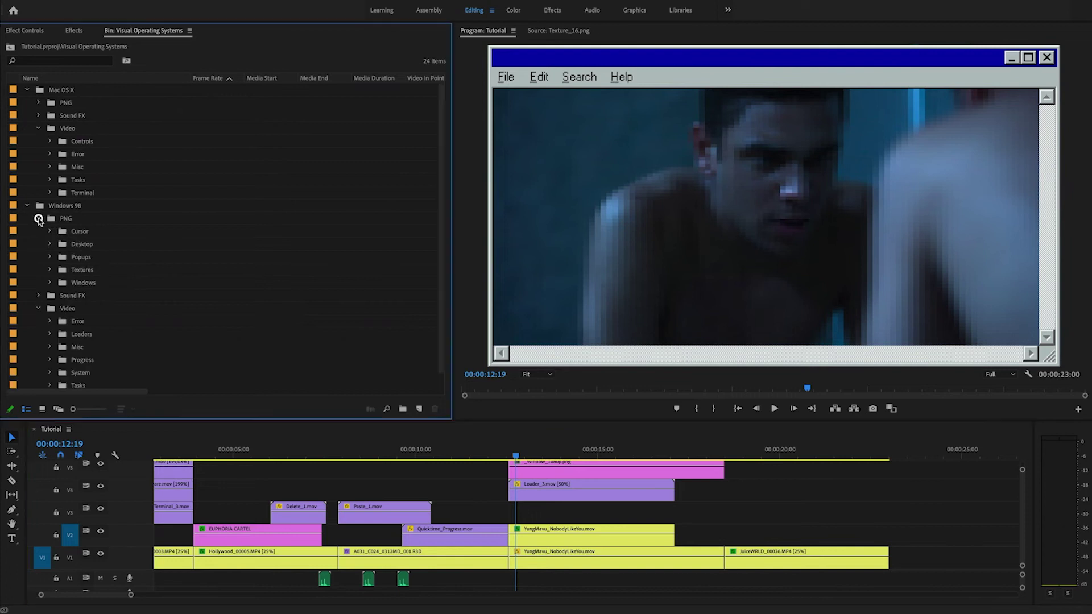
click(49, 269)
scroll(162, 298, down, 6)
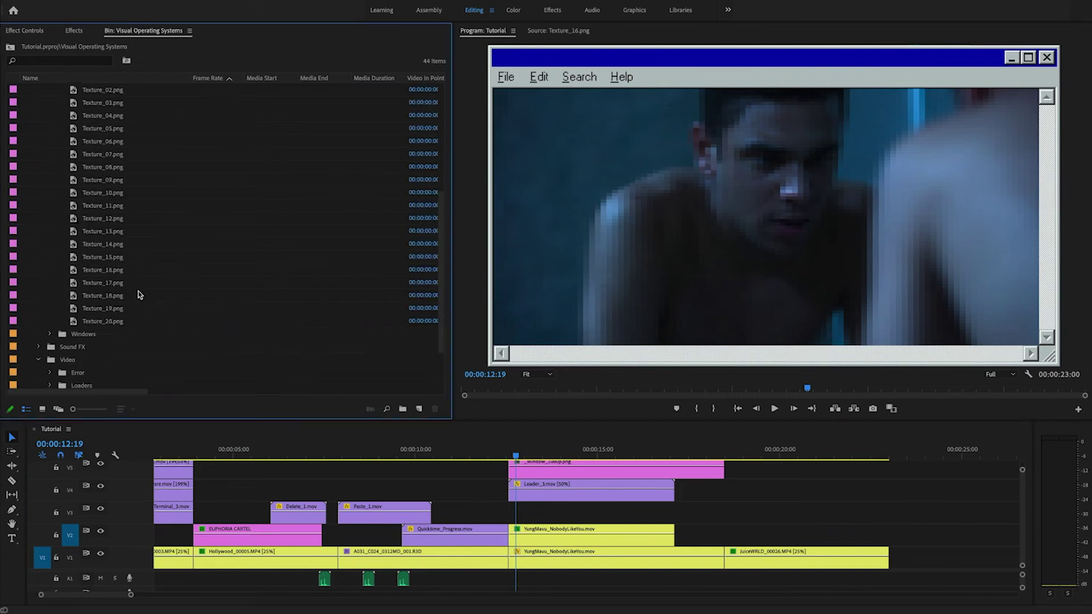
double_click(113, 283)
double_click(112, 296)
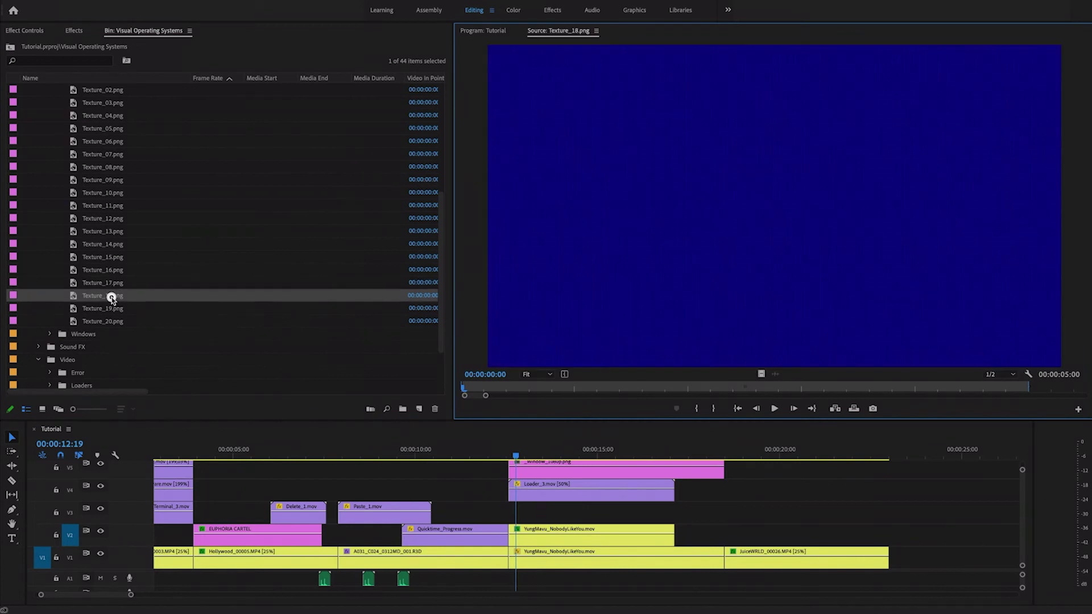
double_click(113, 284)
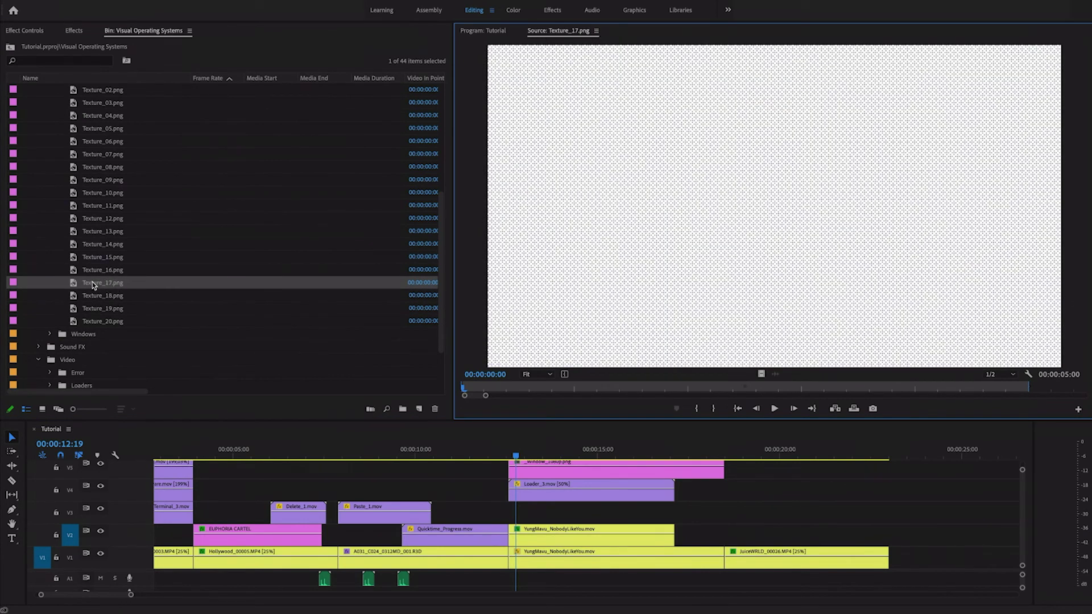
drag(75, 284, 510, 506)
drag(690, 508, 724, 509)
Set the texture's Opacity blend mode to Multiply after trying Darken
click(524, 453)
drag(523, 453, 519, 454)
click(541, 516)
click(29, 29)
click(221, 198)
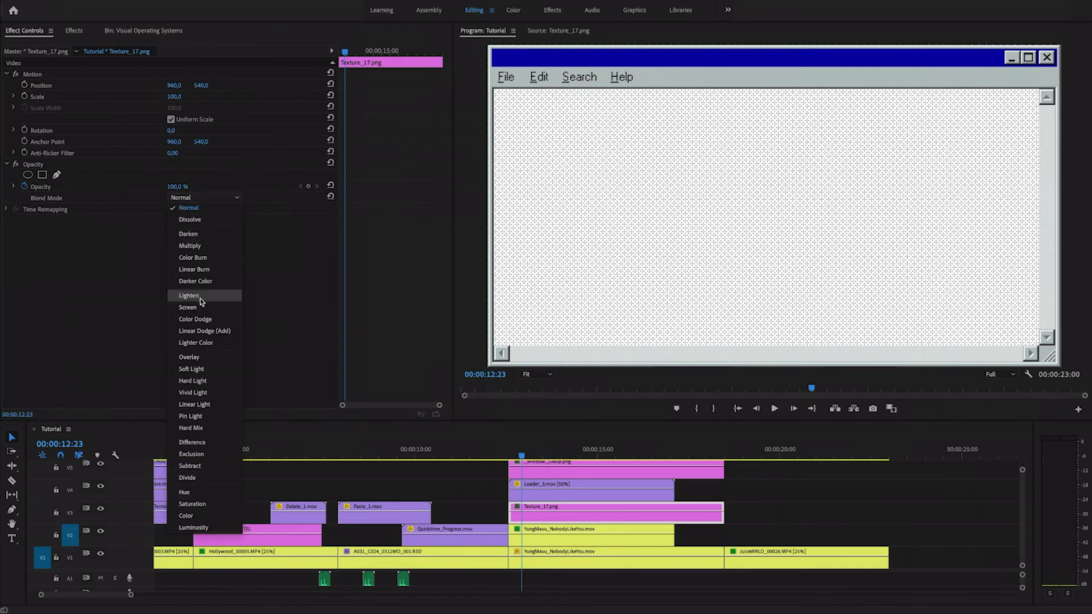
click(213, 234)
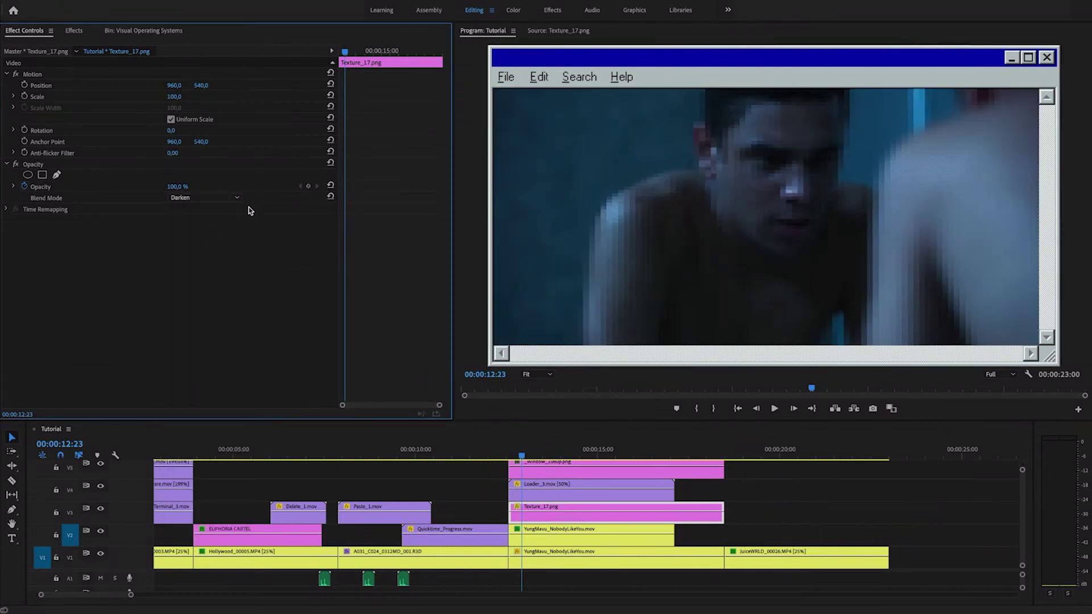
click(217, 199)
click(207, 245)
drag(521, 453, 602, 453)
Inspect the Track Matte Key effect on the NobodyLikeYou clip on V2
click(607, 531)
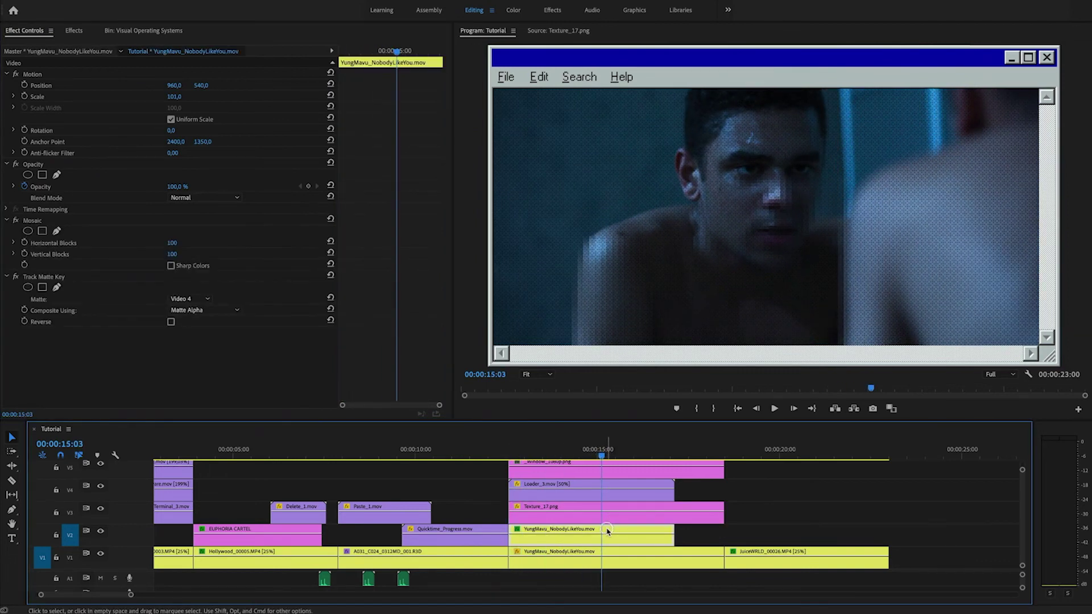
click(58, 278)
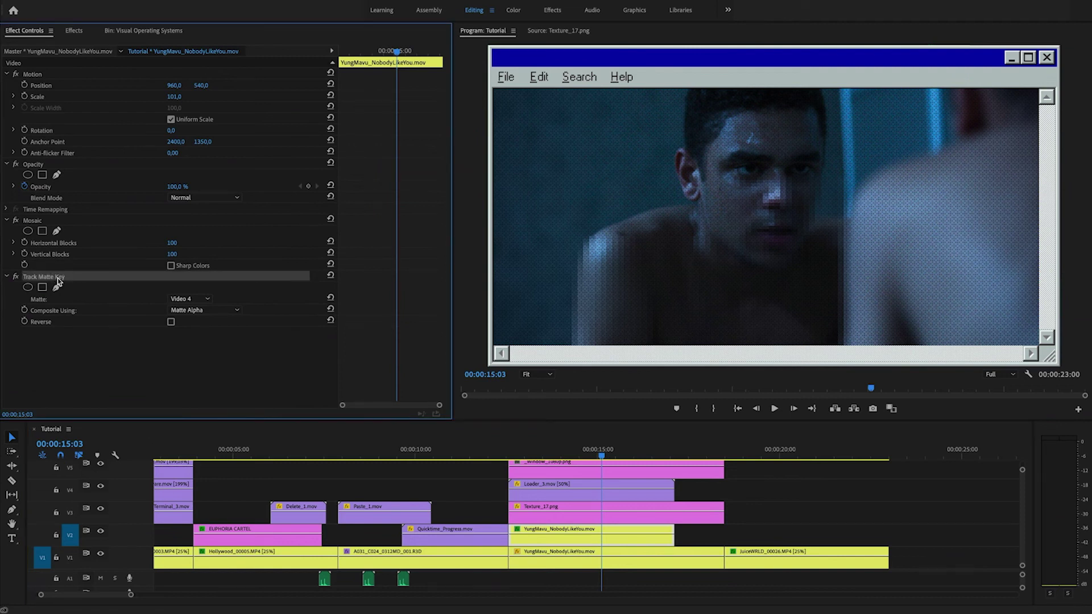
click(559, 538)
Cut Texture_17.png at about 00:00:16:11 and delete the right piece so it ends with the loader
click(575, 518)
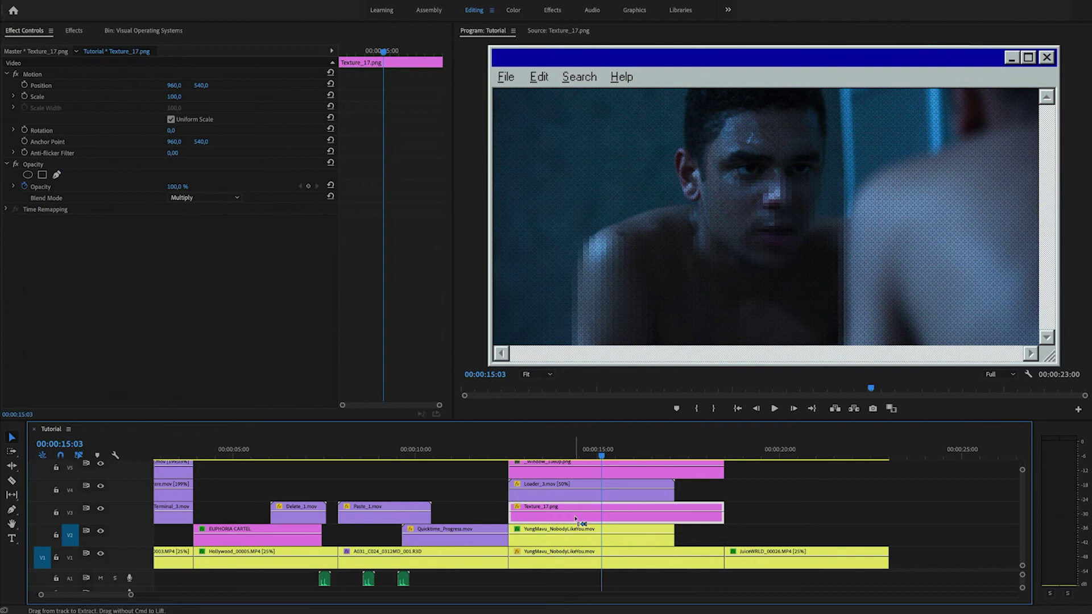
drag(592, 455, 650, 457)
key(c)
click(676, 514)
key(v)
click(695, 516)
key(Delete)
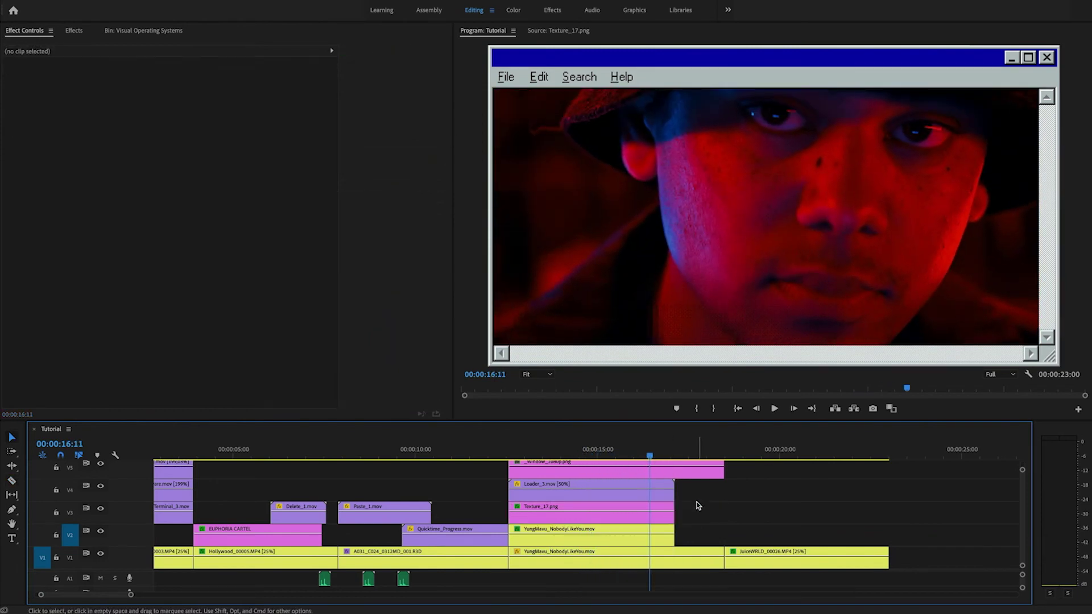
click(659, 451)
mouse_move(659, 451)
mouse_down()
mouse_move(690, 451)
mouse_move(642, 455)
mouse_up()
drag(1019, 473, 1020, 465)
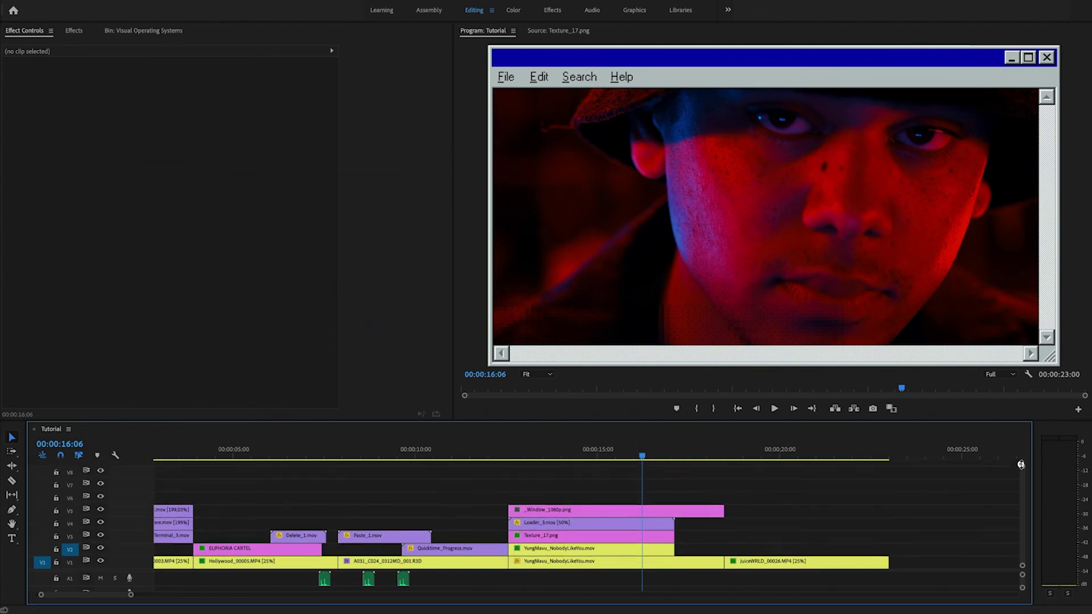
Drag Copying_Files.mov from the Misc folder onto track V6
click(160, 31)
scroll(69, 168, up, 5)
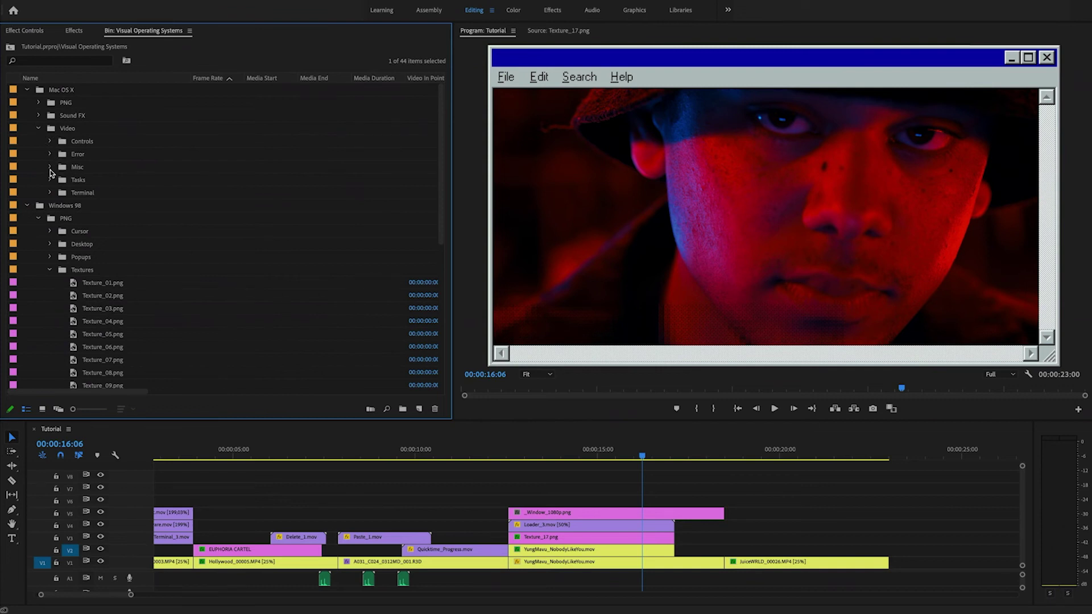
click(50, 167)
drag(74, 181, 574, 503)
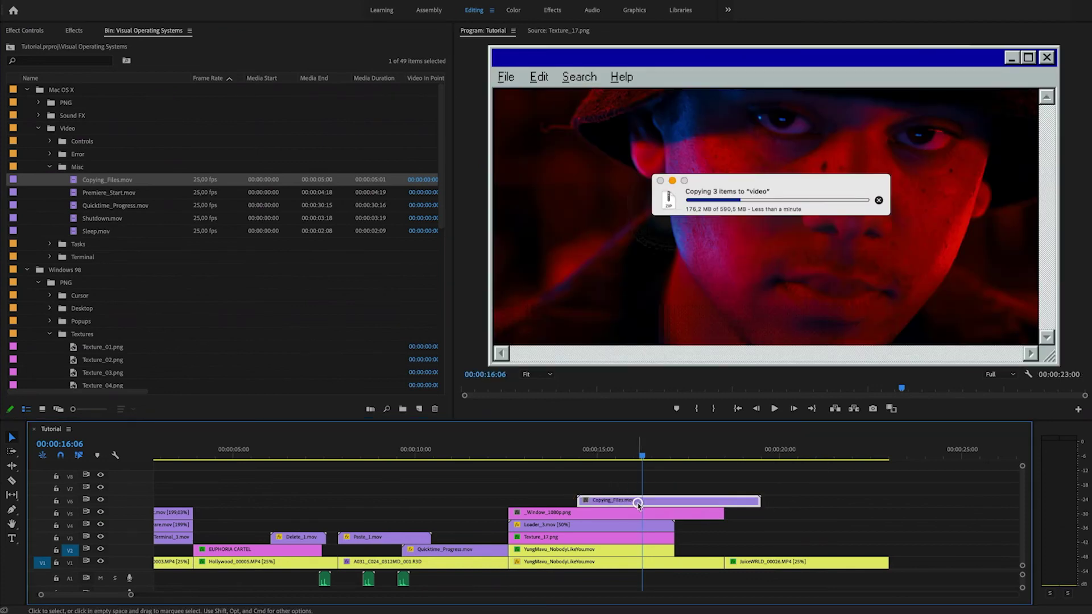
Set the copying popup to 200% speed, shift it later, and play back from 00:00:12:08
key(super+r)
text(200)
key(Return)
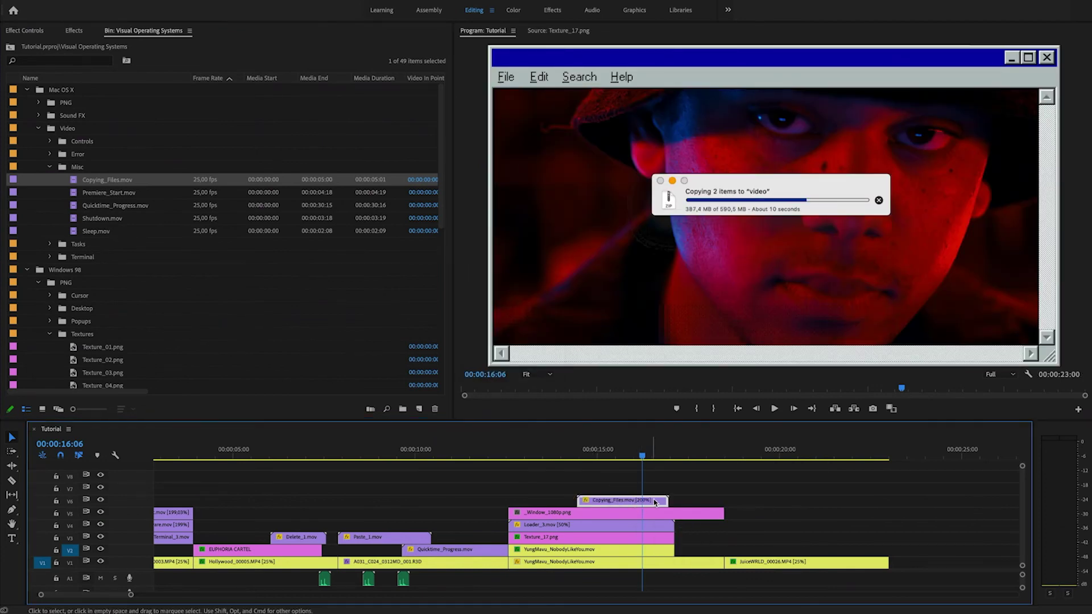
drag(663, 502, 719, 501)
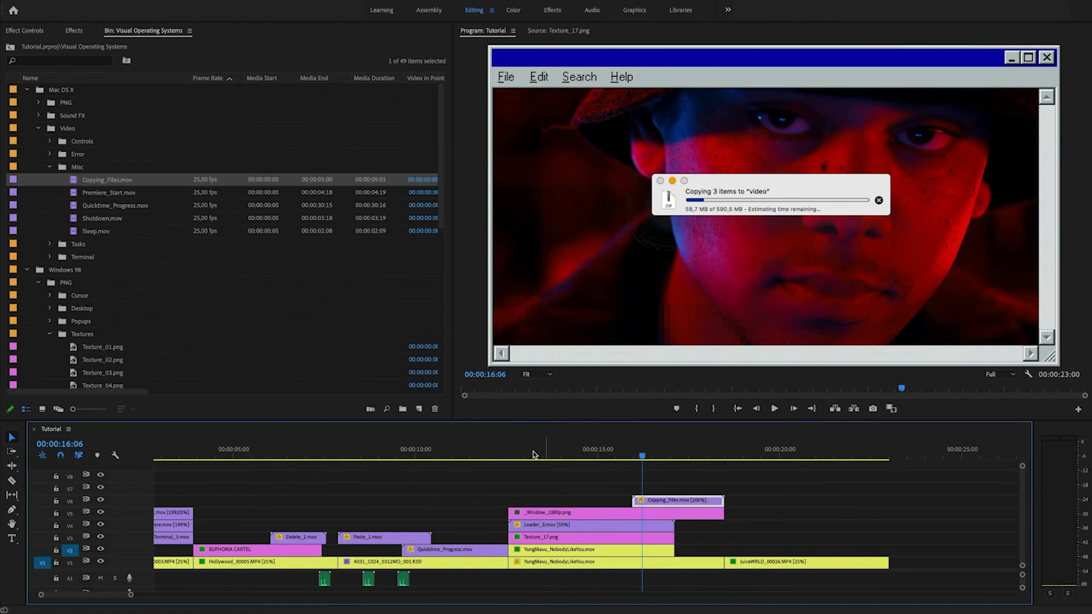
click(499, 449)
key(space)
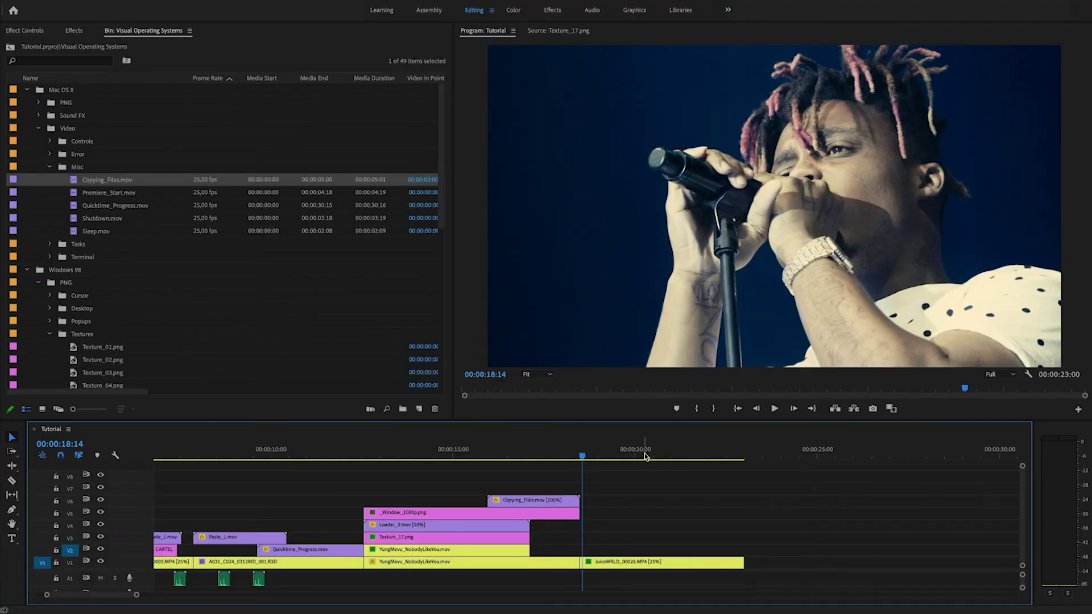
Collapse the Misc, Textures and Windows 98 folders and expand the Controls folder
drag(643, 455, 692, 458)
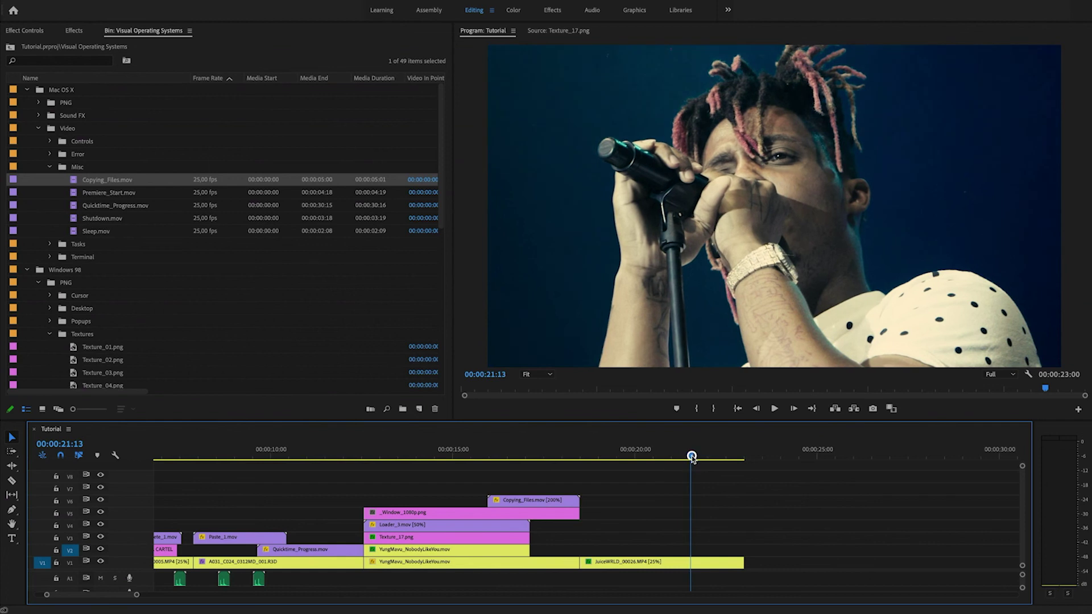
click(50, 167)
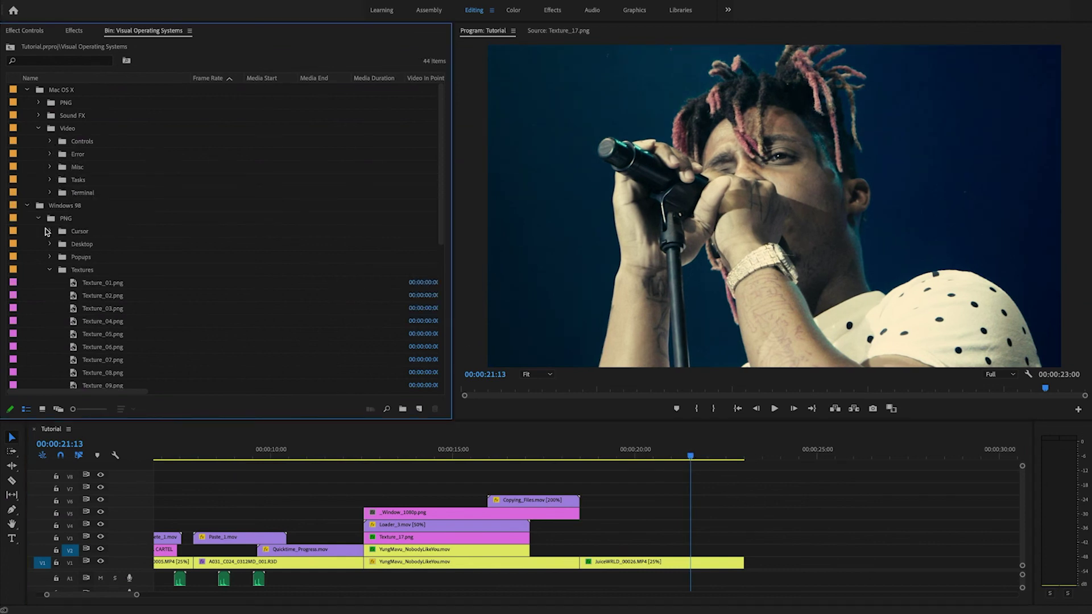
click(50, 270)
click(27, 205)
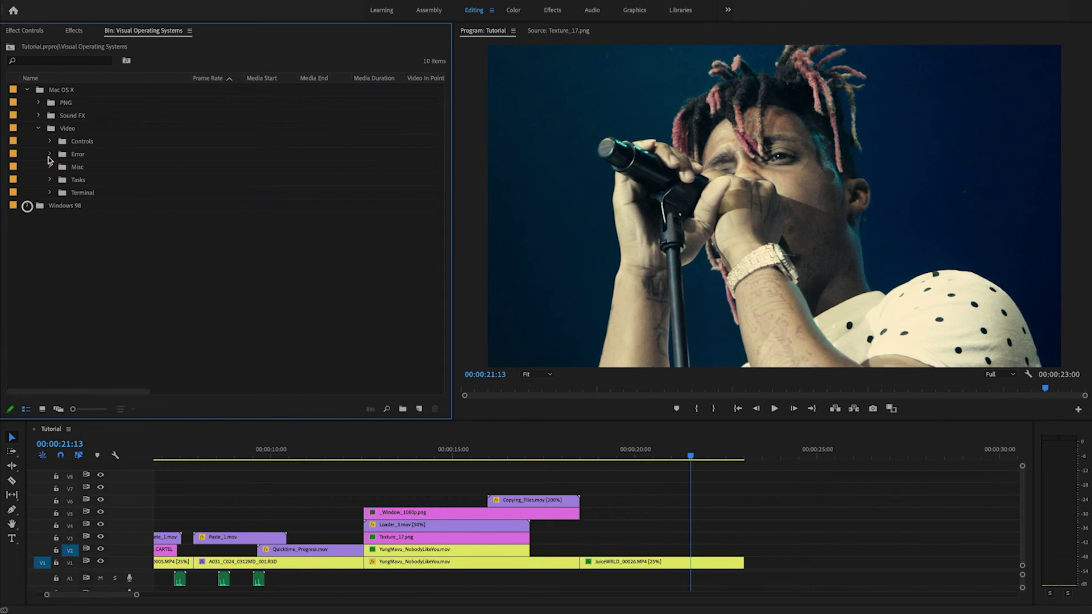
click(50, 141)
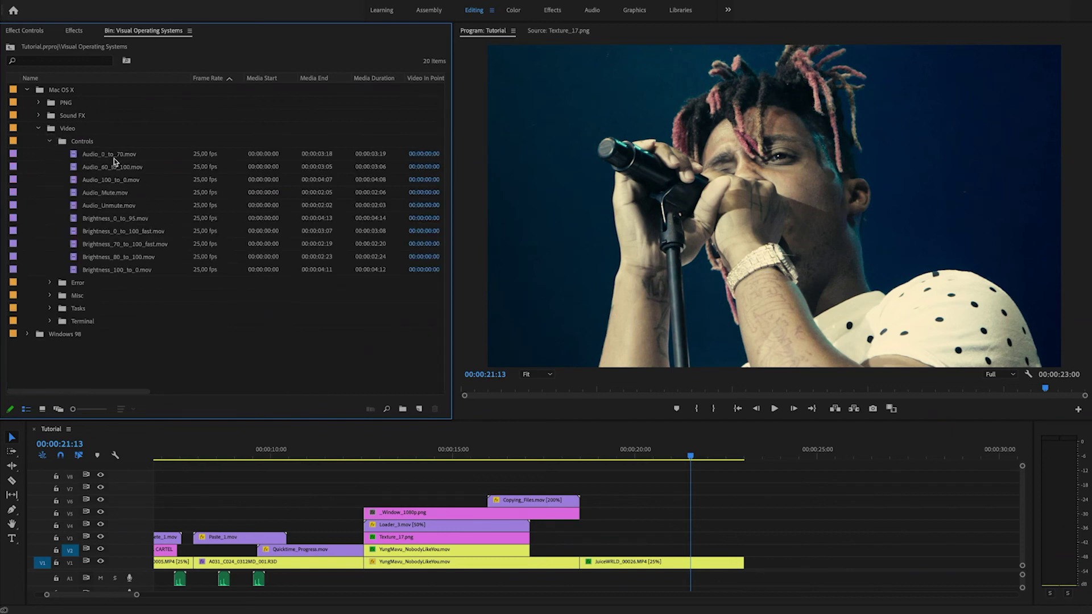
Preview Audio_0_to_70.mov and Brightness_0_to_95.mov in the Source monitor
double_click(74, 155)
drag(569, 393, 794, 391)
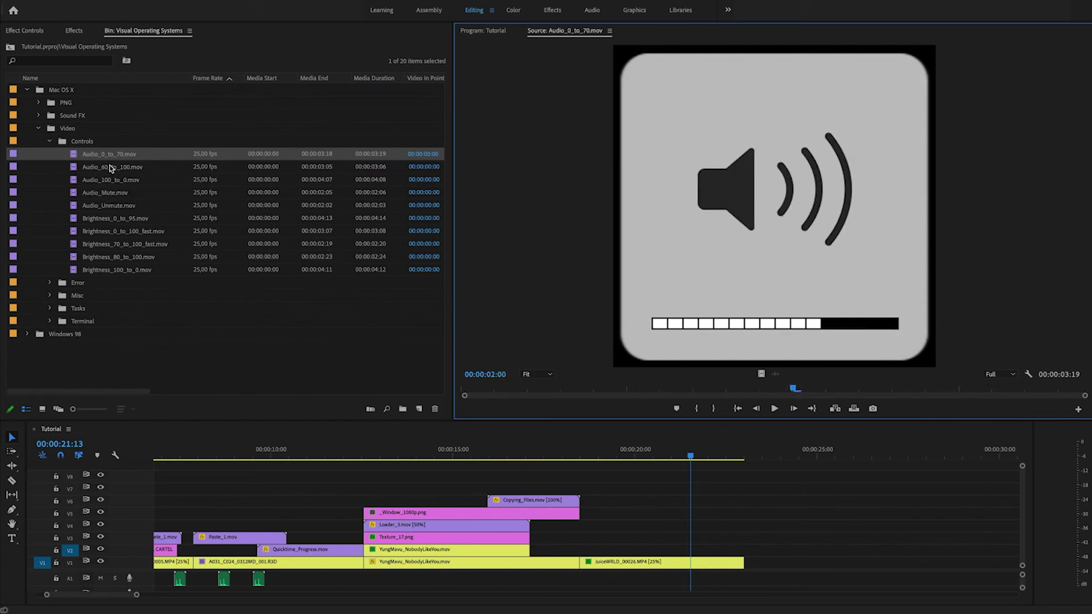
double_click(73, 220)
drag(520, 392, 699, 396)
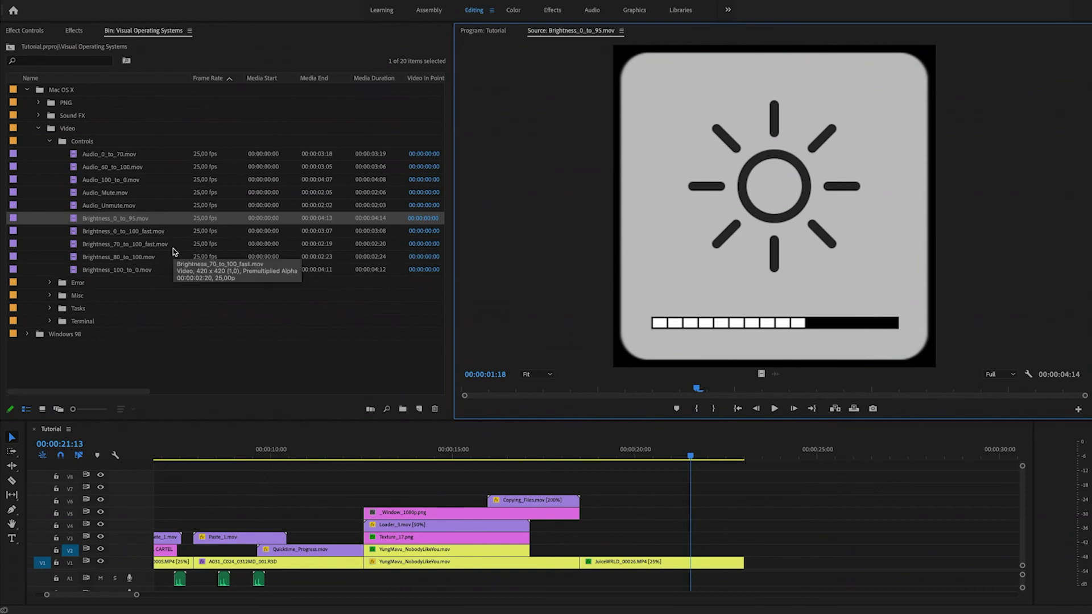
Place Brightness_100_to_0.mov on V5 around 00:00:20 over the concert shot, nudged slightly earlier
click(73, 271)
drag(599, 453, 634, 513)
drag(690, 453, 737, 453)
click(751, 515)
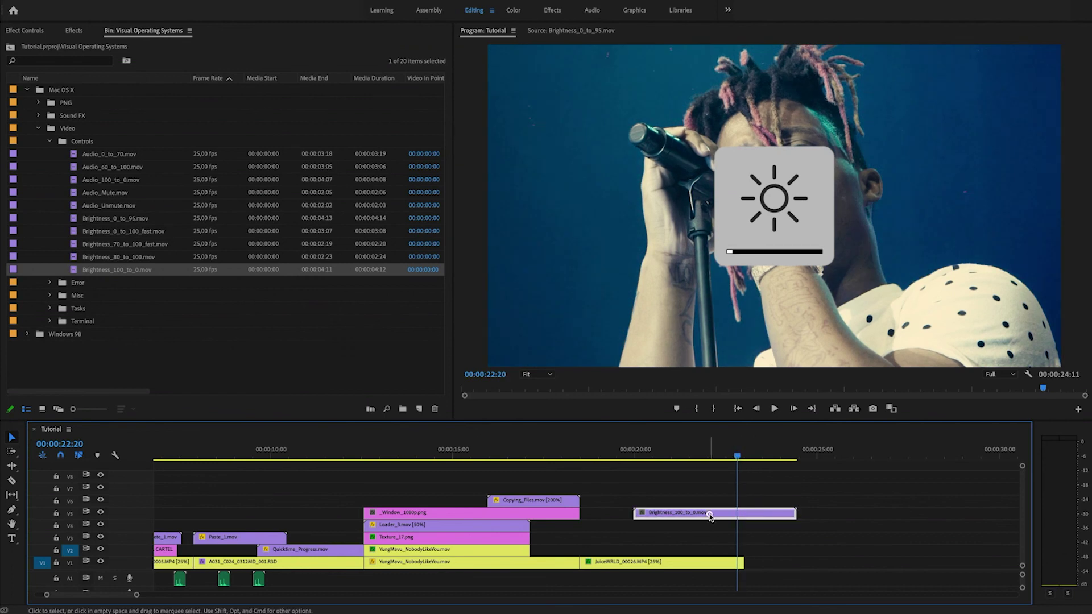
drag(709, 516, 703, 515)
mouse_move(727, 455)
mouse_down()
mouse_move(710, 455)
mouse_move(741, 459)
mouse_up()
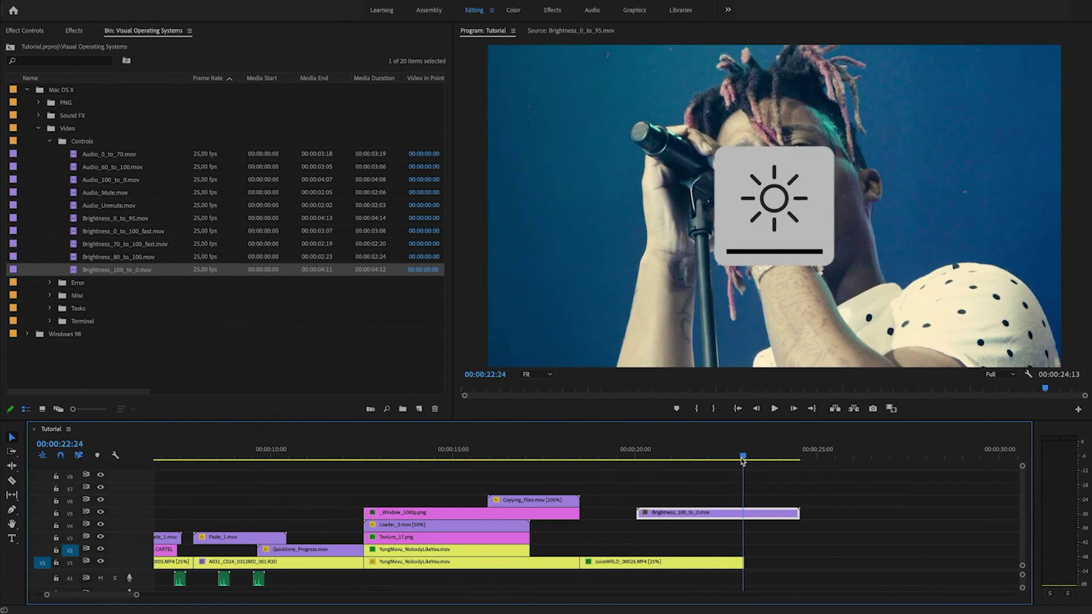
click(701, 476)
click(654, 456)
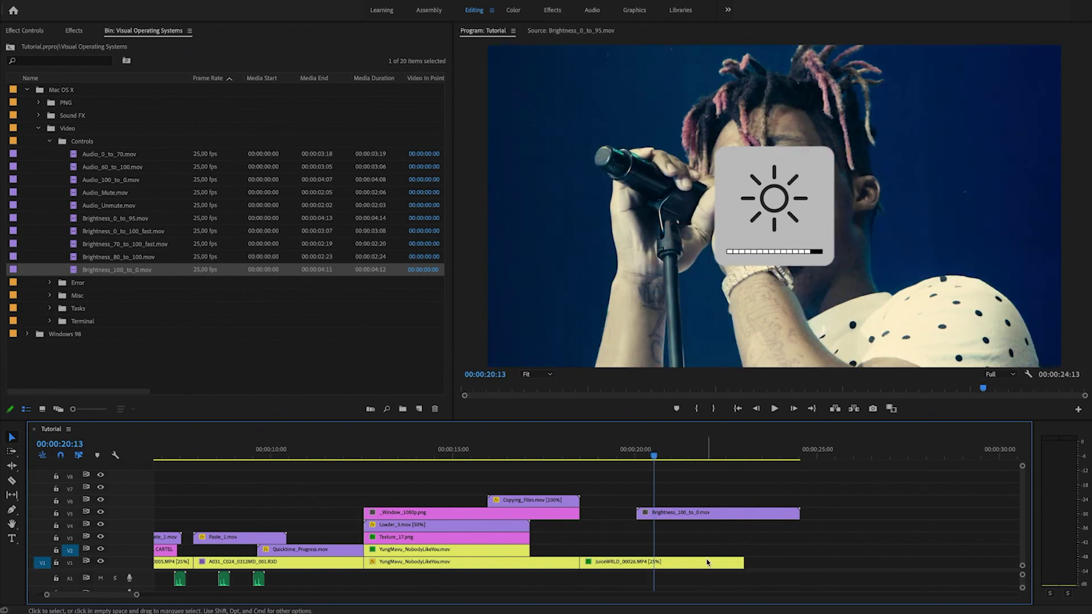
Keyframe the concert clip's Lumetri Exposure from 0,5 down to -4,5 at the clip end
click(25, 30)
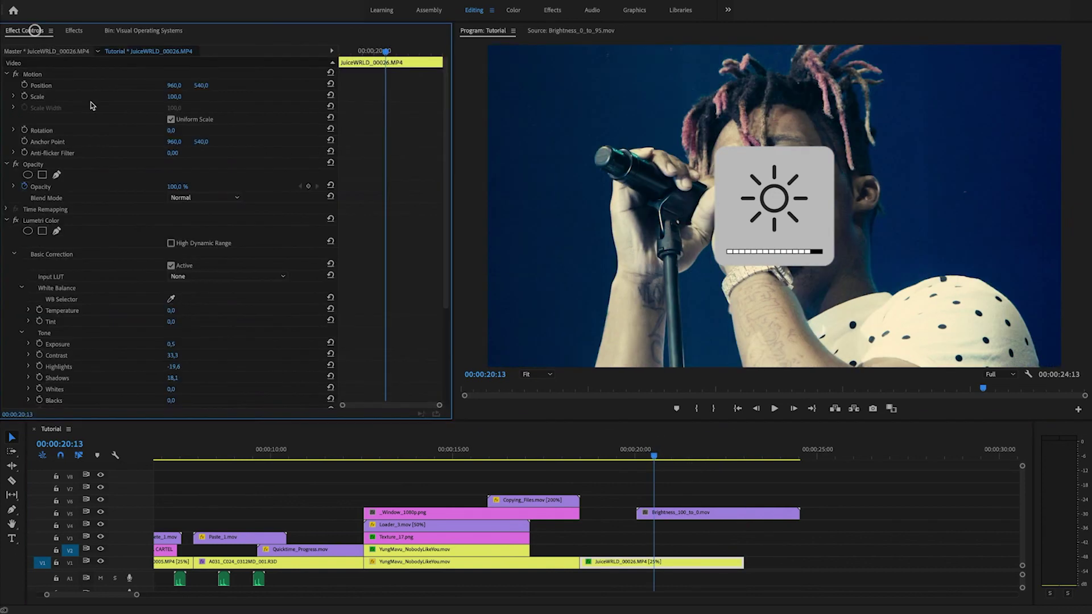
scroll(115, 285, down, 5)
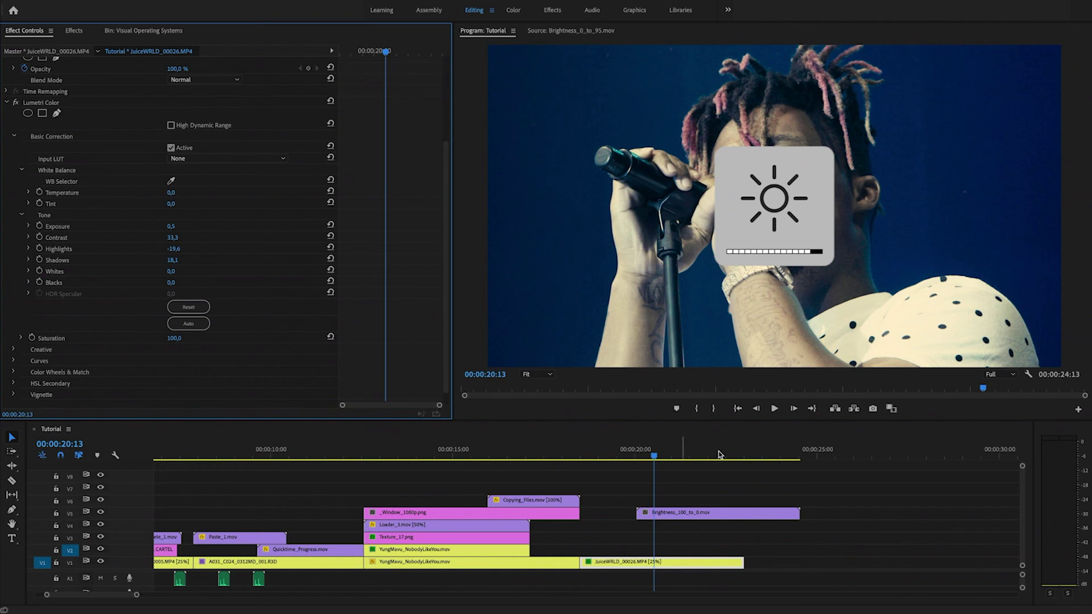
mouse_move(665, 457)
mouse_down()
mouse_move(642, 459)
mouse_move(651, 459)
mouse_up()
click(40, 225)
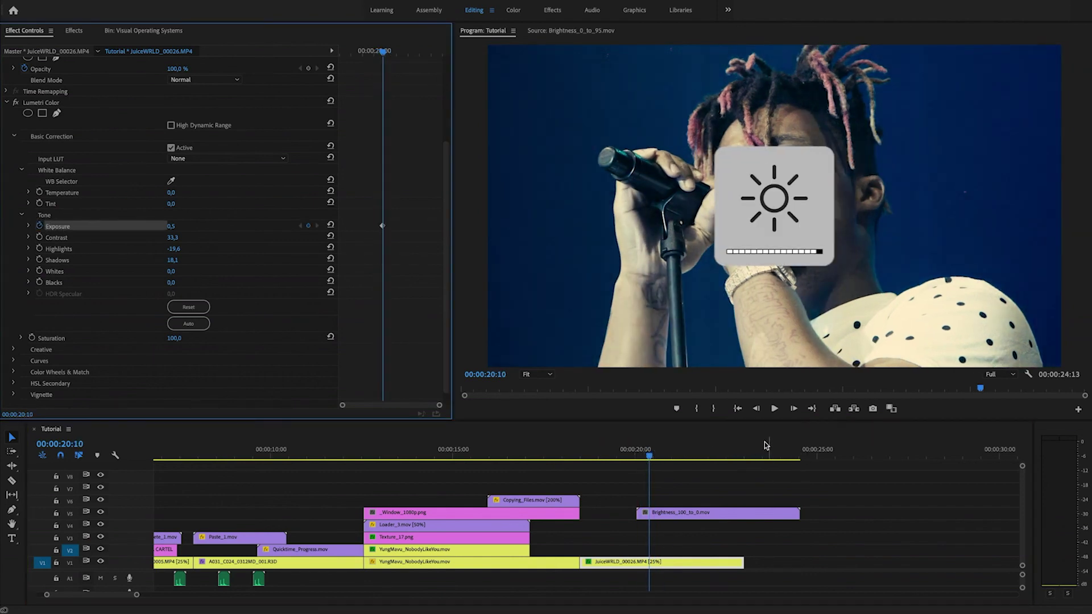
drag(746, 450, 743, 449)
click(170, 225)
text(-3,5)
key(Return)
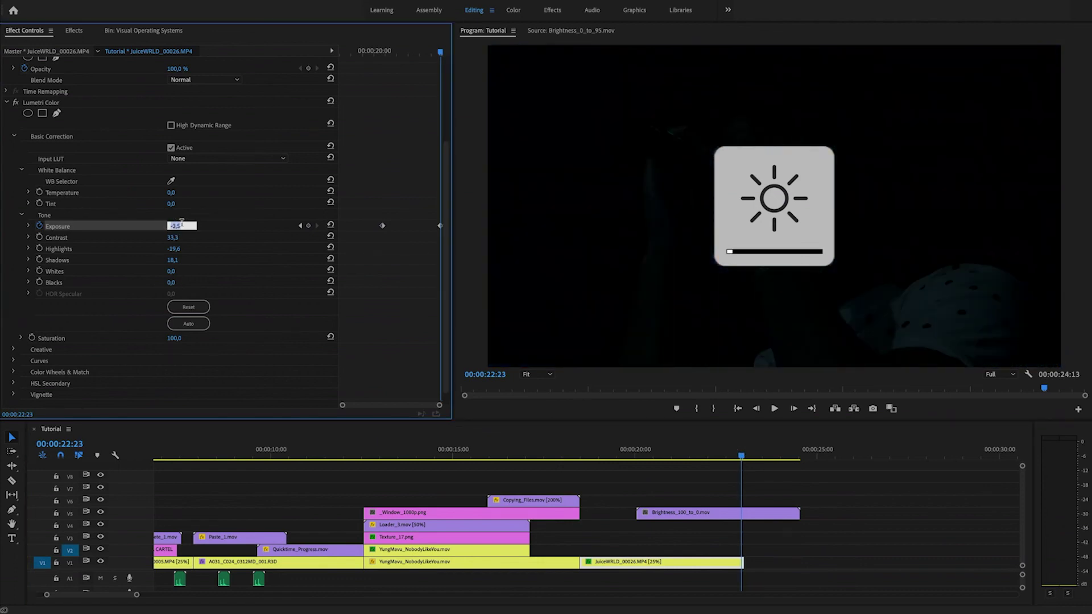
key(Down)
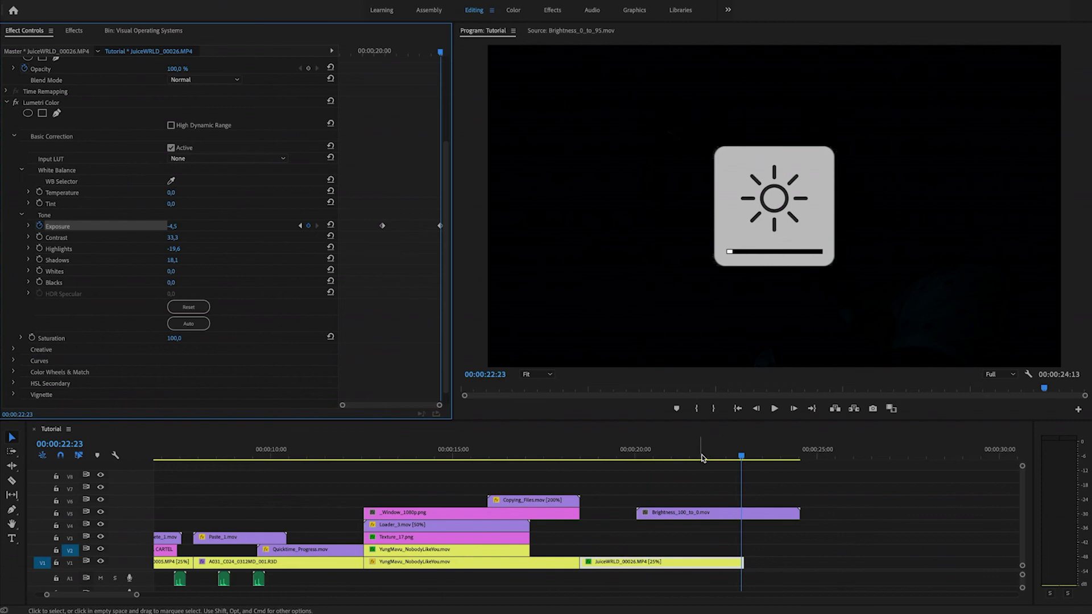
Play back the fade to black from just before it starts
drag(703, 457, 603, 452)
key(space)
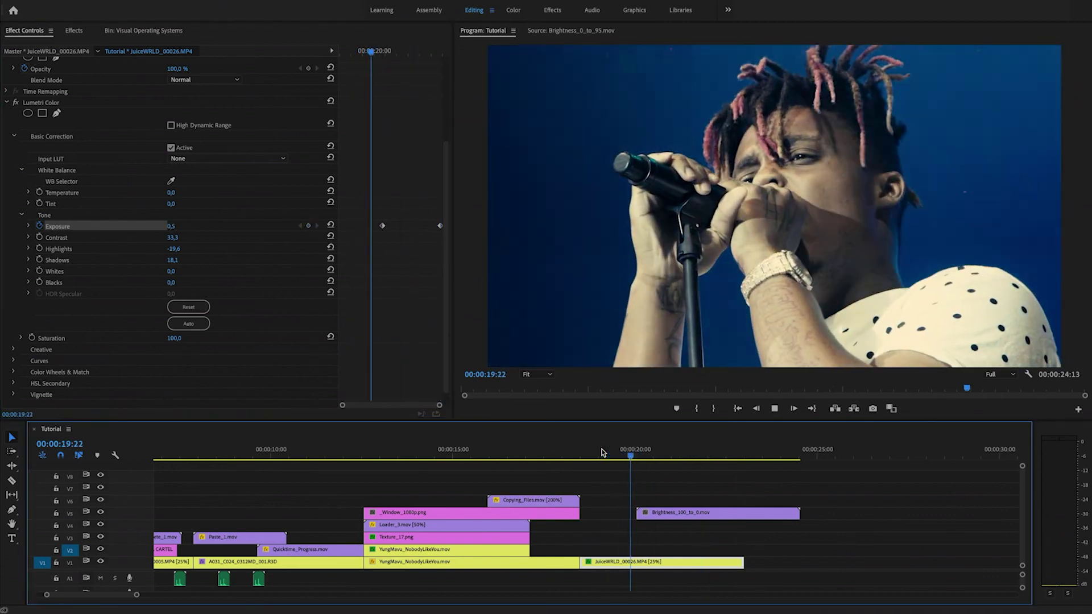
click(661, 457)
click(670, 514)
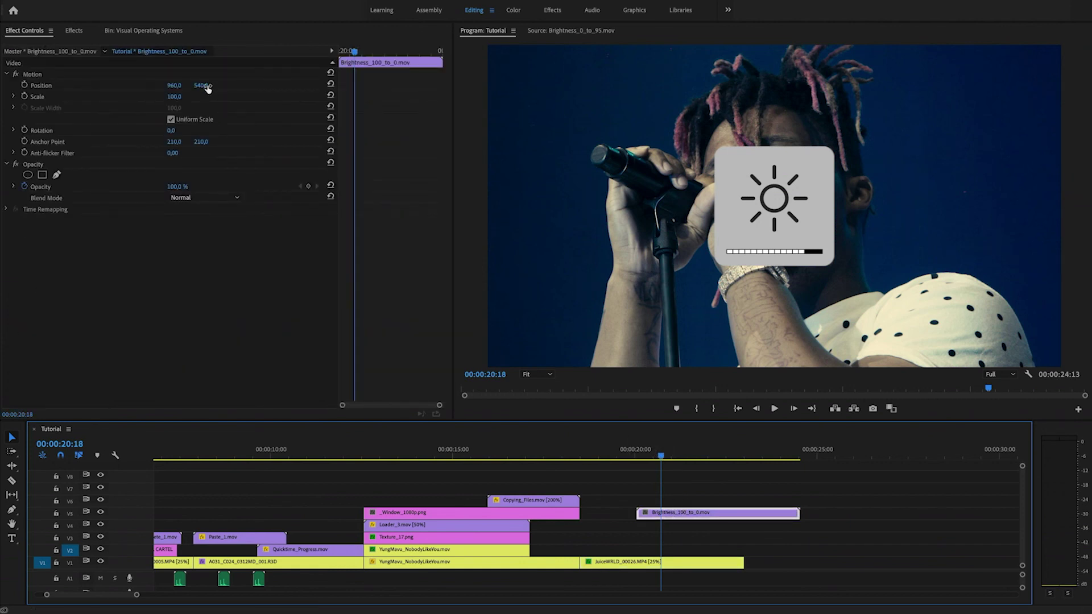
Scrub the brightness popup's Motion Position Y from 540 to 828
drag(208, 87, 207, 85)
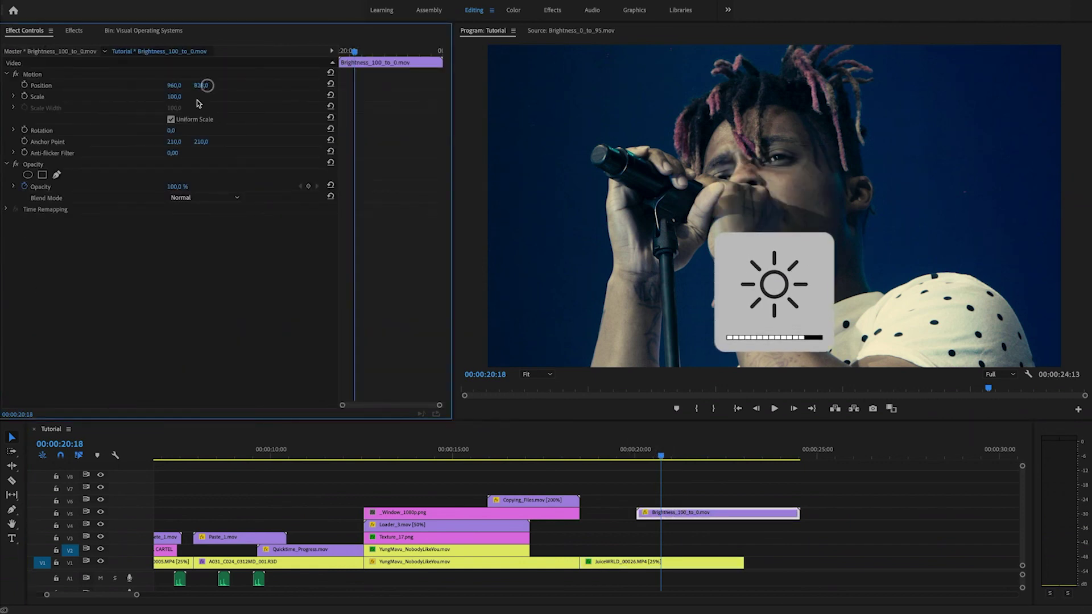